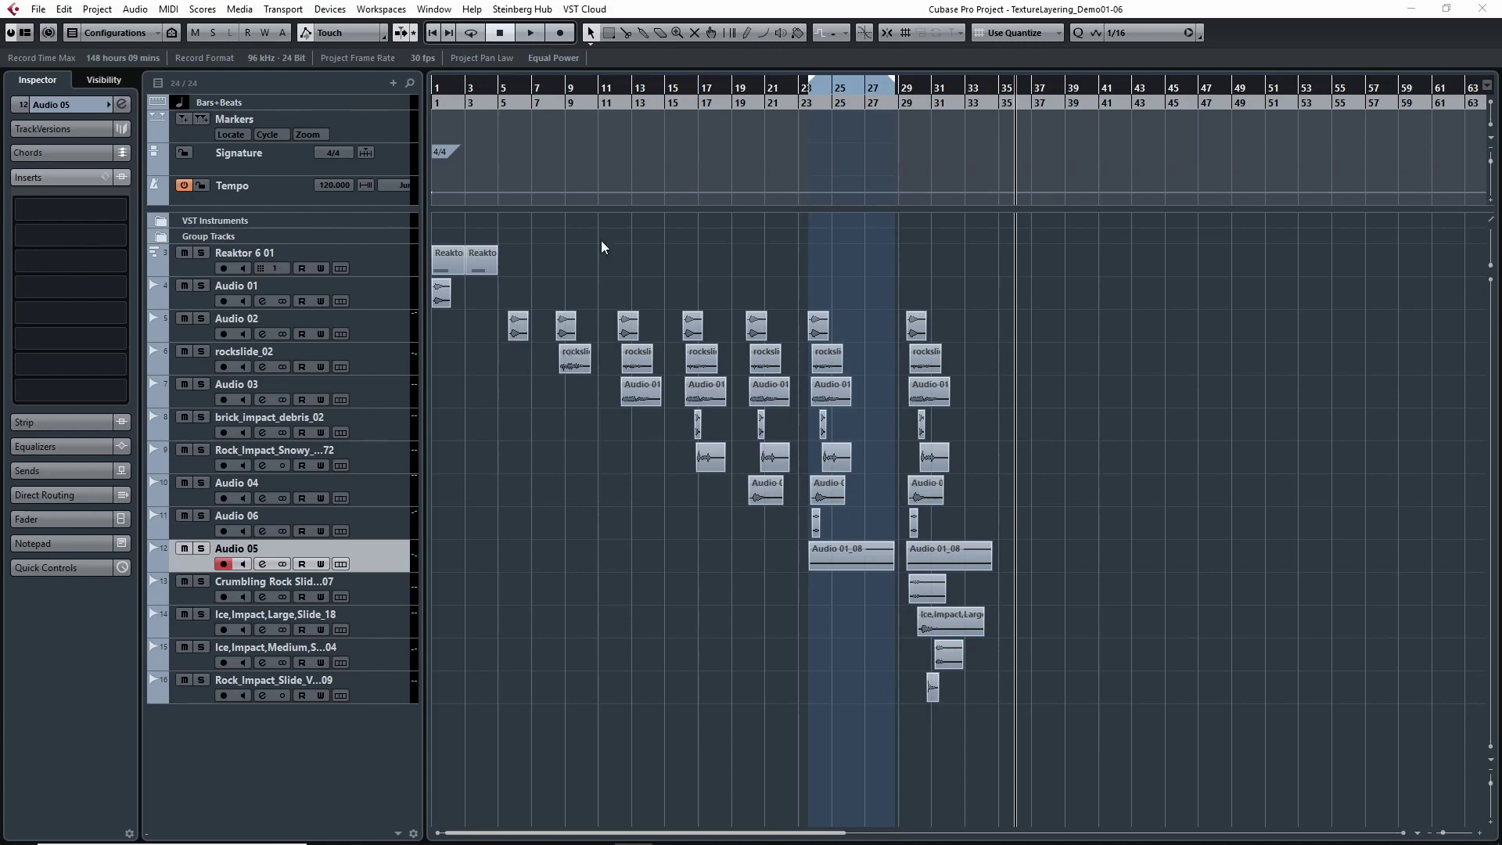
Select the Reaktor 6 01 track and play back the complete layered stack from about bar 29.
scroll(570, 464, "left", 1)
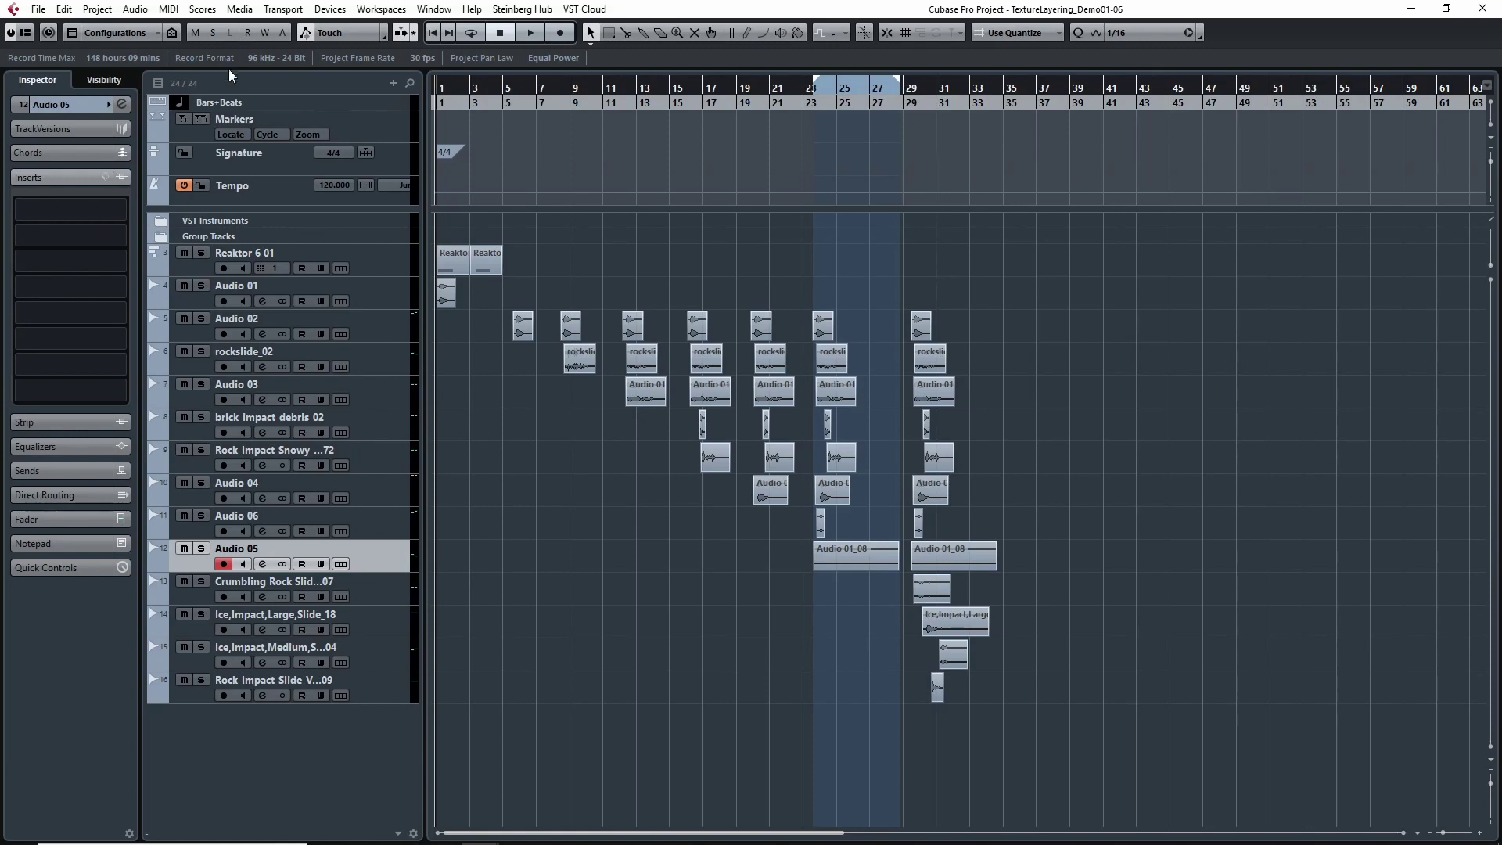
left_click(199, 260)
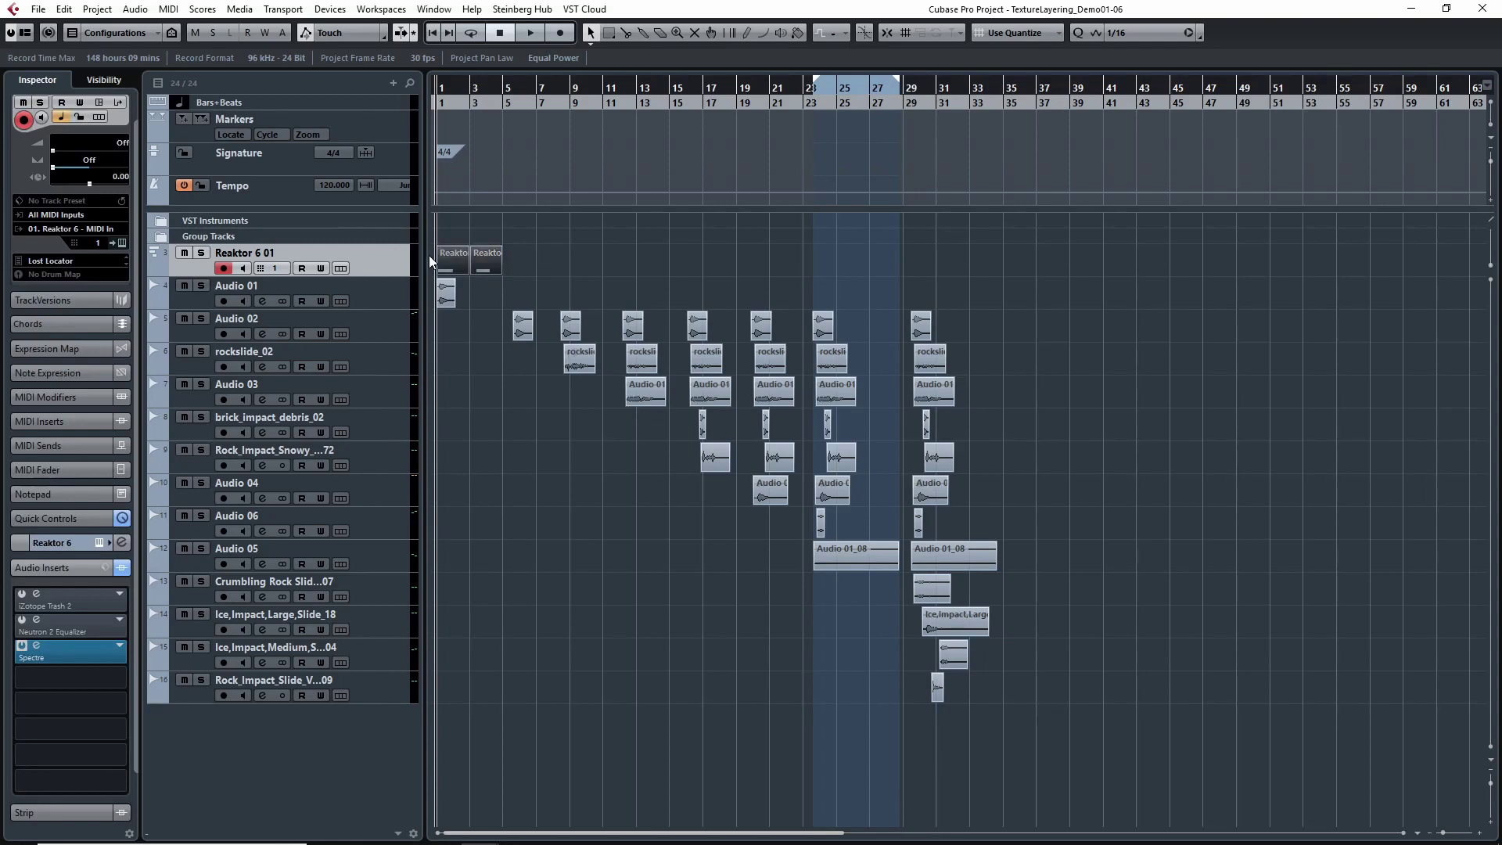
left_click_drag(923, 96, 907, 95)
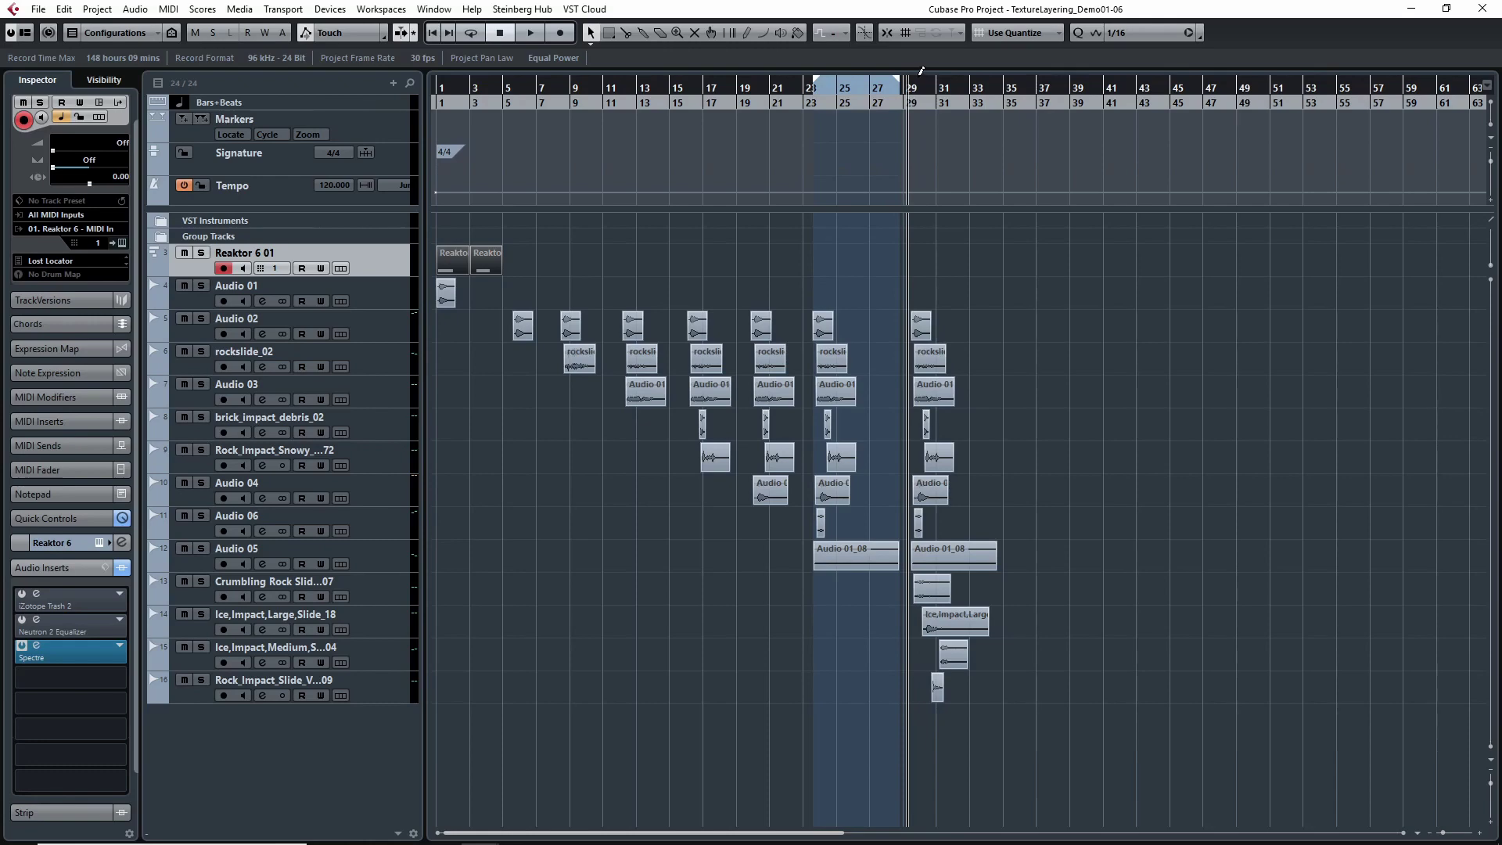
key("space")
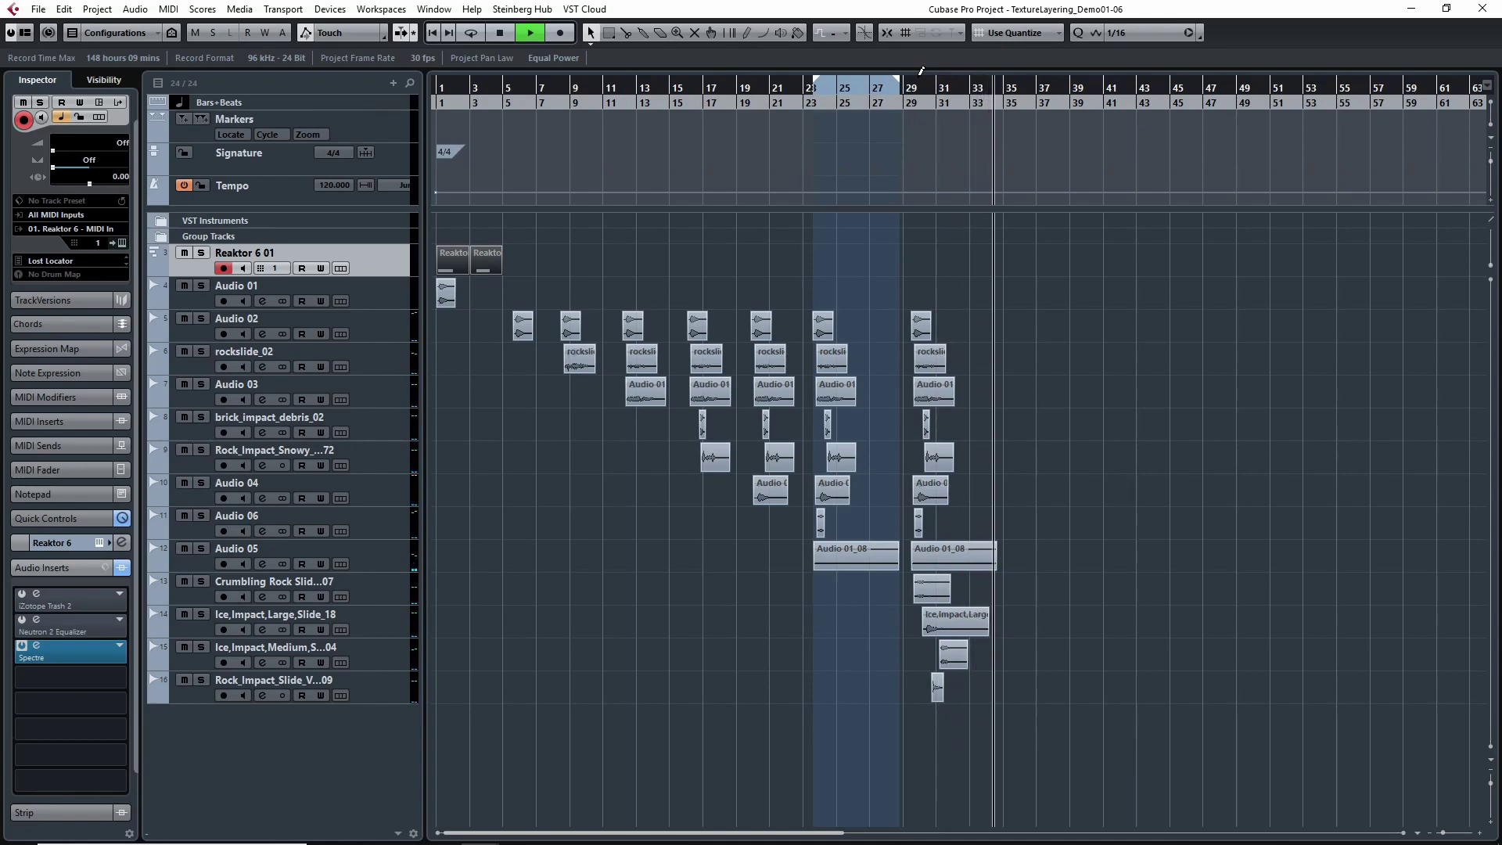
key("space")
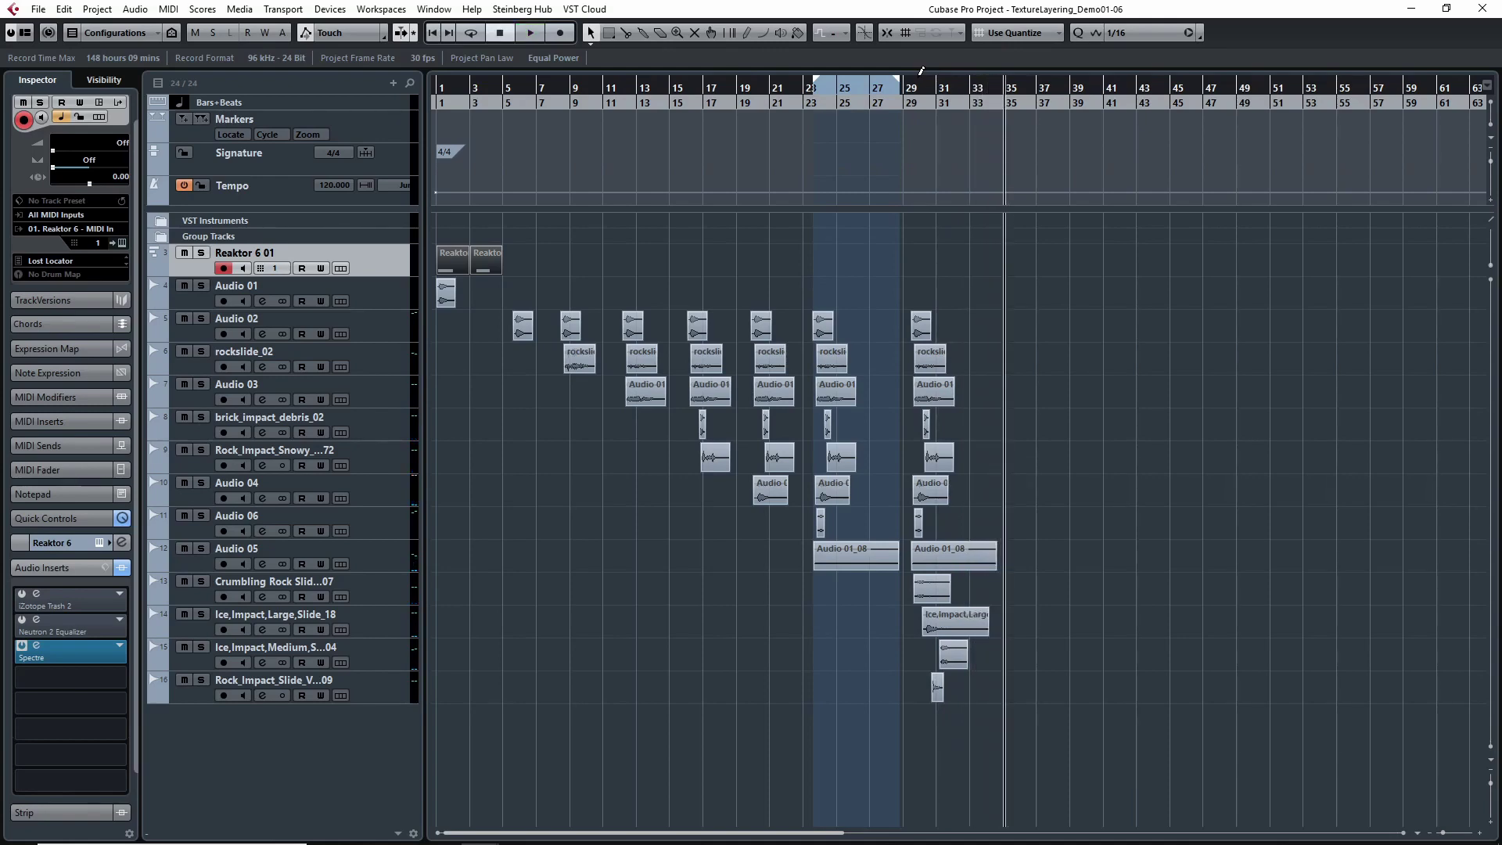
Audition the single Audio 02 clip on its own, playing from about bar 5.
left_click(438, 95)
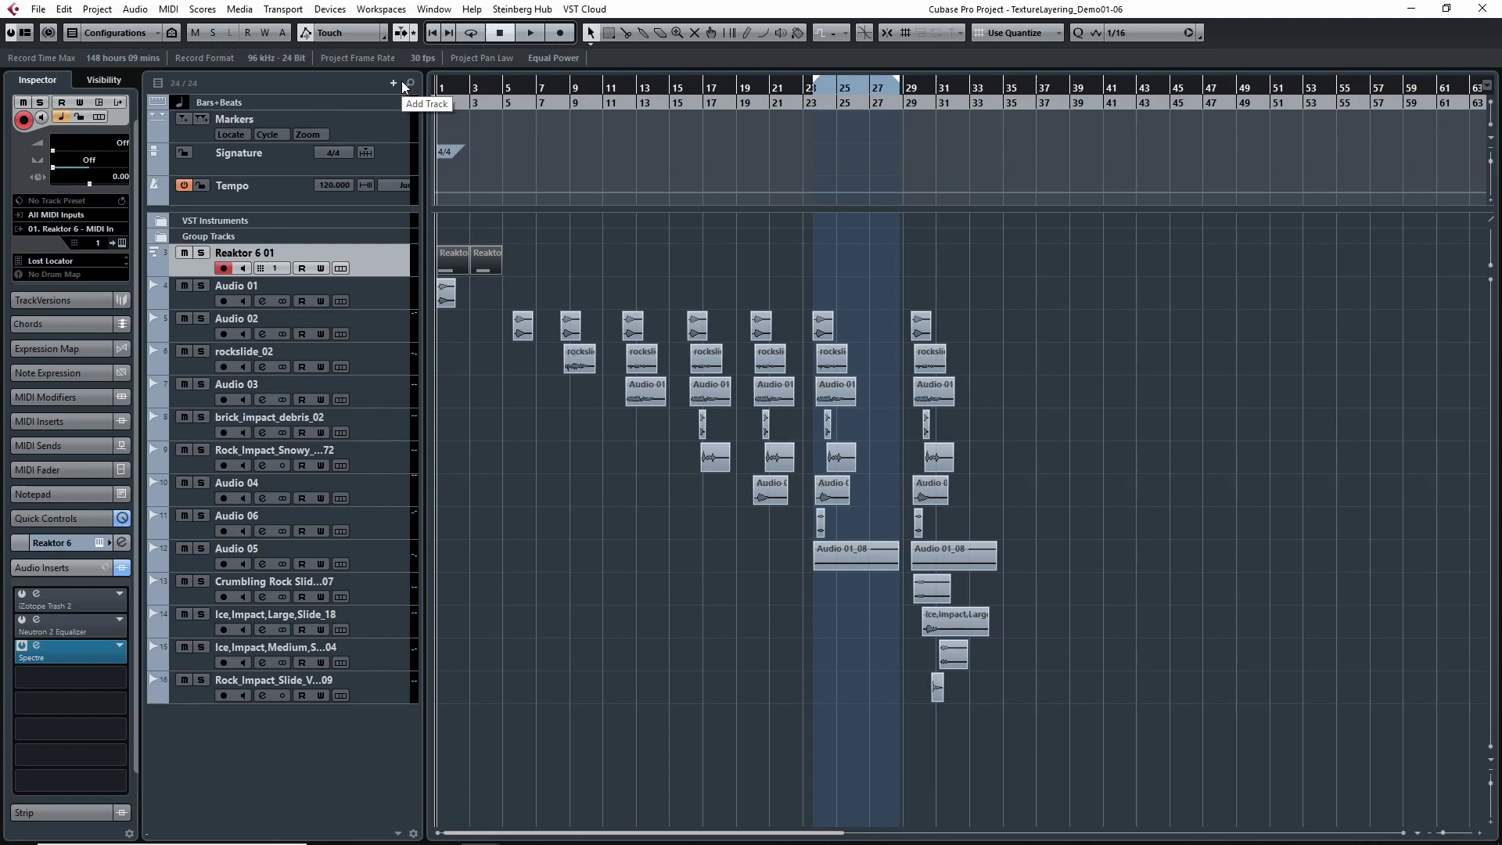
left_click(123, 243)
left_click(520, 276)
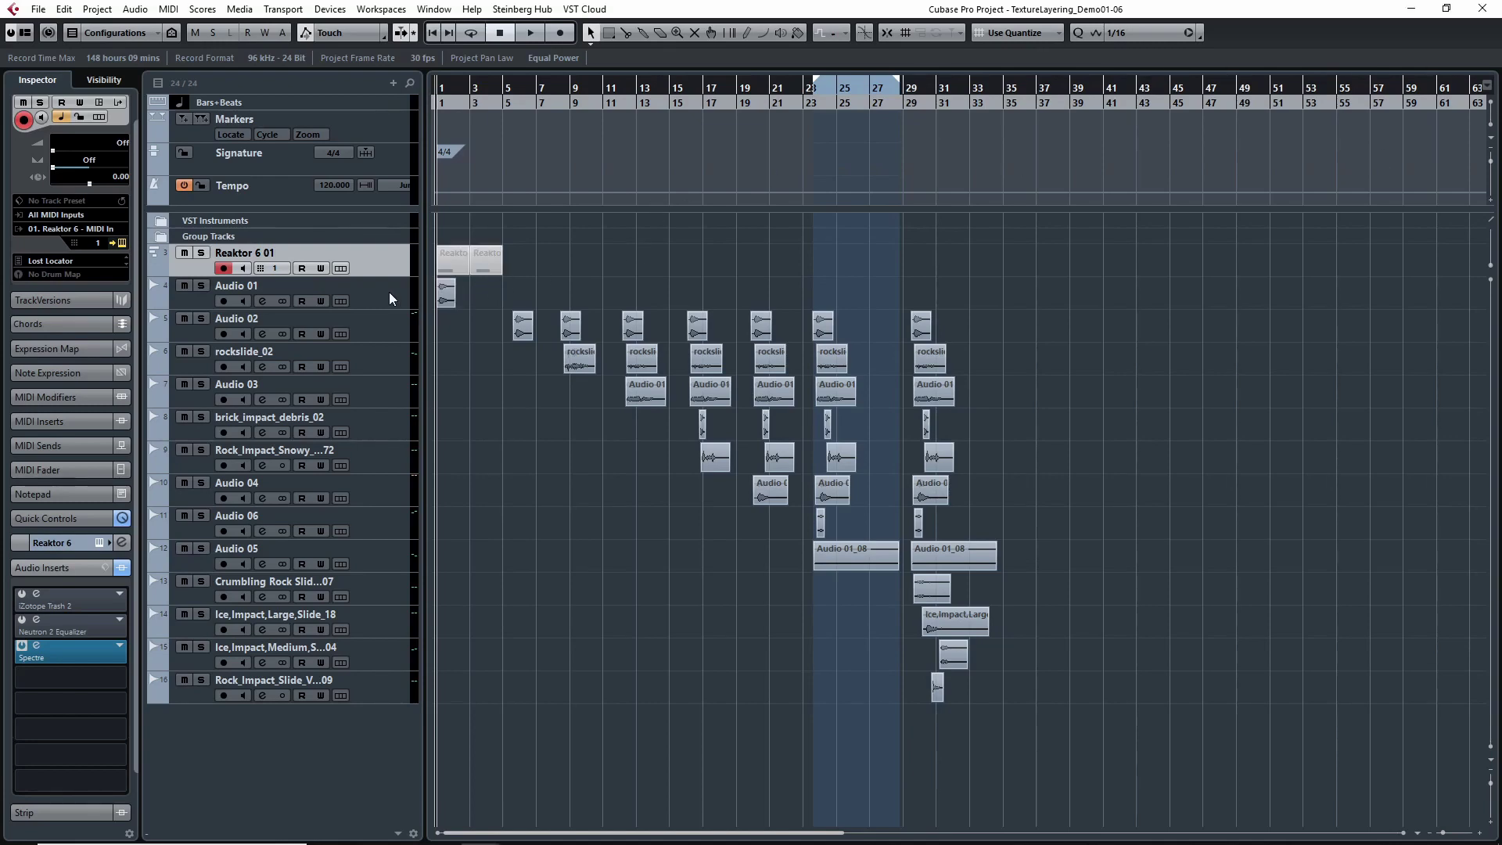
left_click_drag(505, 95, 505, 88)
key("space")
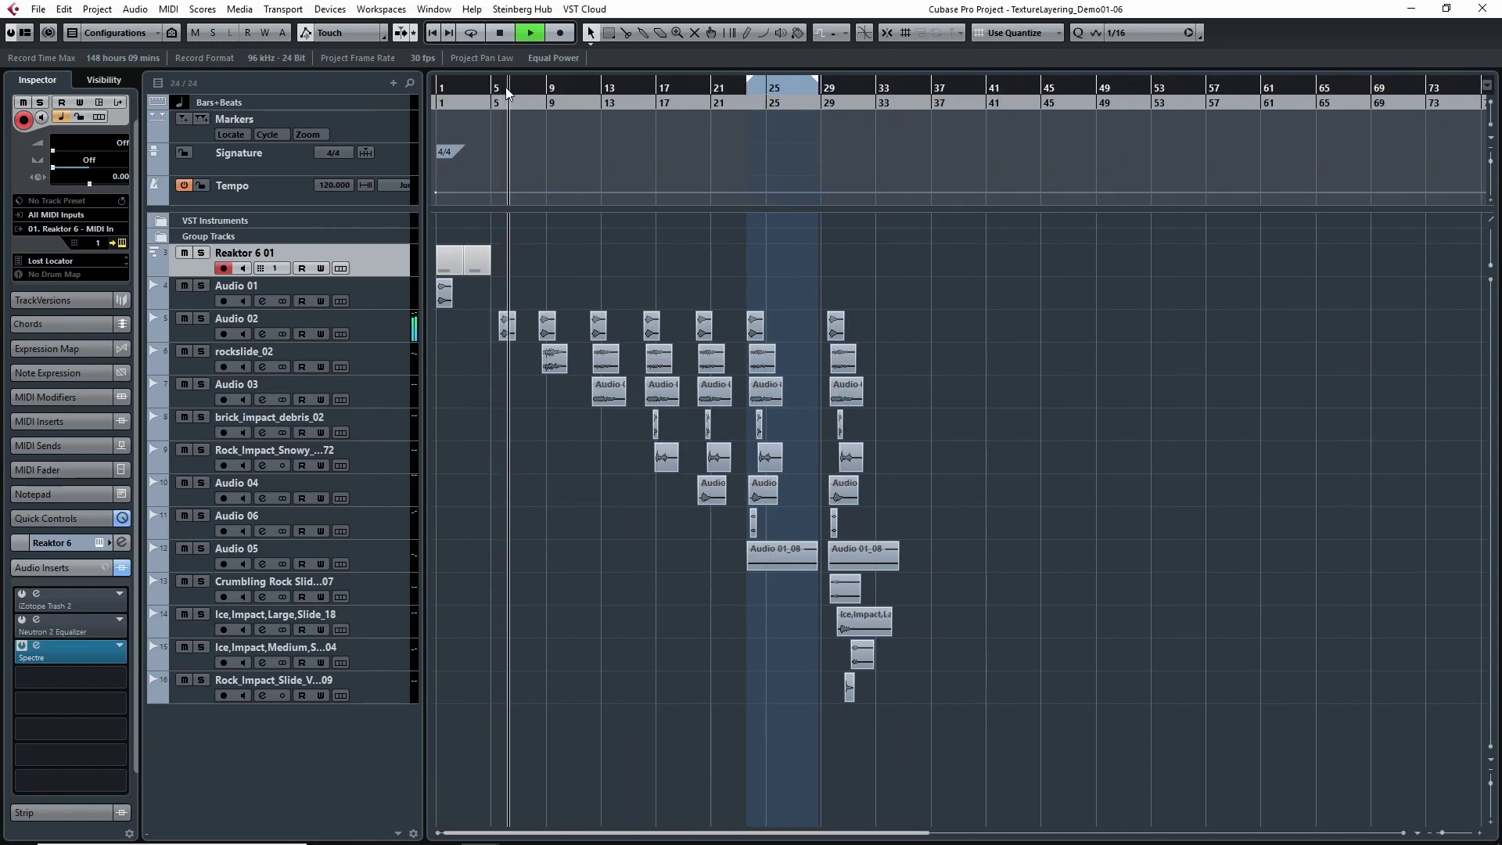
key("space")
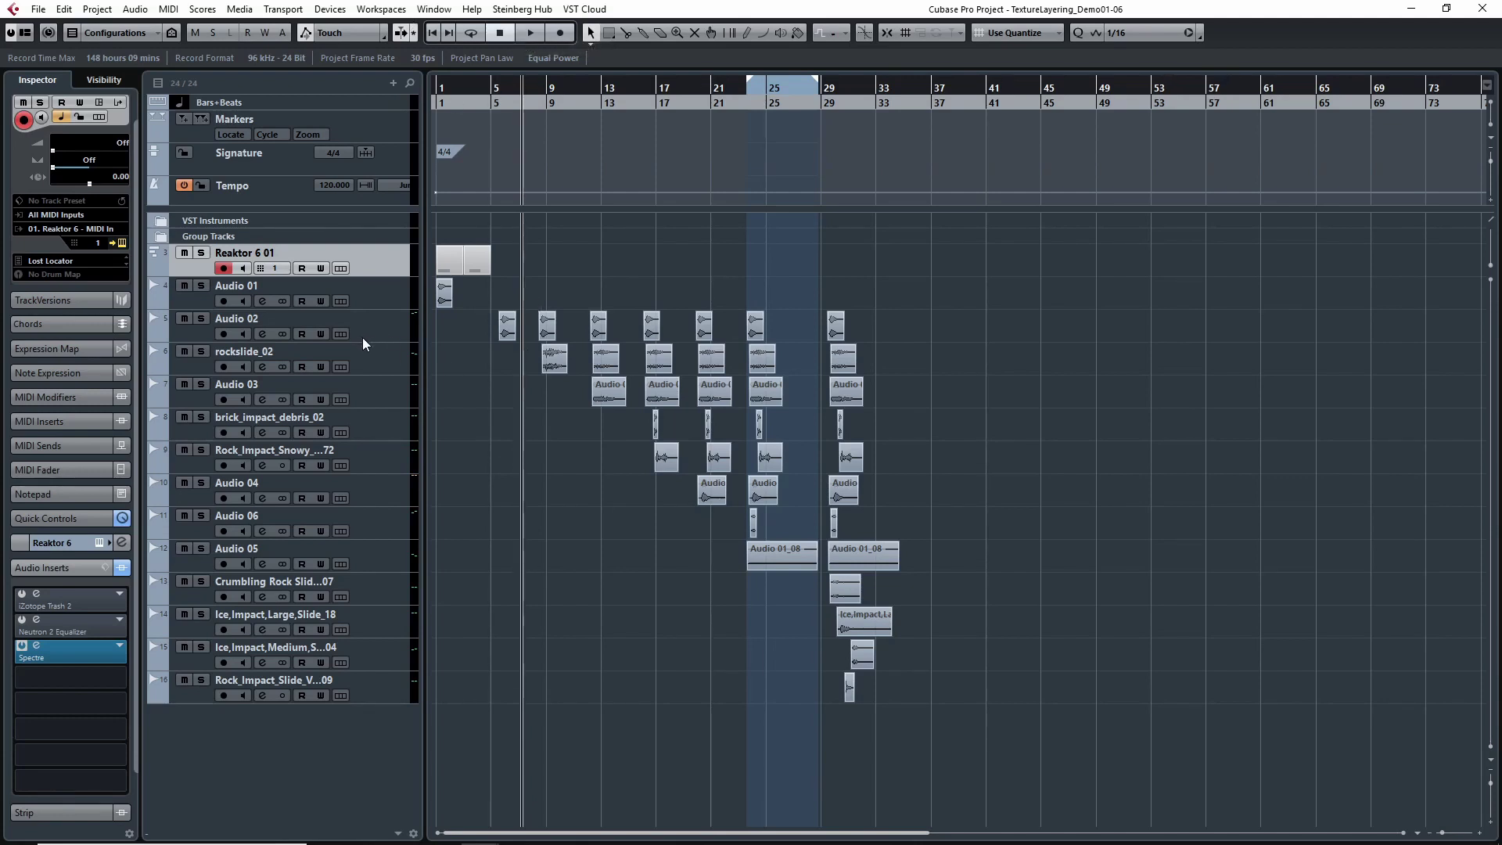
Select the rockslide_02 track and play its first clip layered with Audio 02 from about bar 8.
left_click(199, 363)
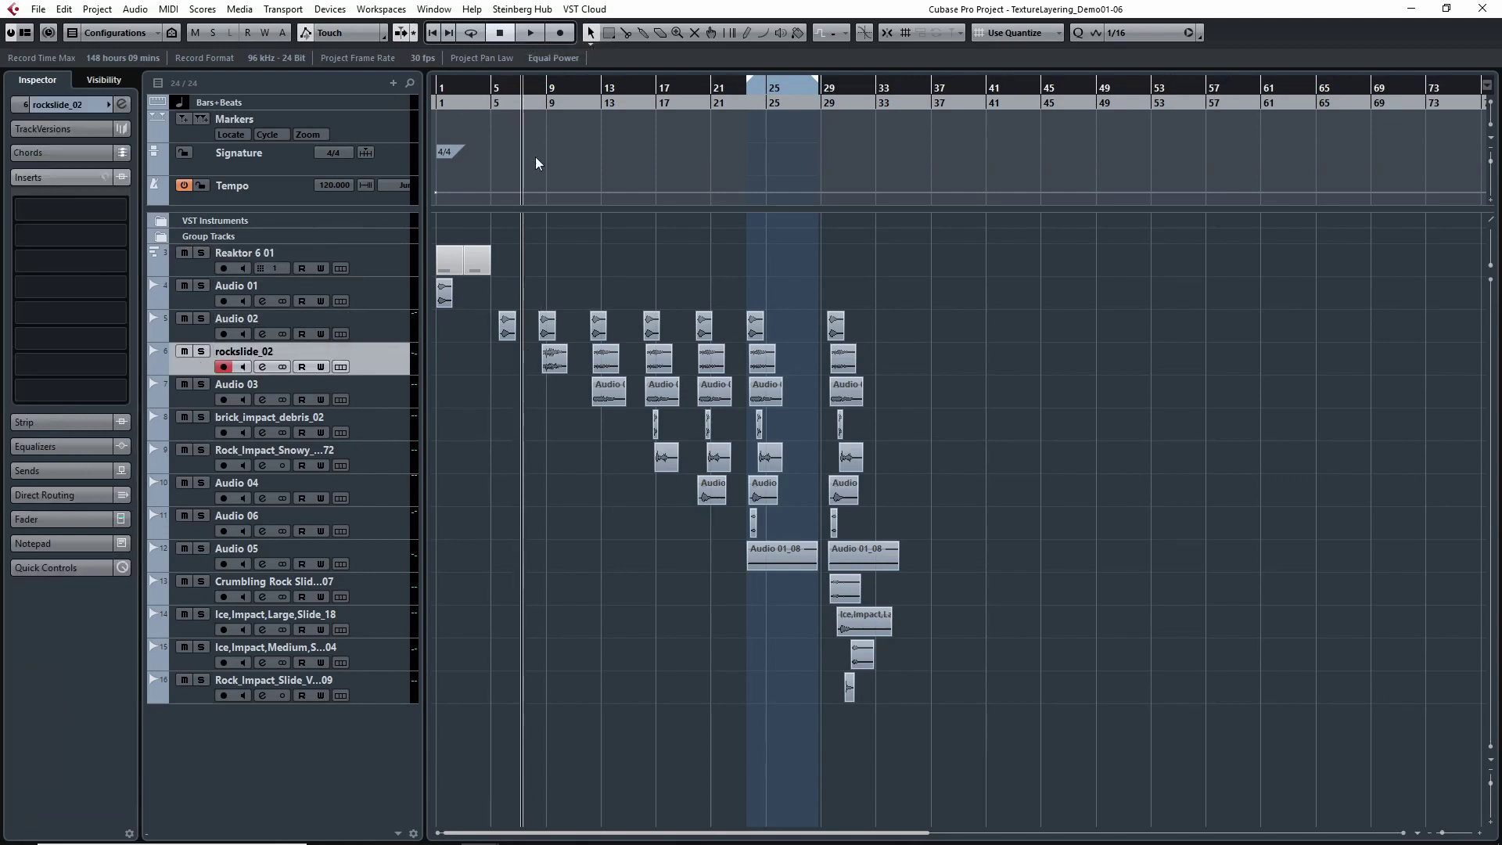
left_click(538, 91)
left_click(532, 92)
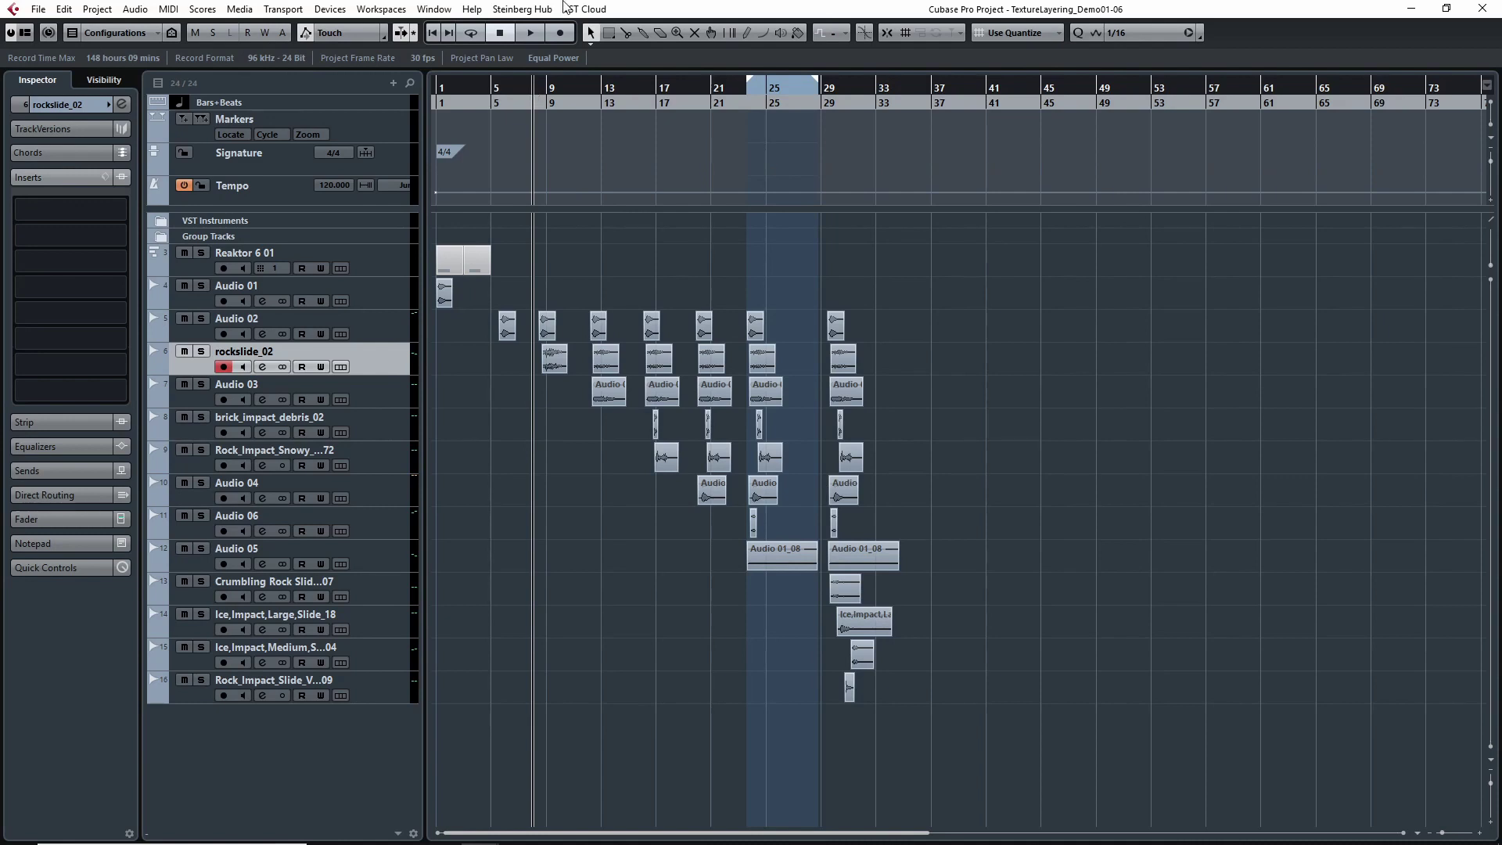
key("g")
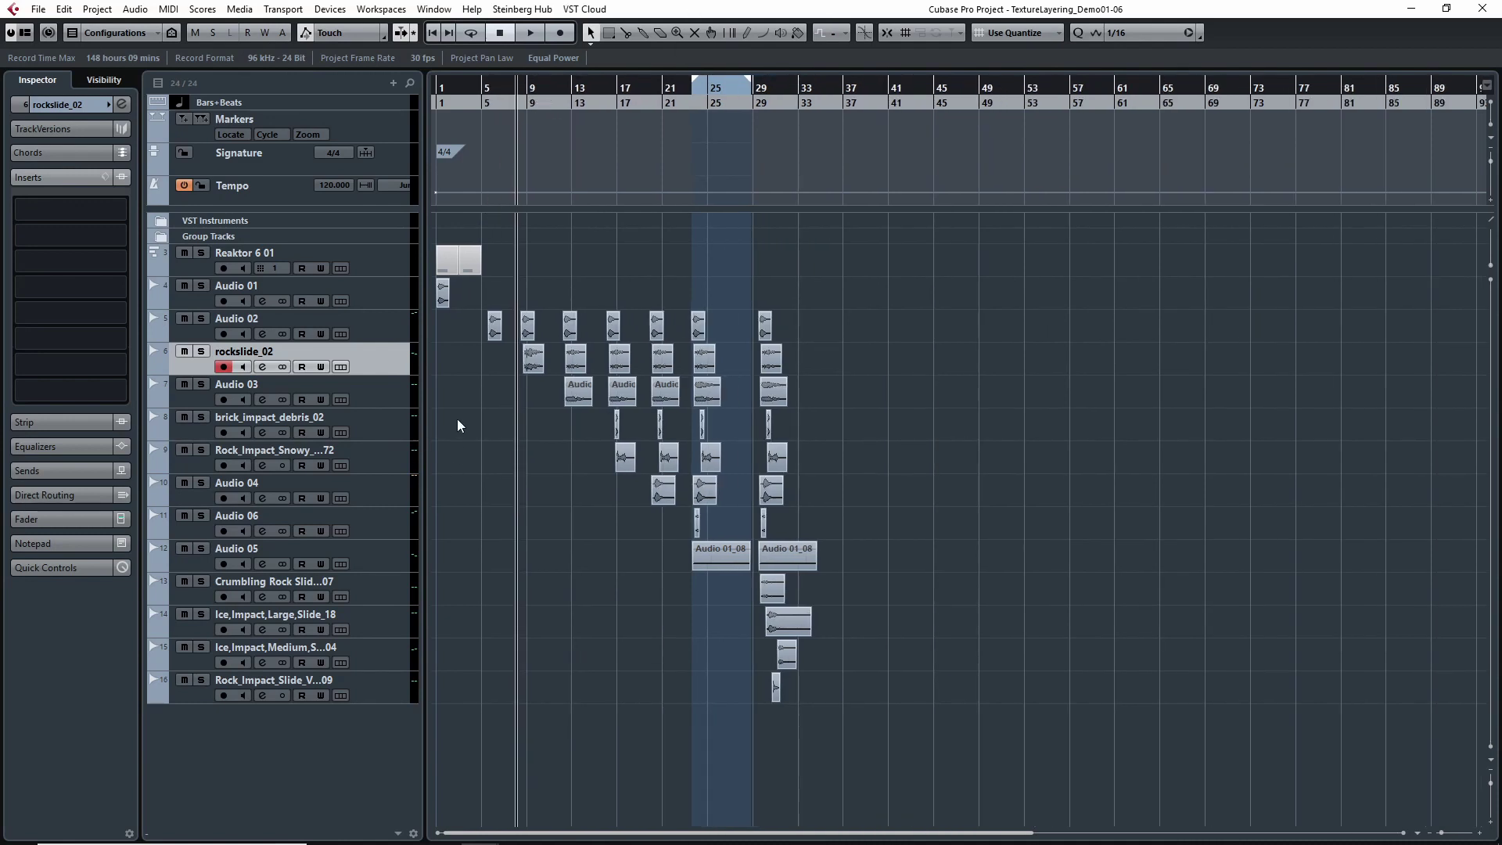
key("space")
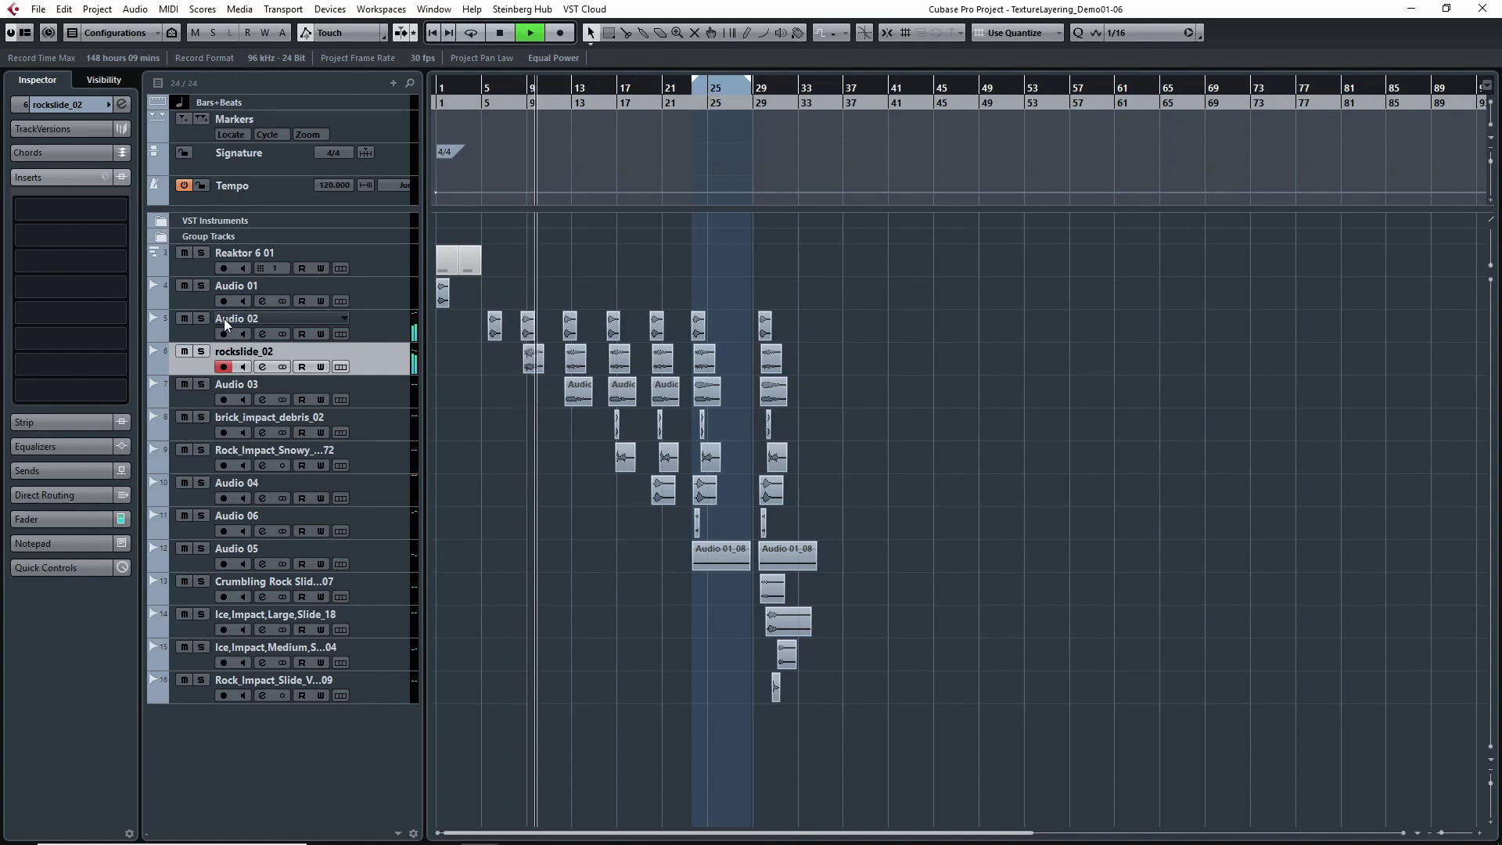
key("space")
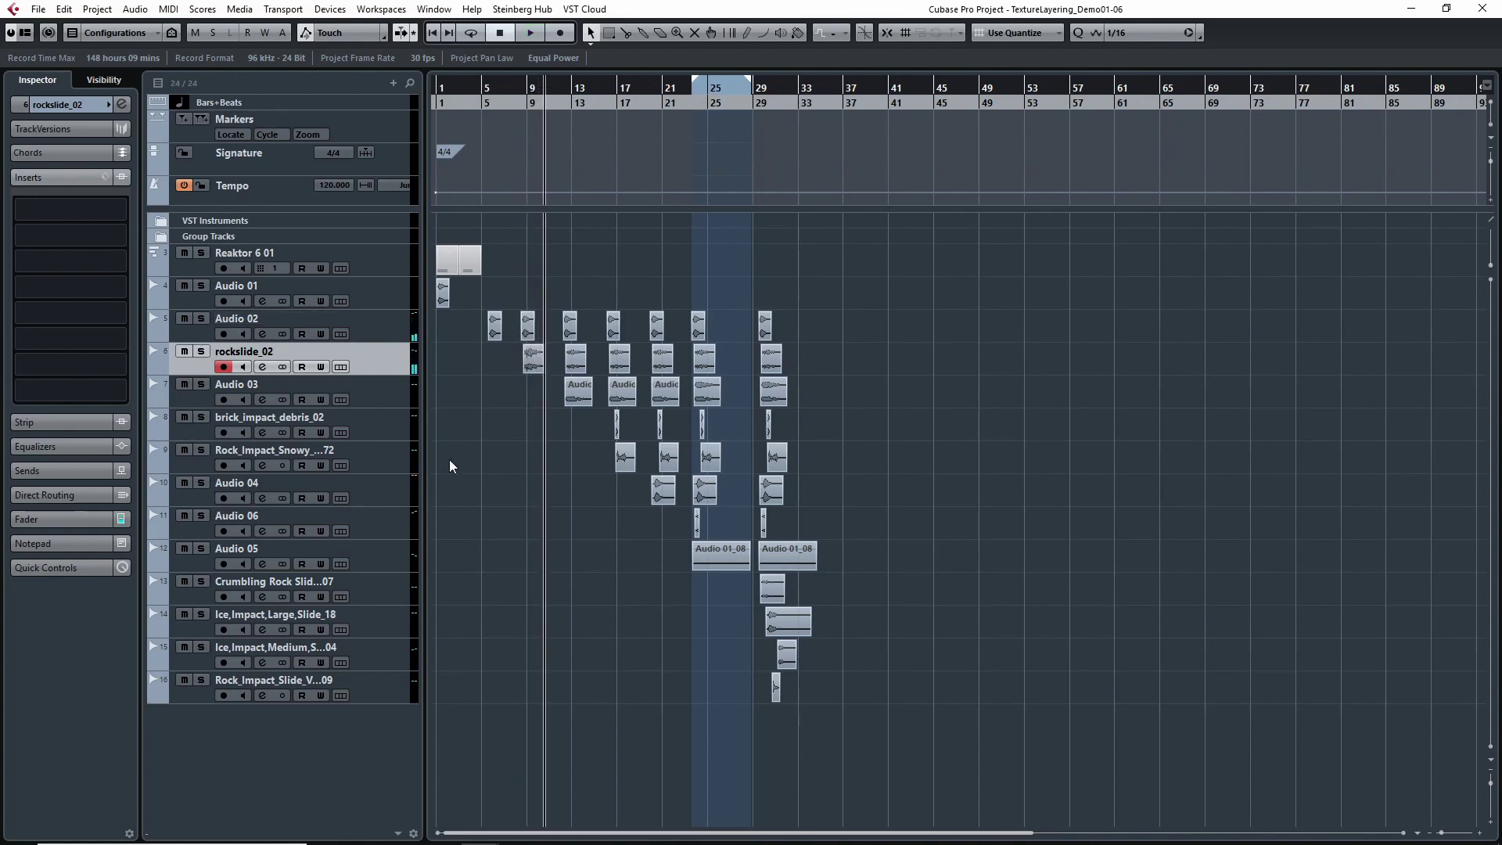
Play the stack that adds Audio 03 from about bar 11 and select the Audio 03 track.
left_click(554, 92)
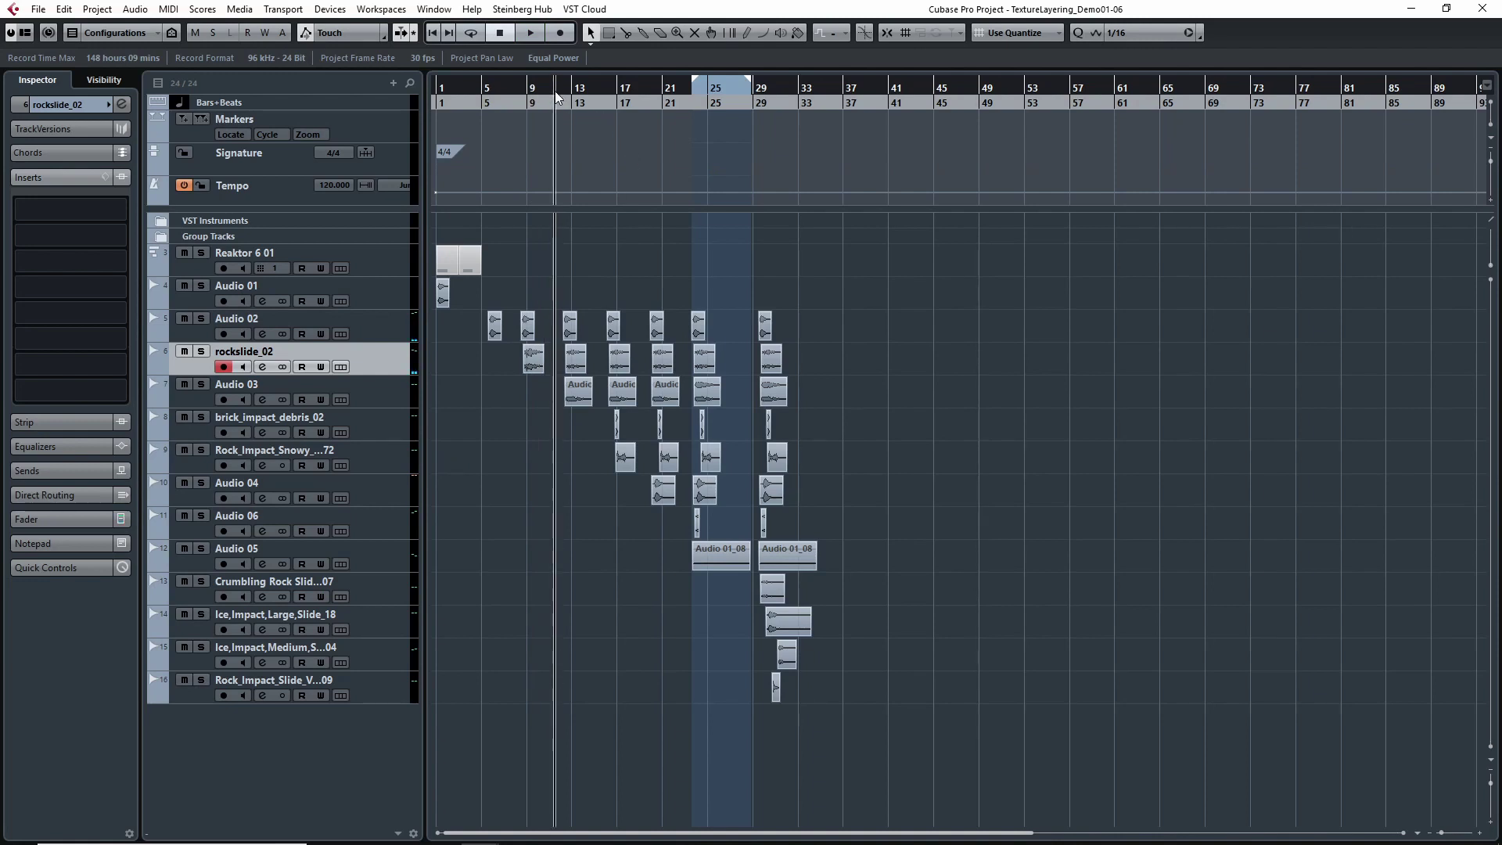
key("g")
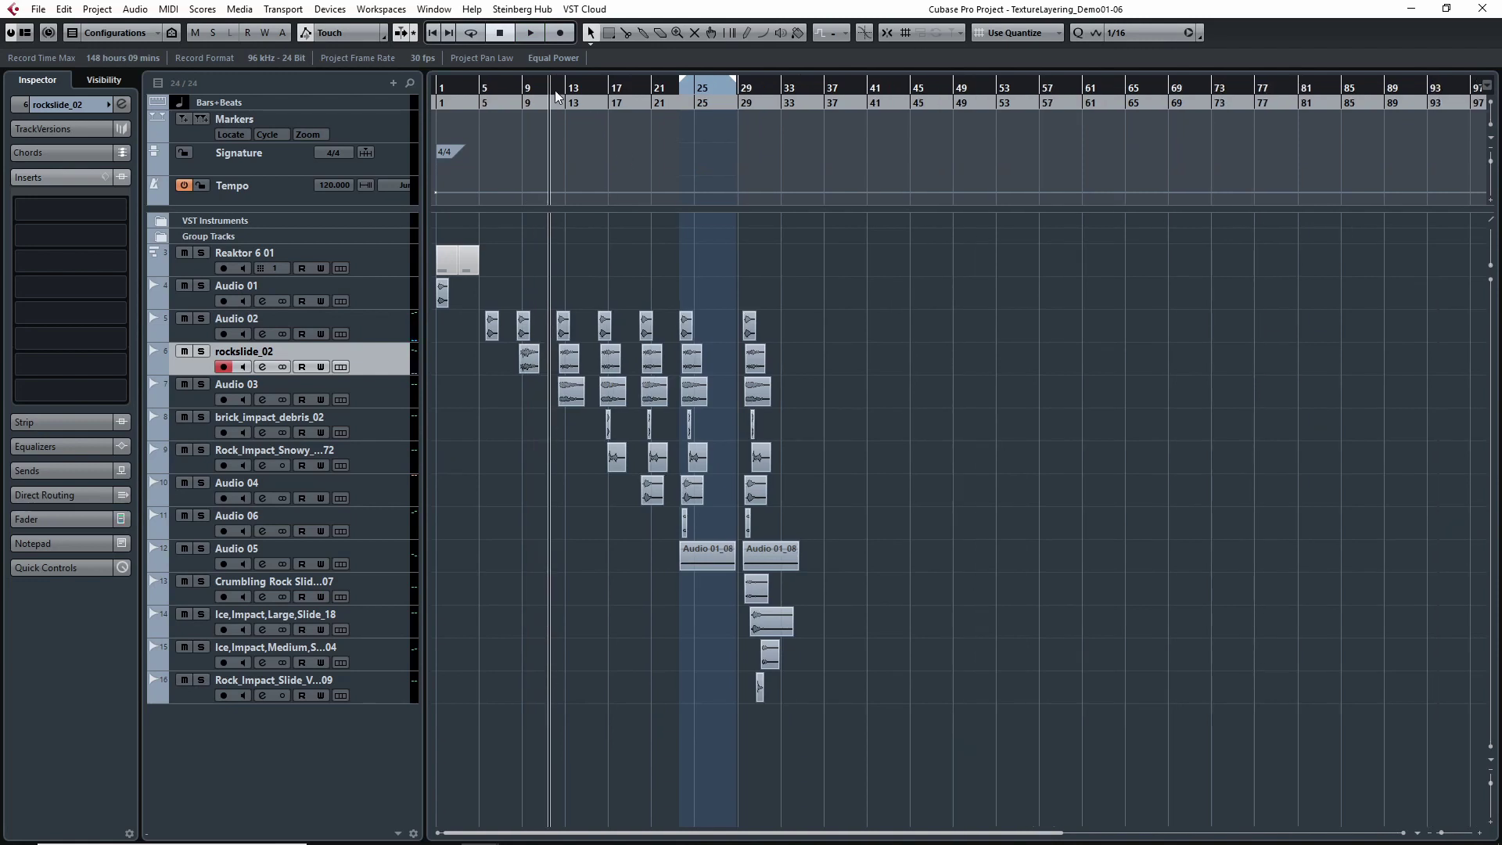
key("space")
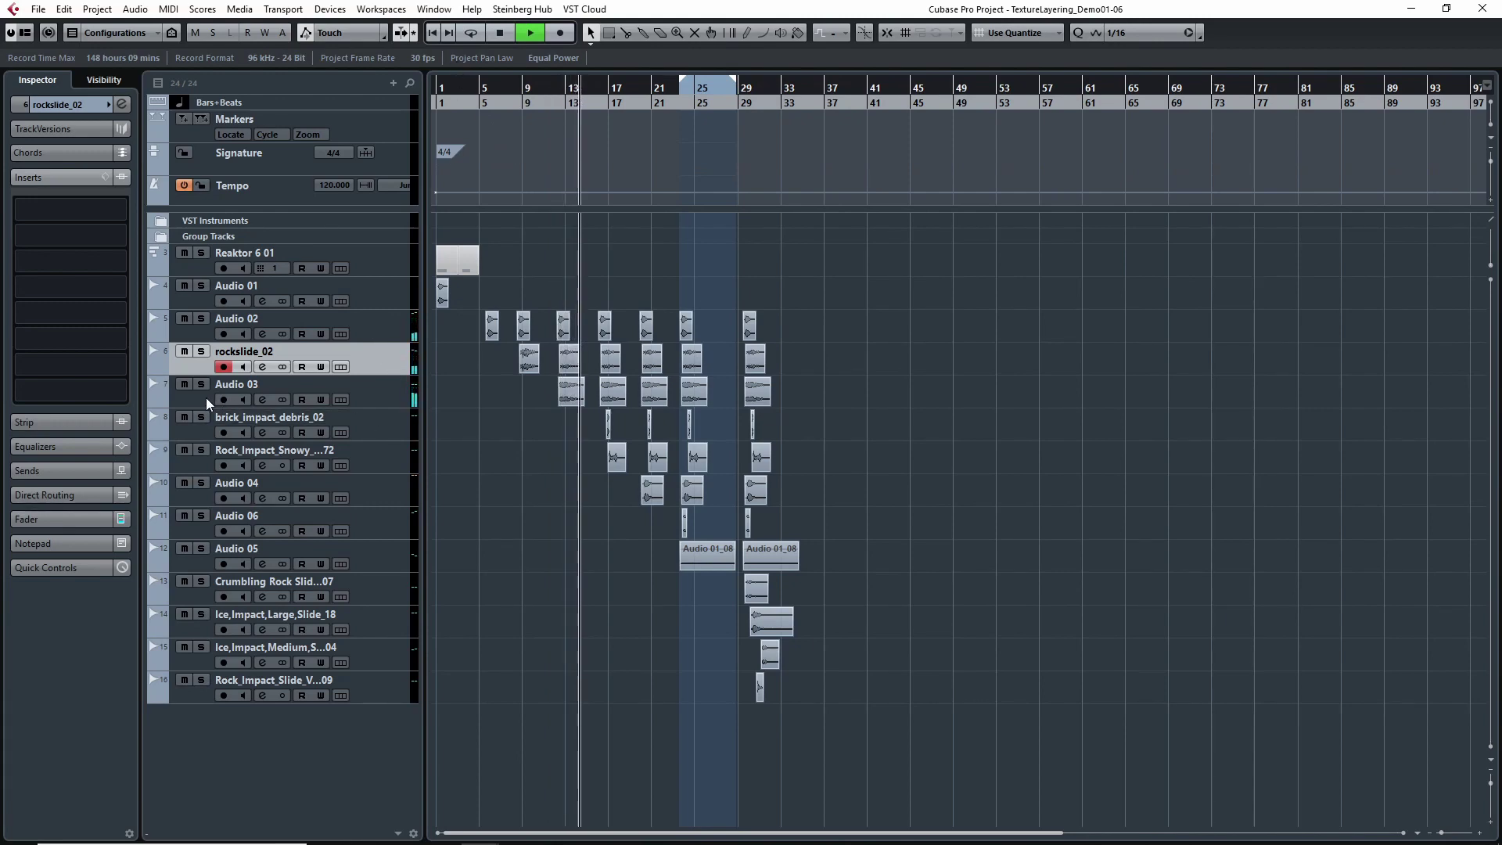
key("space")
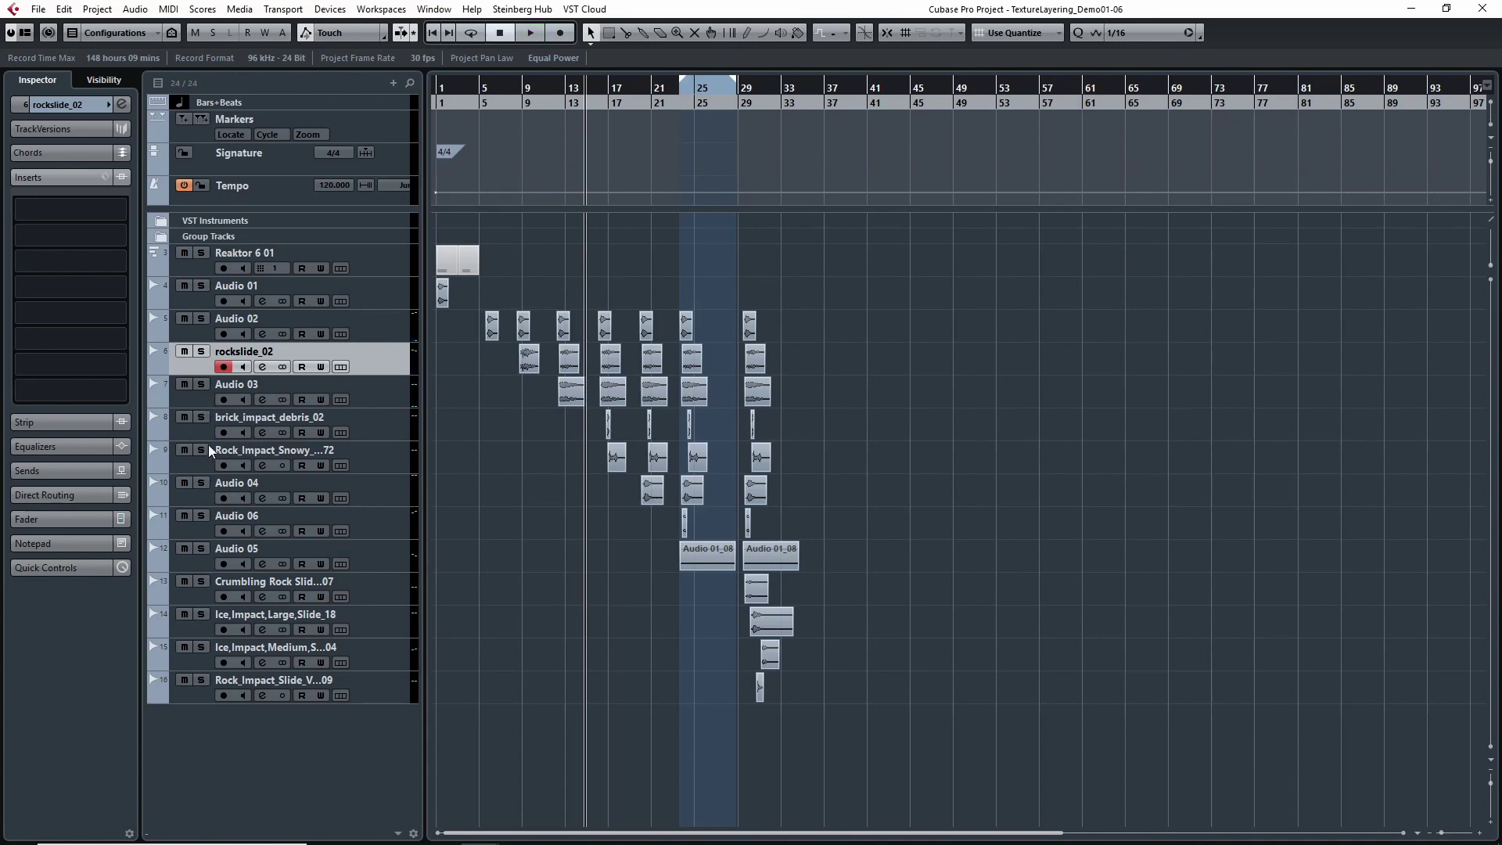
left_click(194, 400)
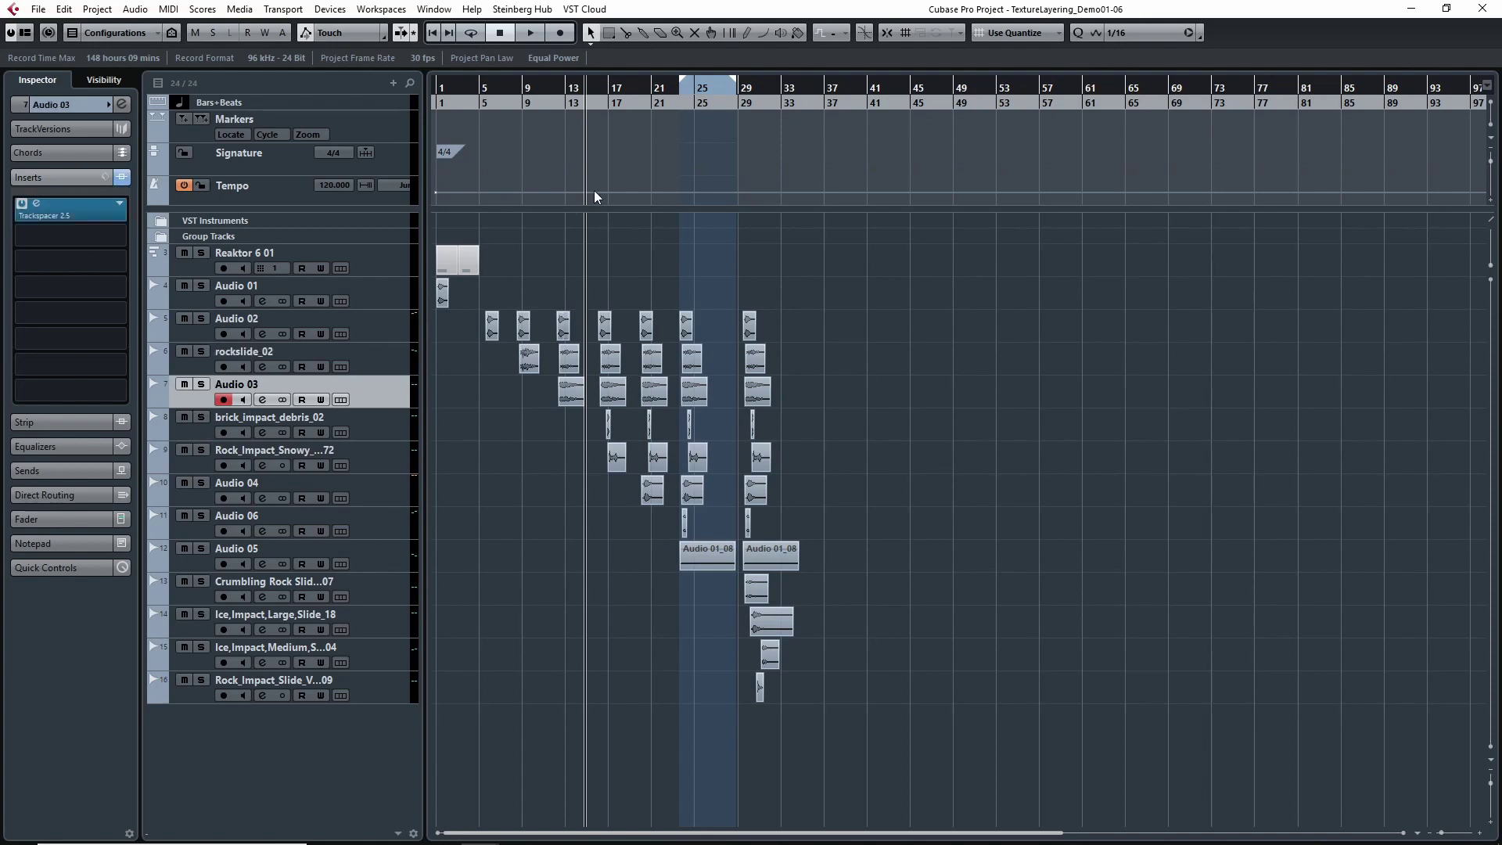
Play the stack near bar 16 and select the added brick_impact_debris_02 track, followed by the Rock_Impact_Snowy_...72 track.
key("space")
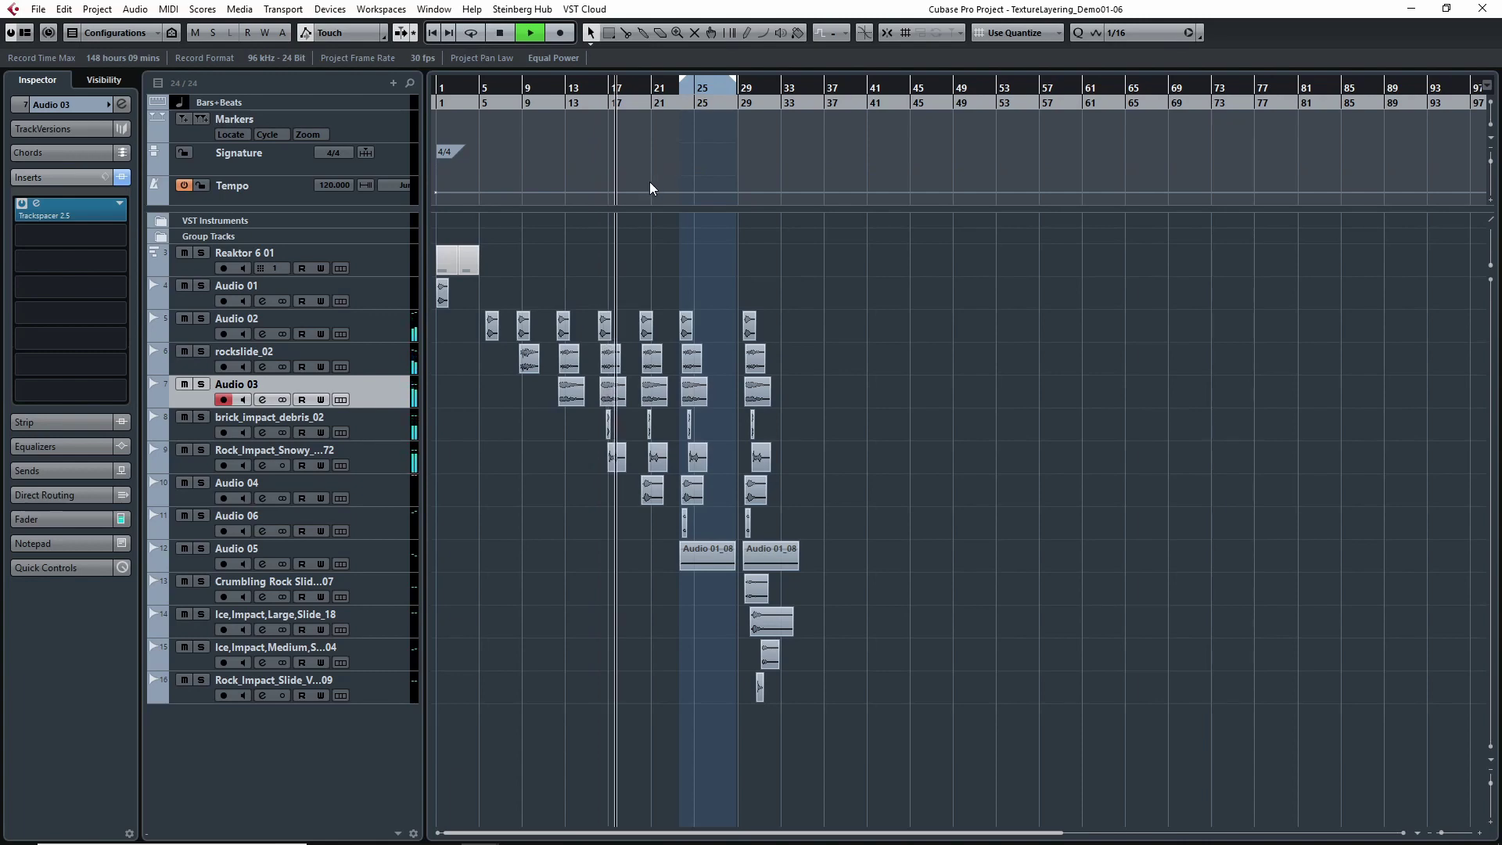
key("space")
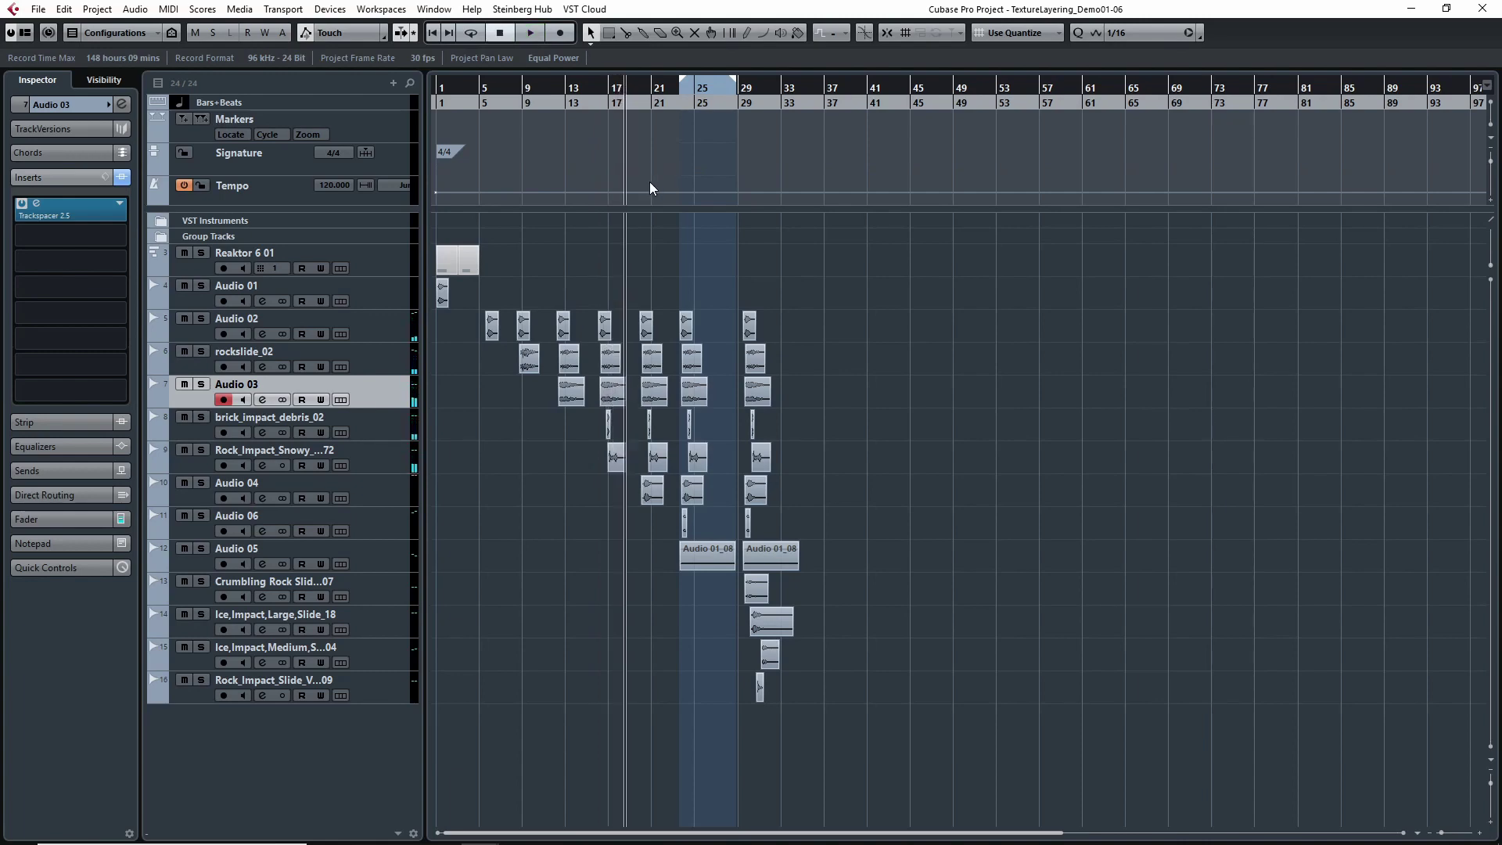
left_click(197, 433)
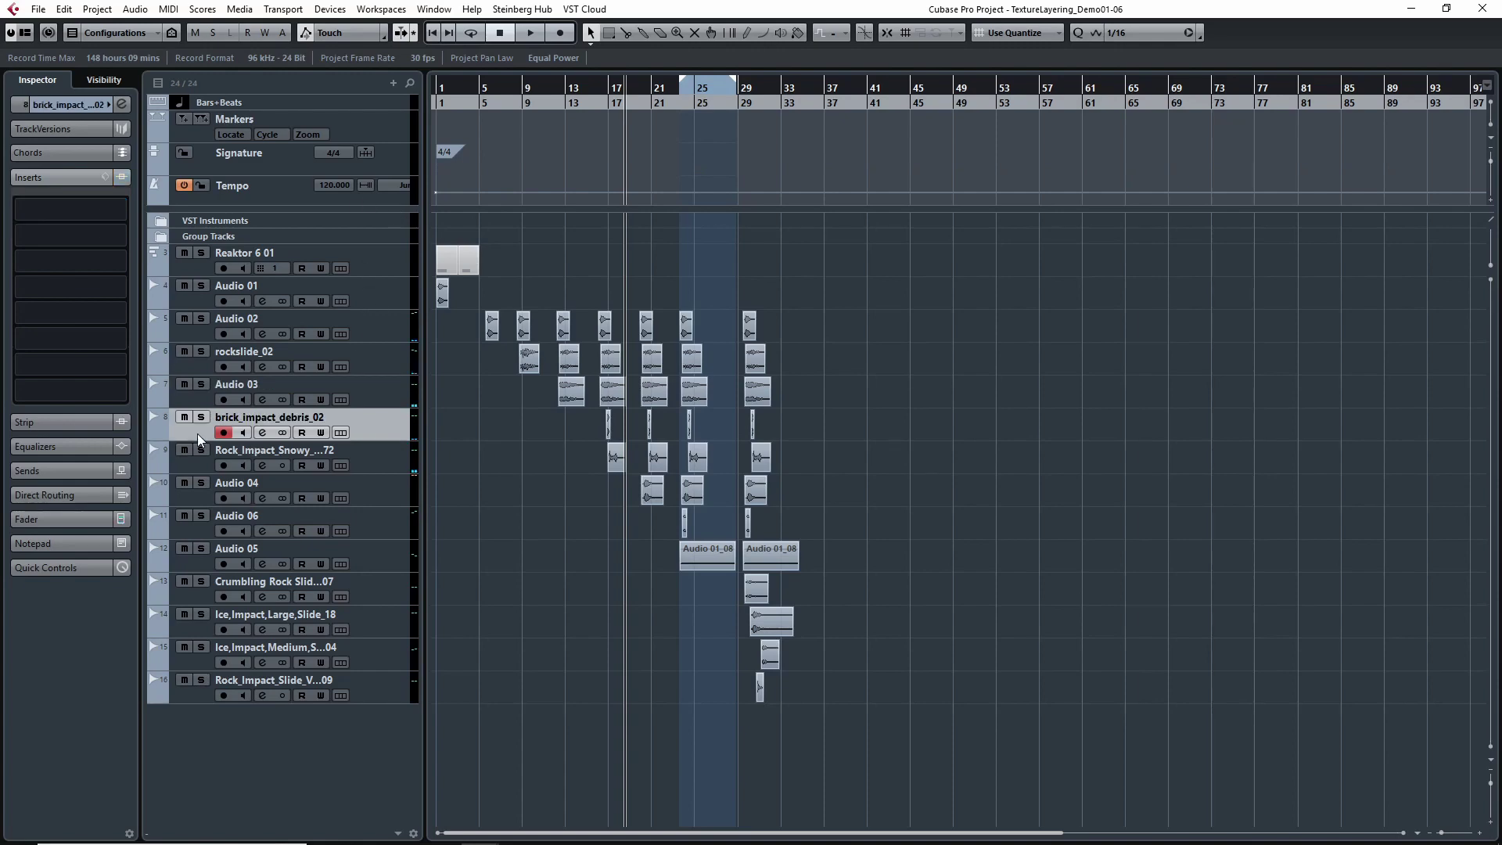
left_click(189, 467)
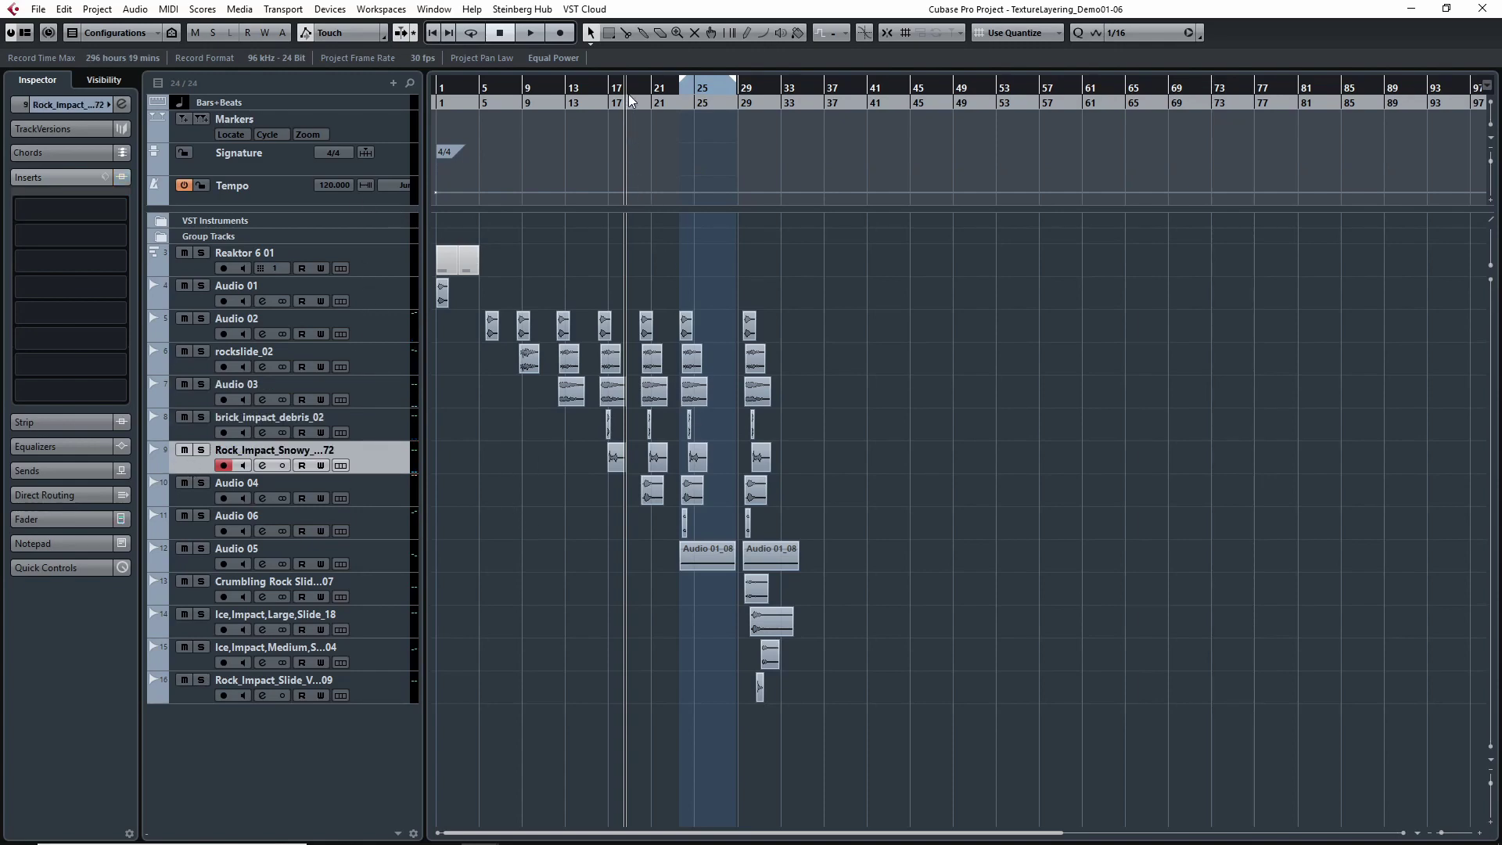
Select all stacked clips around bar 16, from Audio 02 down to Rock_Impact_Snowy_...72.
left_click(594, 88)
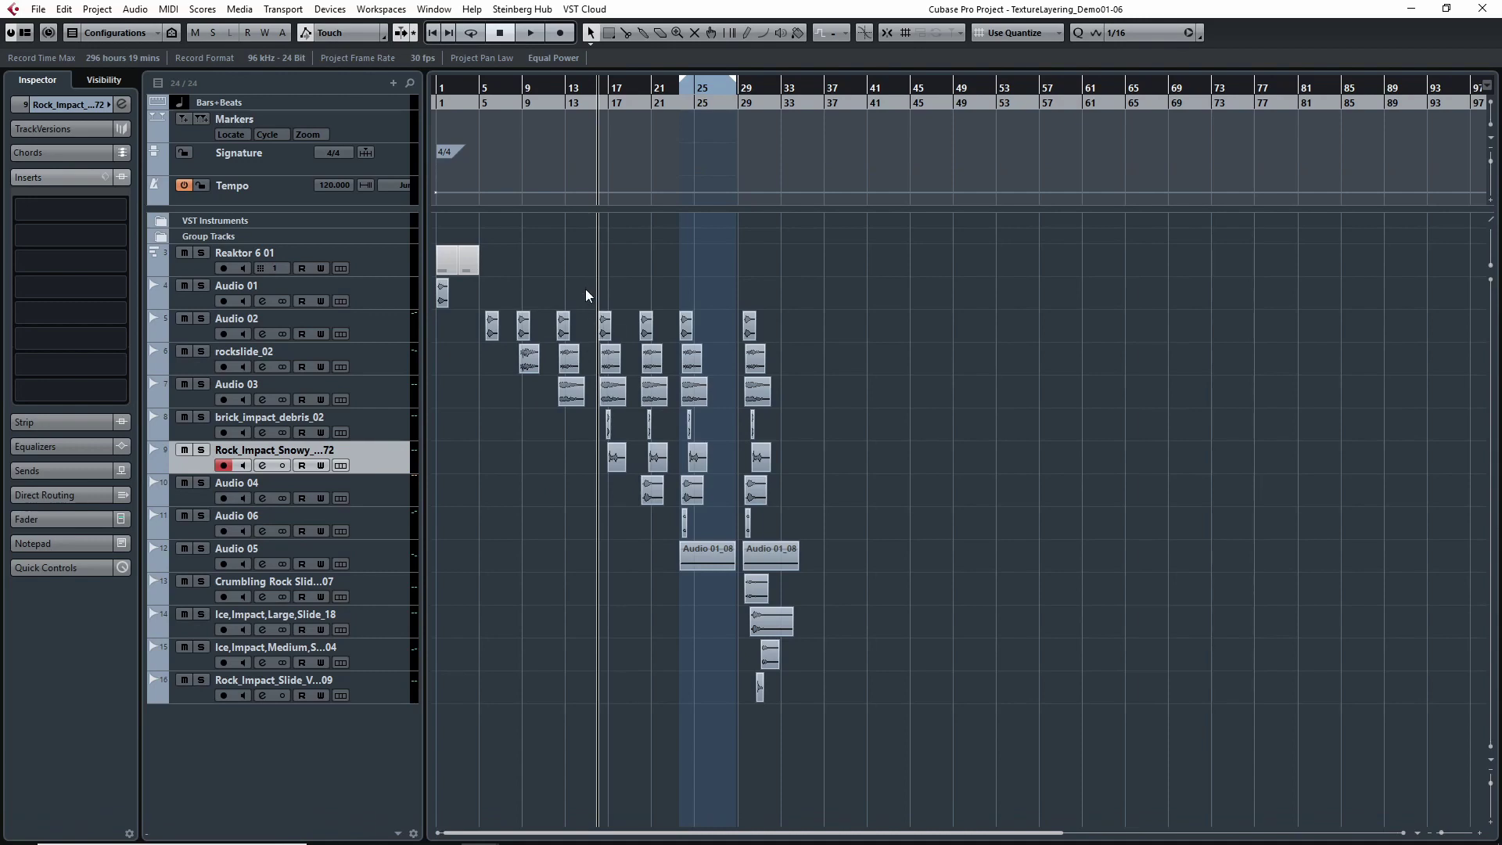
left_click(492, 328)
left_click_drag(621, 300, 607, 498)
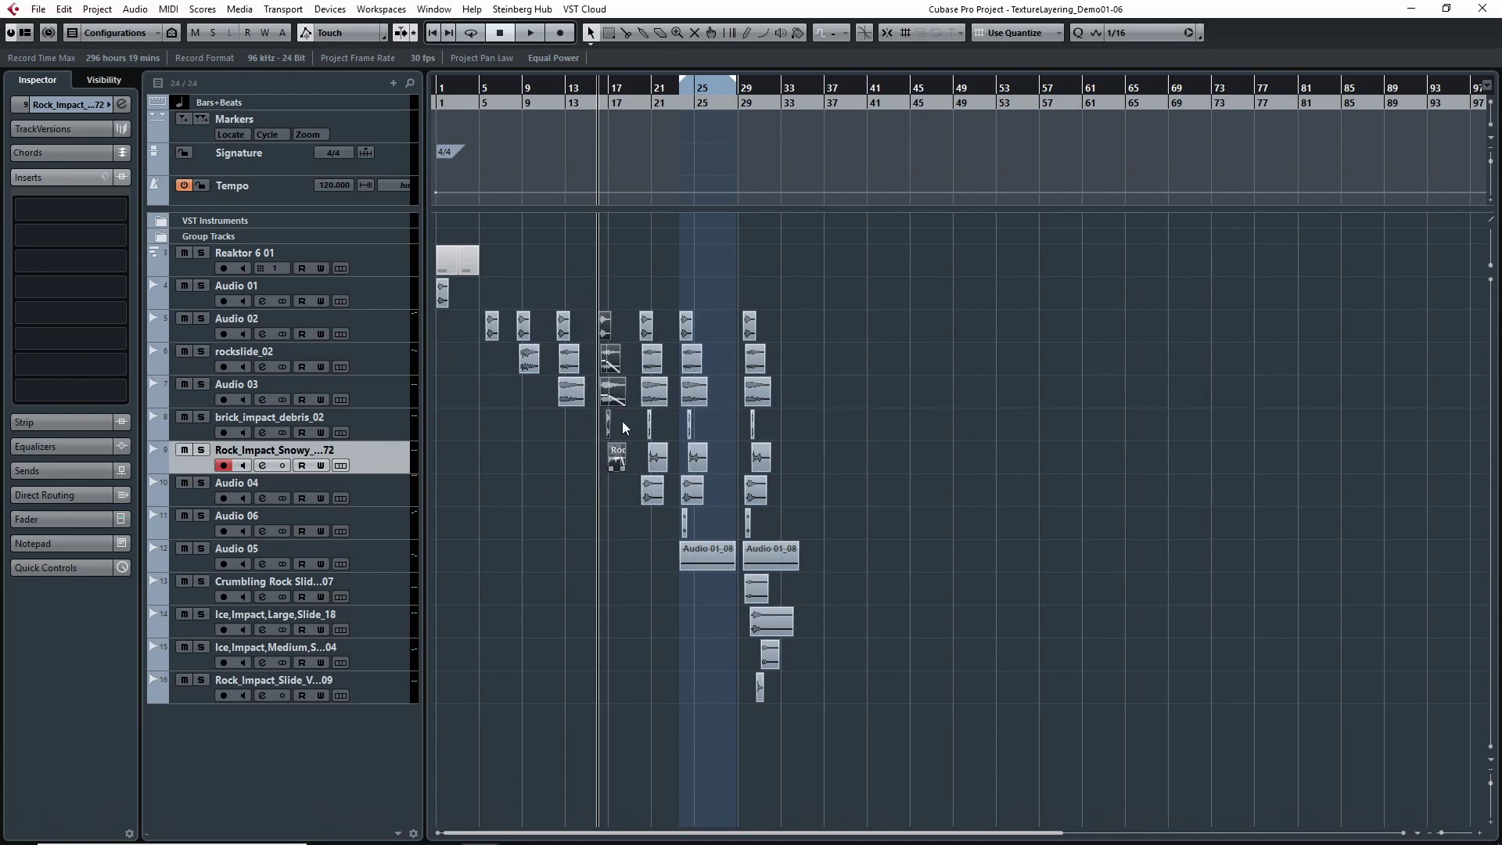
Play back the stack that adds the Audio 04 layer, starting from about bar 19.
left_click(636, 95)
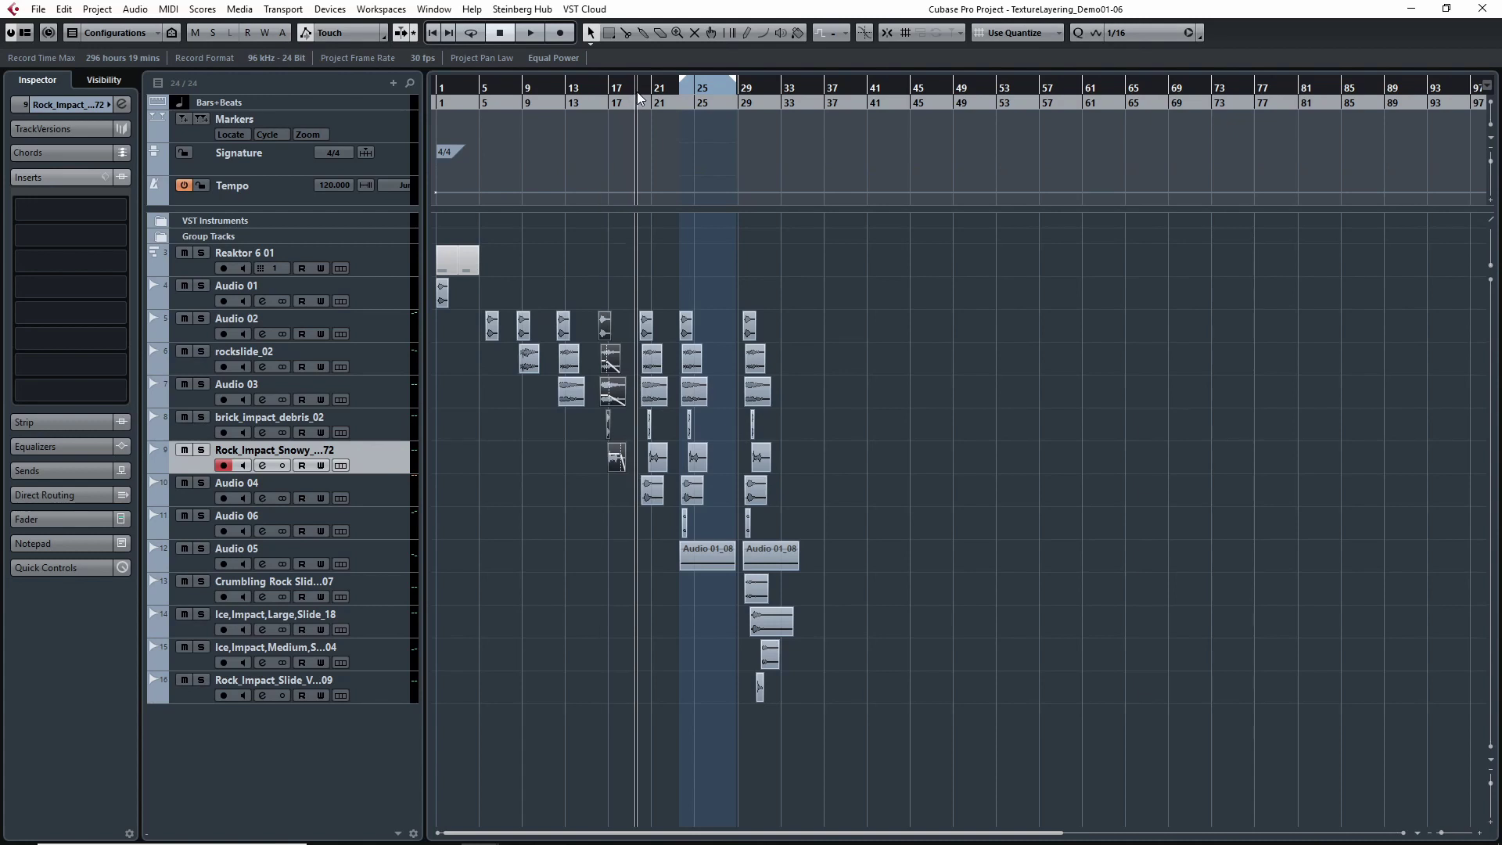
key("space")
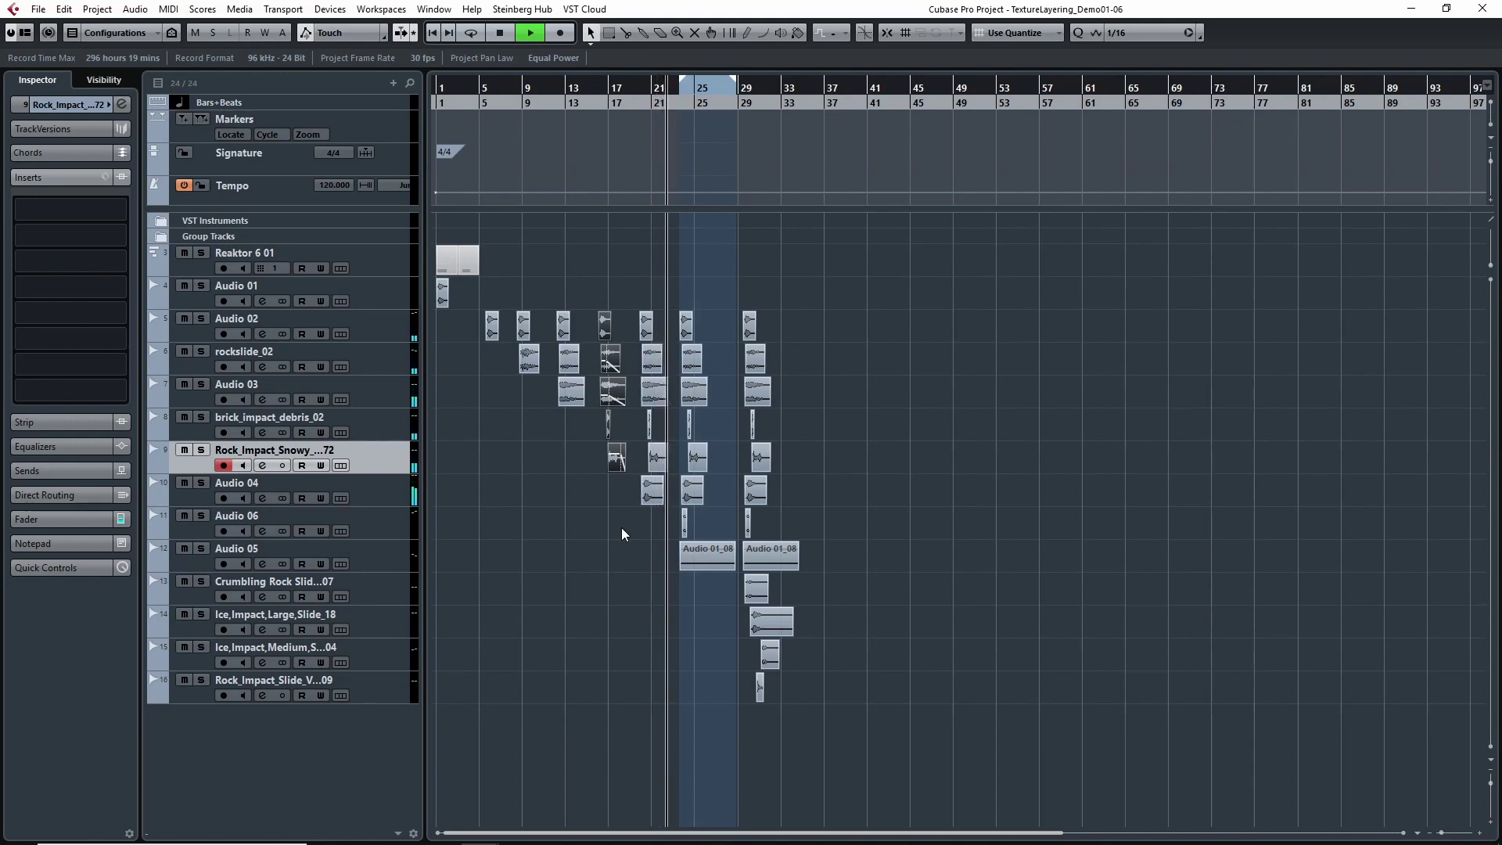
key("space")
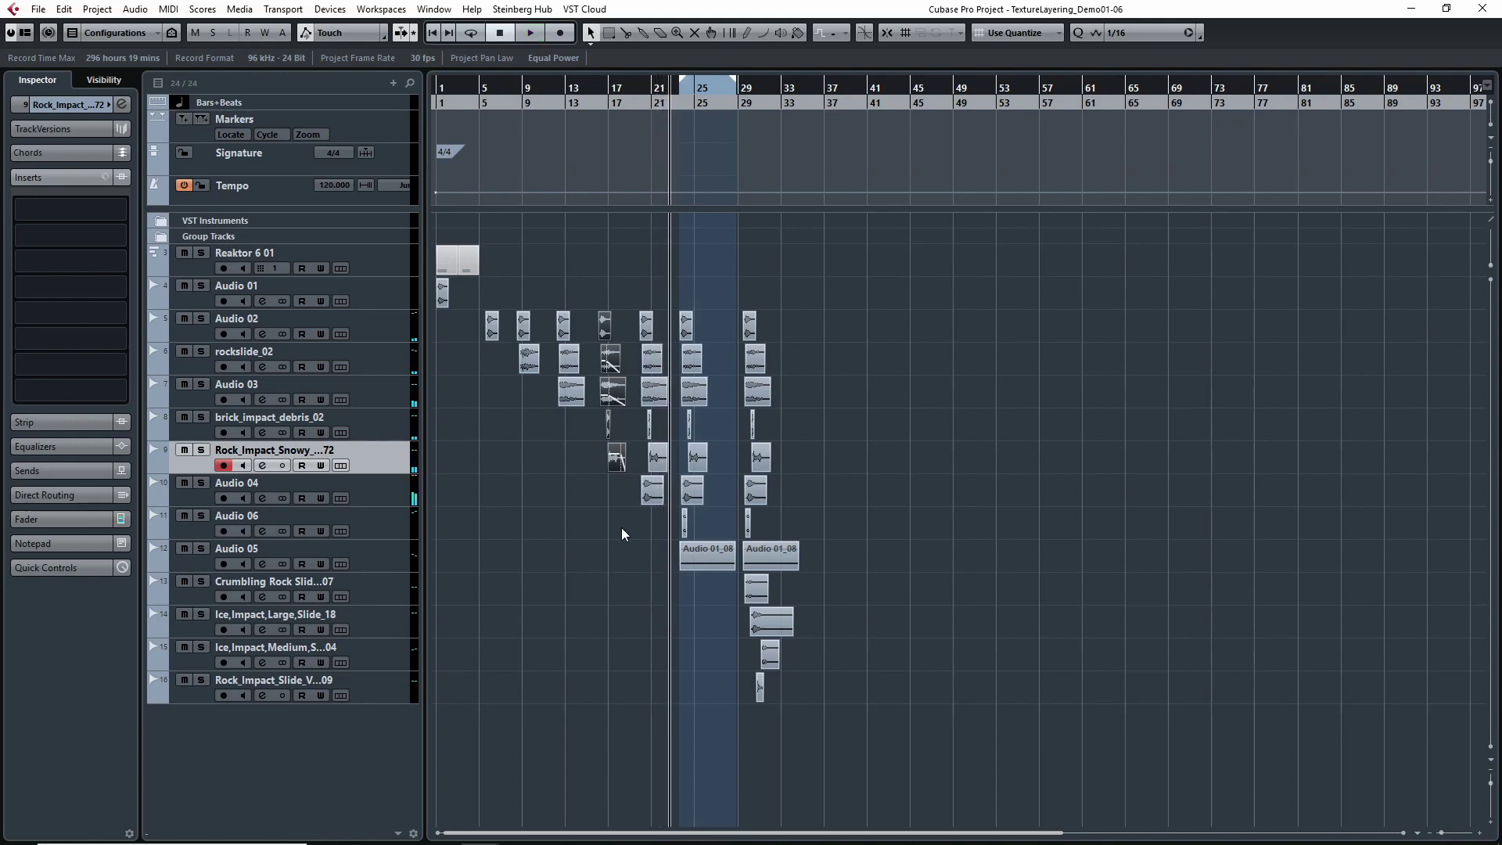
Solo the Audio 04 track and audition its first clip from just before bar 20.
left_click(200, 490)
left_click(201, 483)
left_click(630, 92)
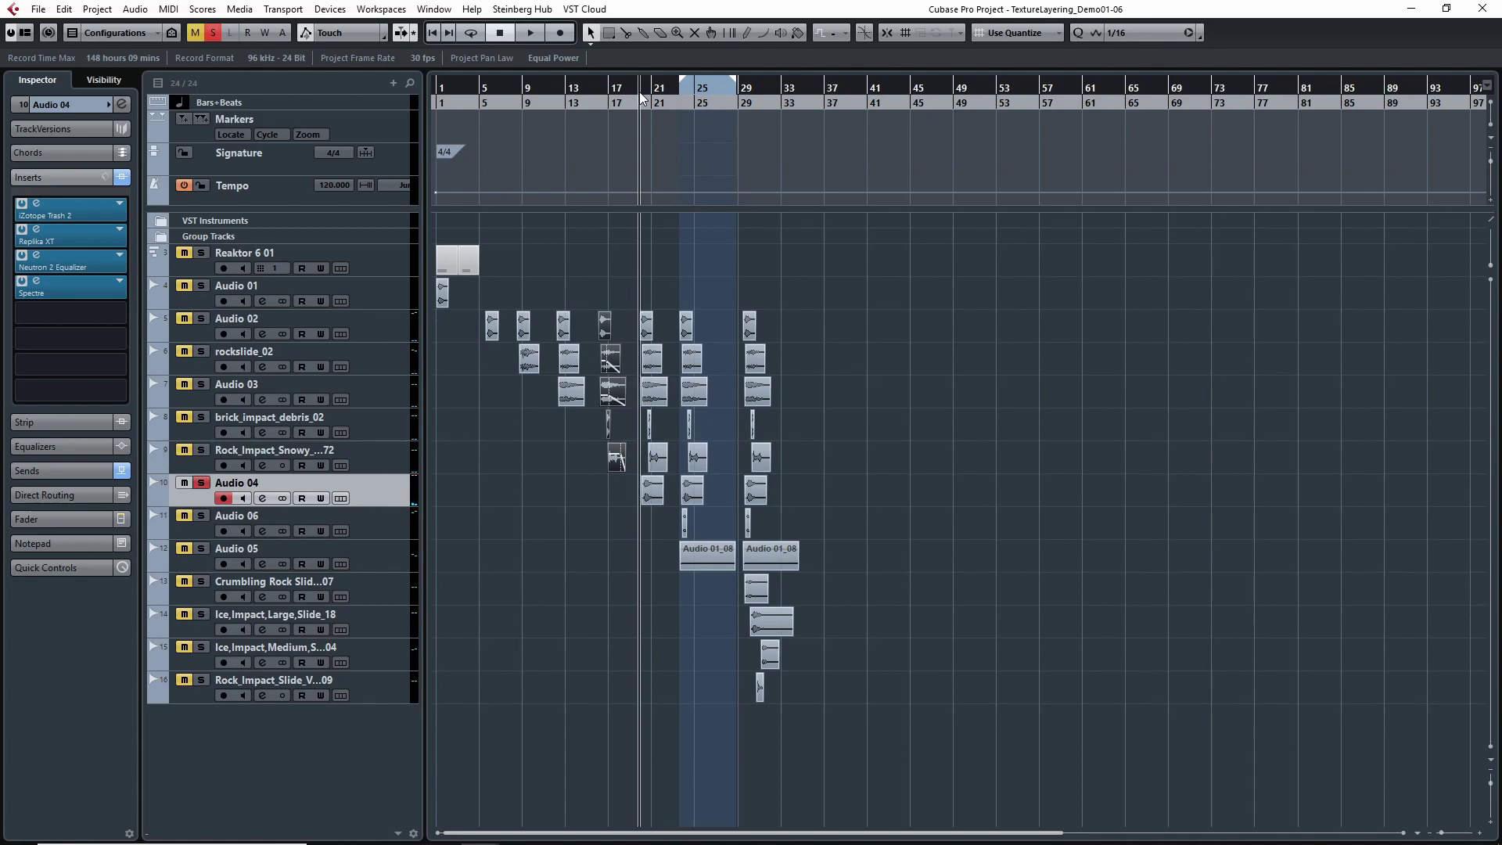
key("space")
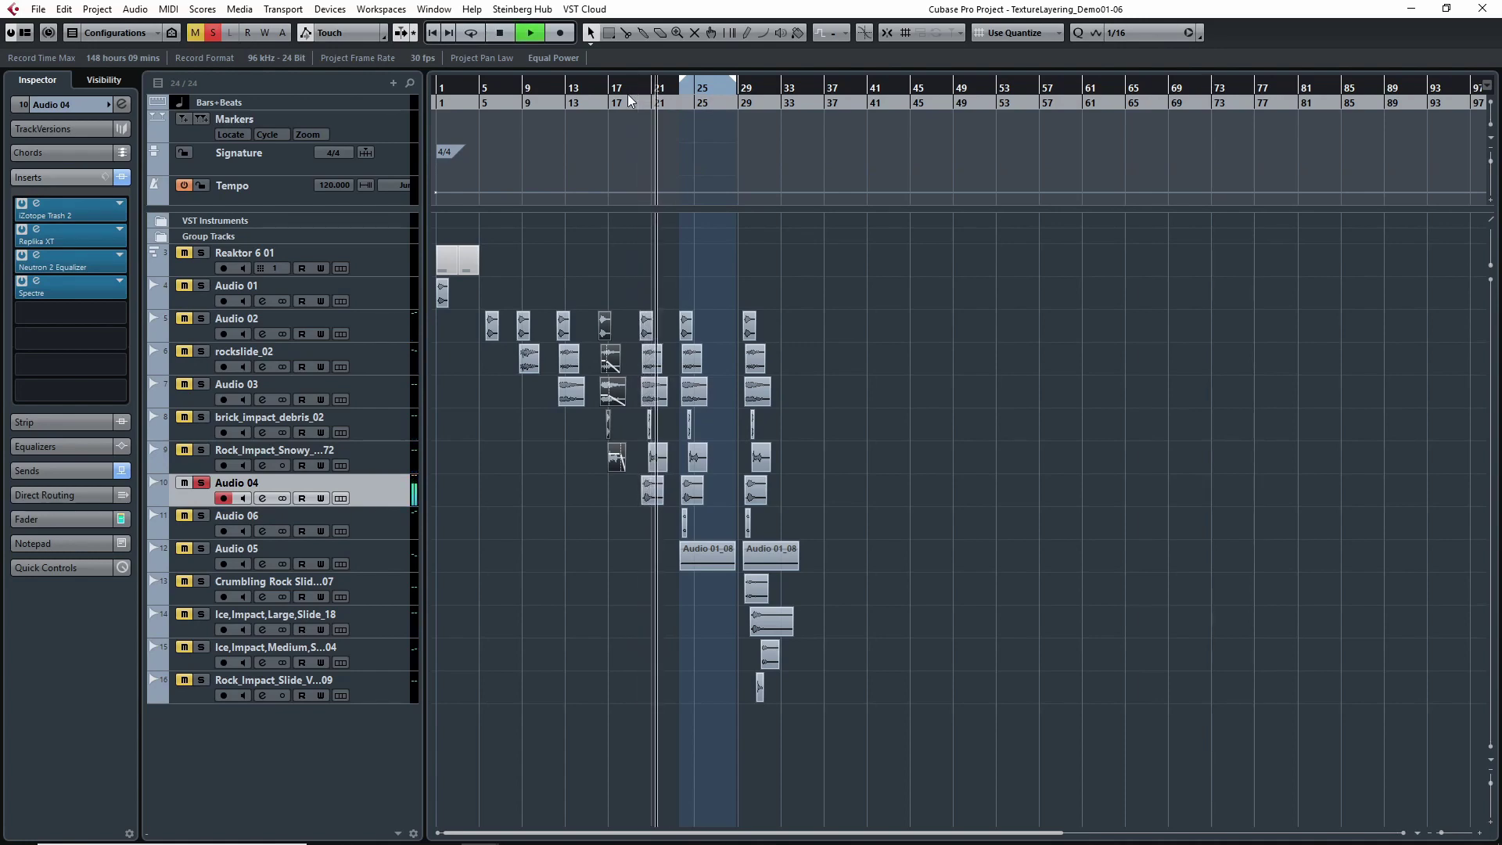
key("space")
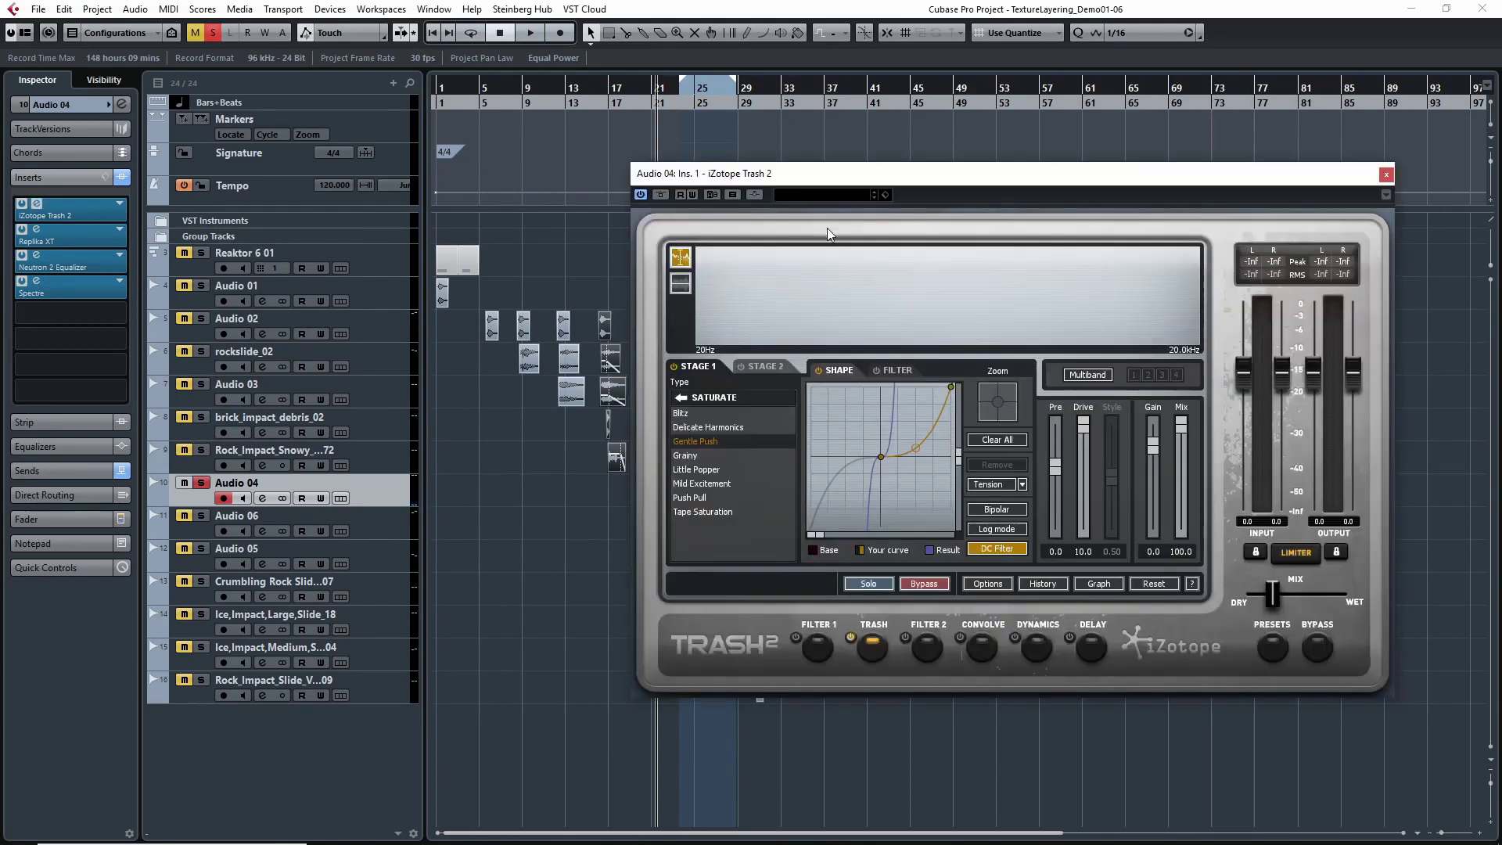
Examine Audio 04's insert effects in their plug-in windows: iZotope Trash 2, Replika XT, Neutron 2 Equalizer and Spectre.
left_click_drag(873, 175, 828, 169)
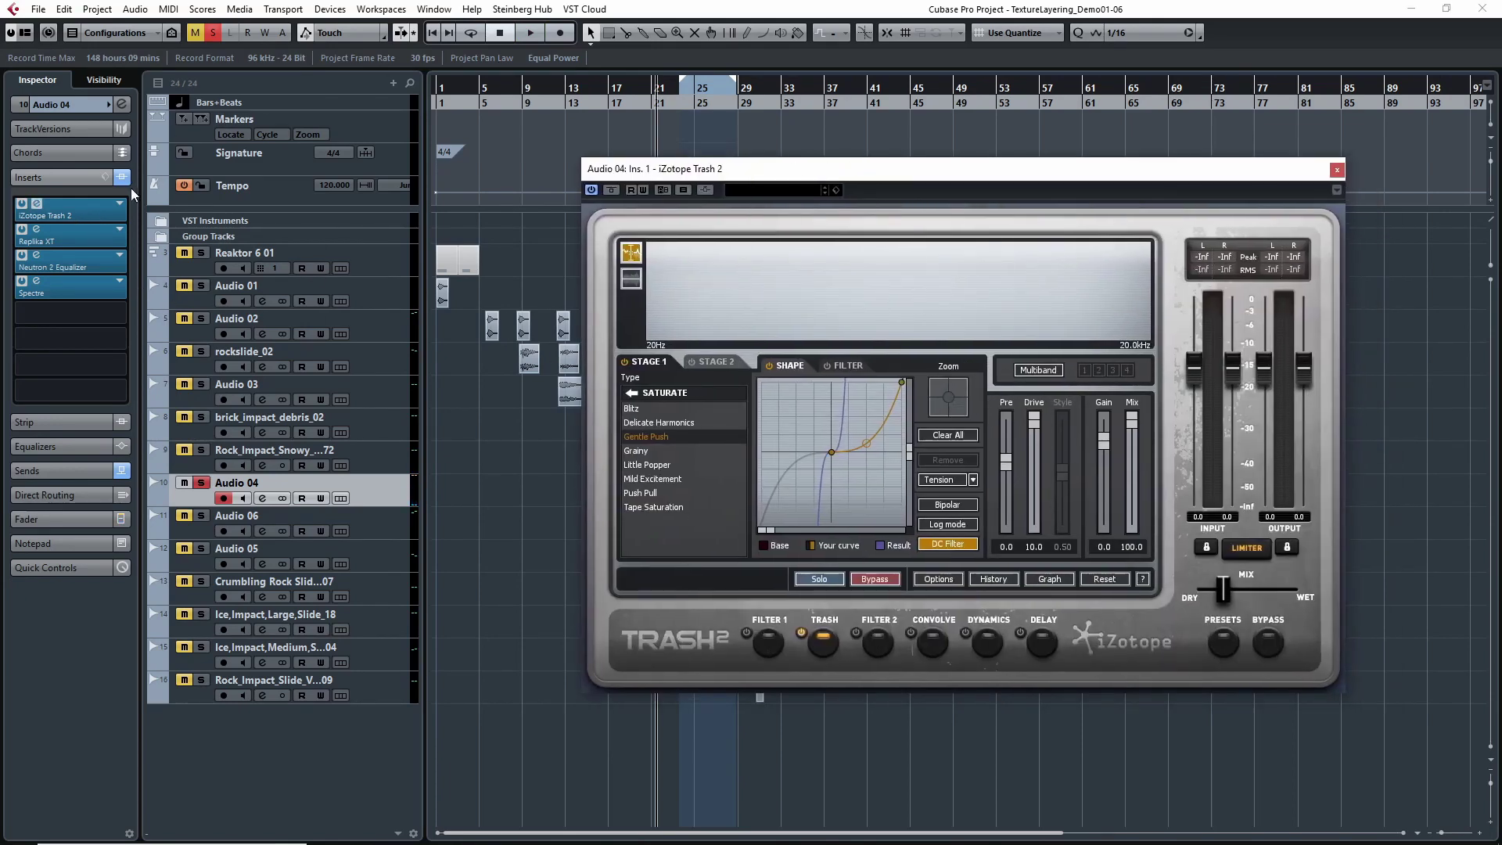
left_click(53, 231)
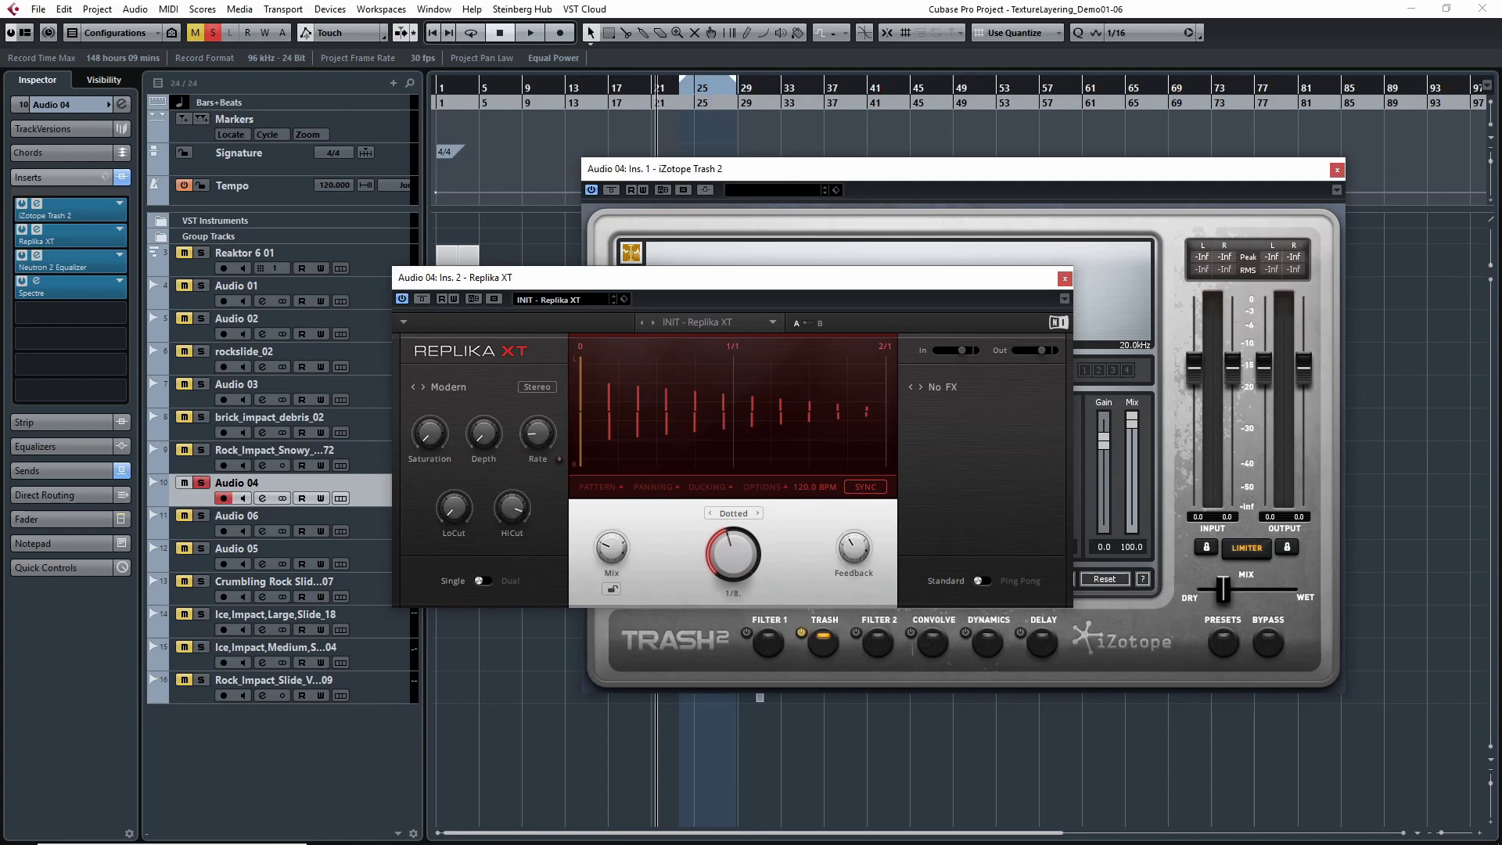
left_click(53, 258)
left_click_drag(782, 154, 561, 195)
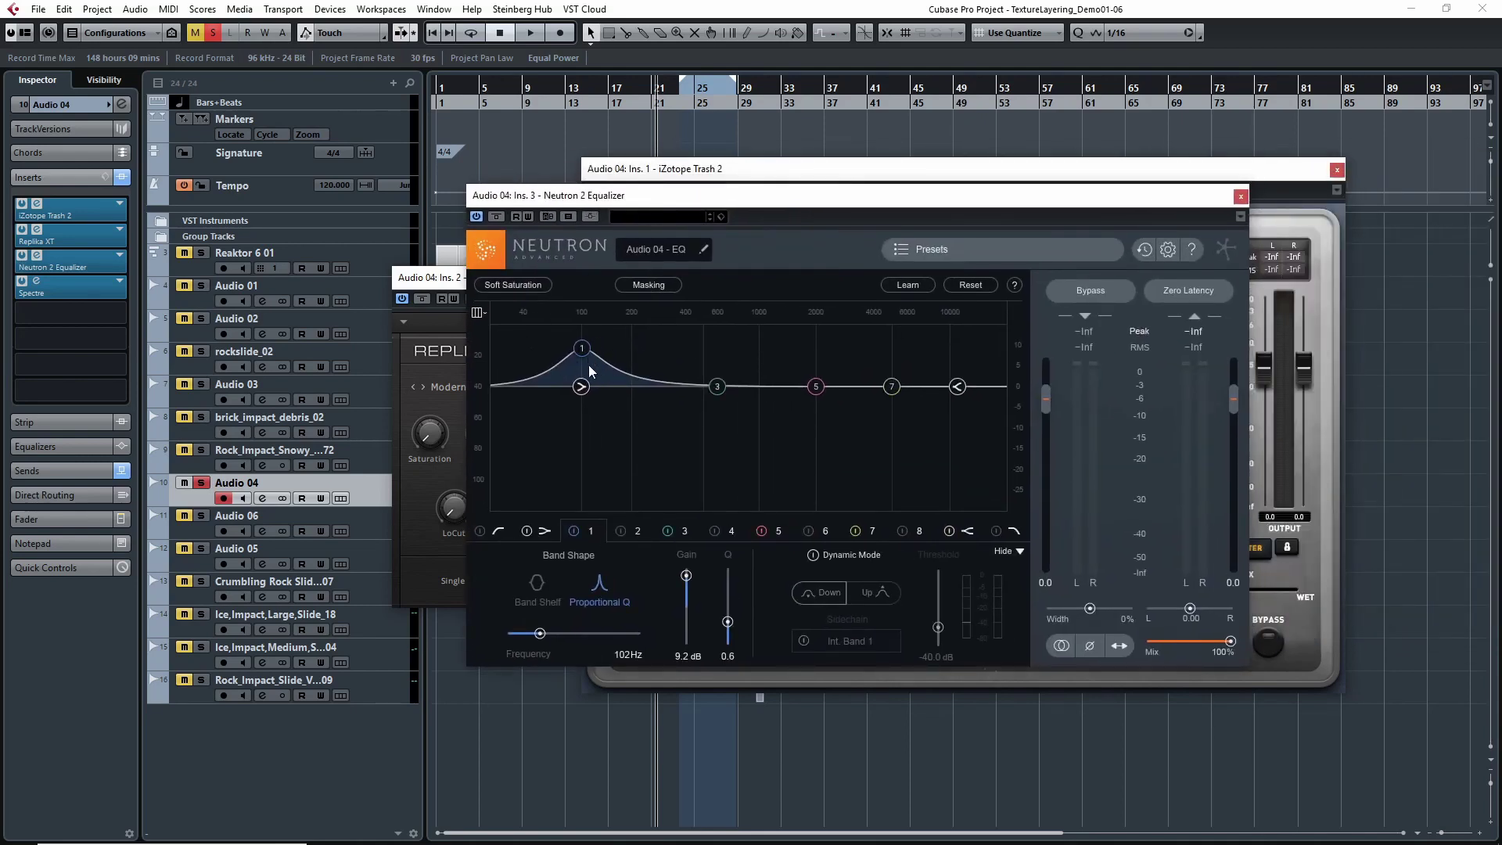
left_click(75, 286)
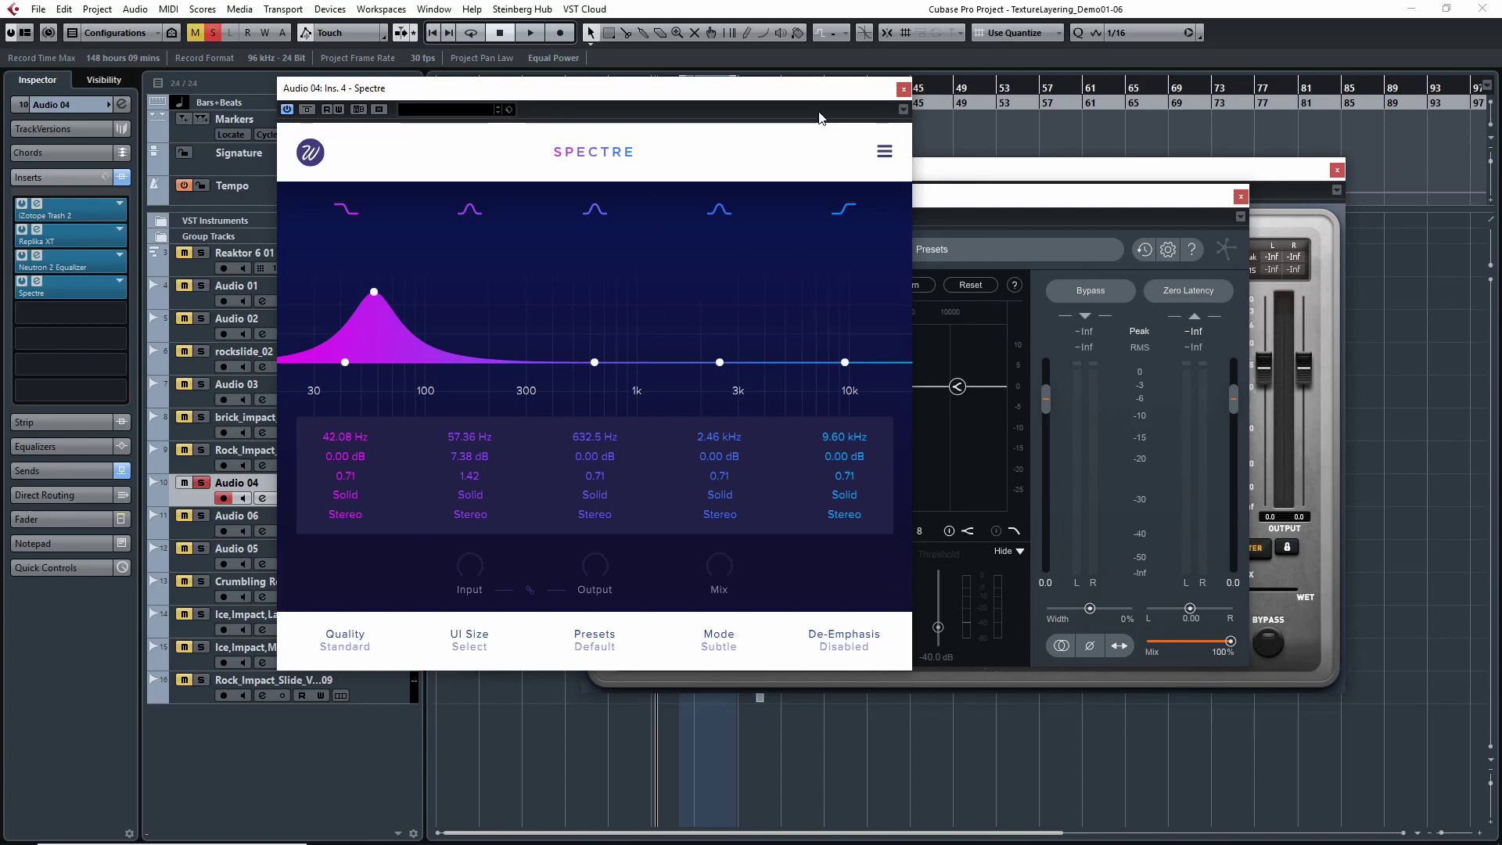
Close Audio 04's four insert effect windows and turn off the track's solo.
left_click(903, 89)
left_click(1239, 195)
left_click(1314, 202)
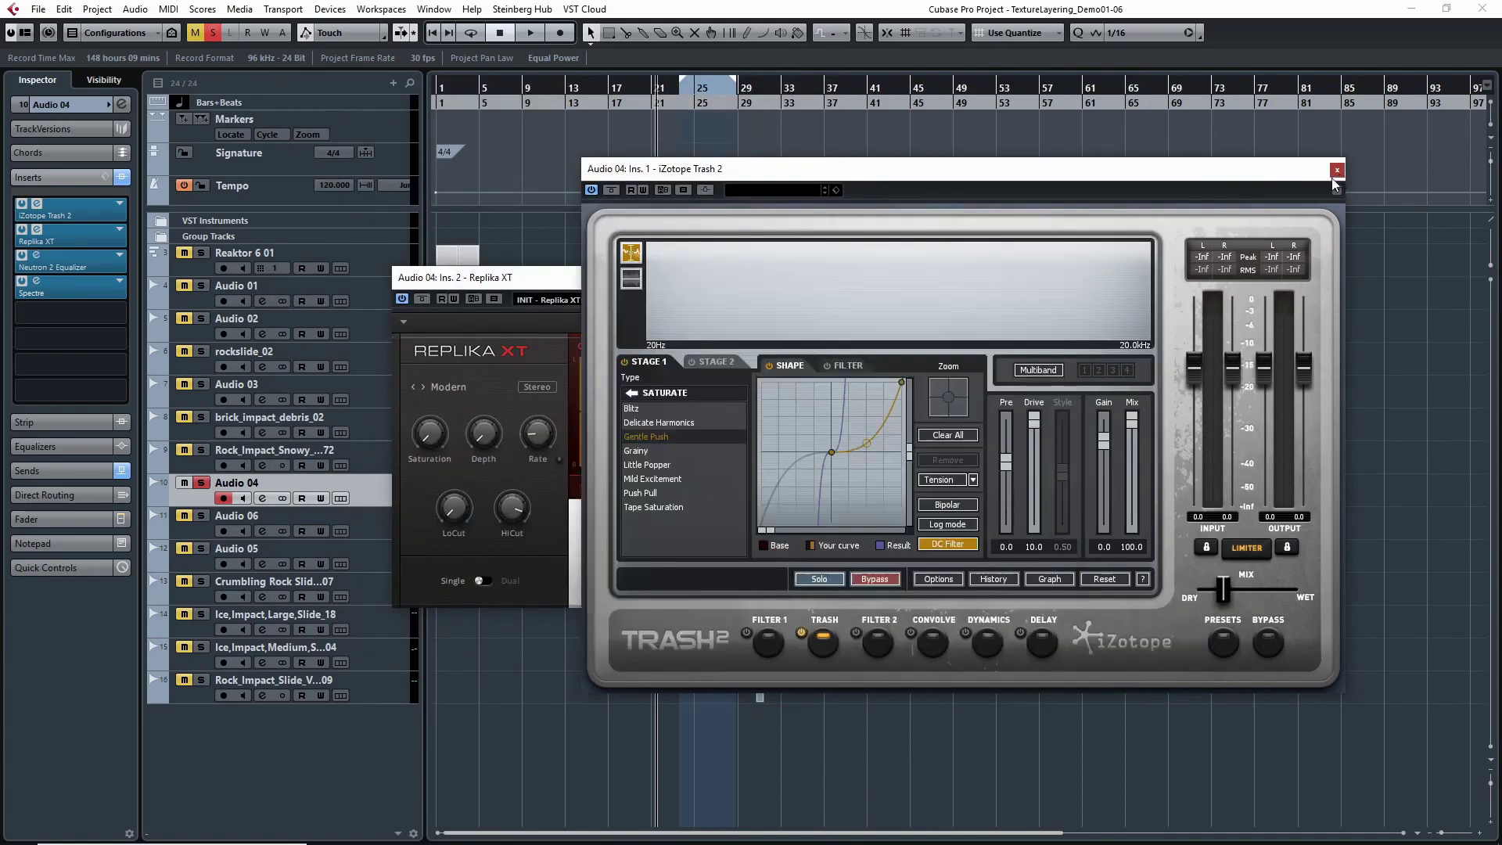
left_click(1337, 170)
left_click(1064, 278)
left_click(201, 483)
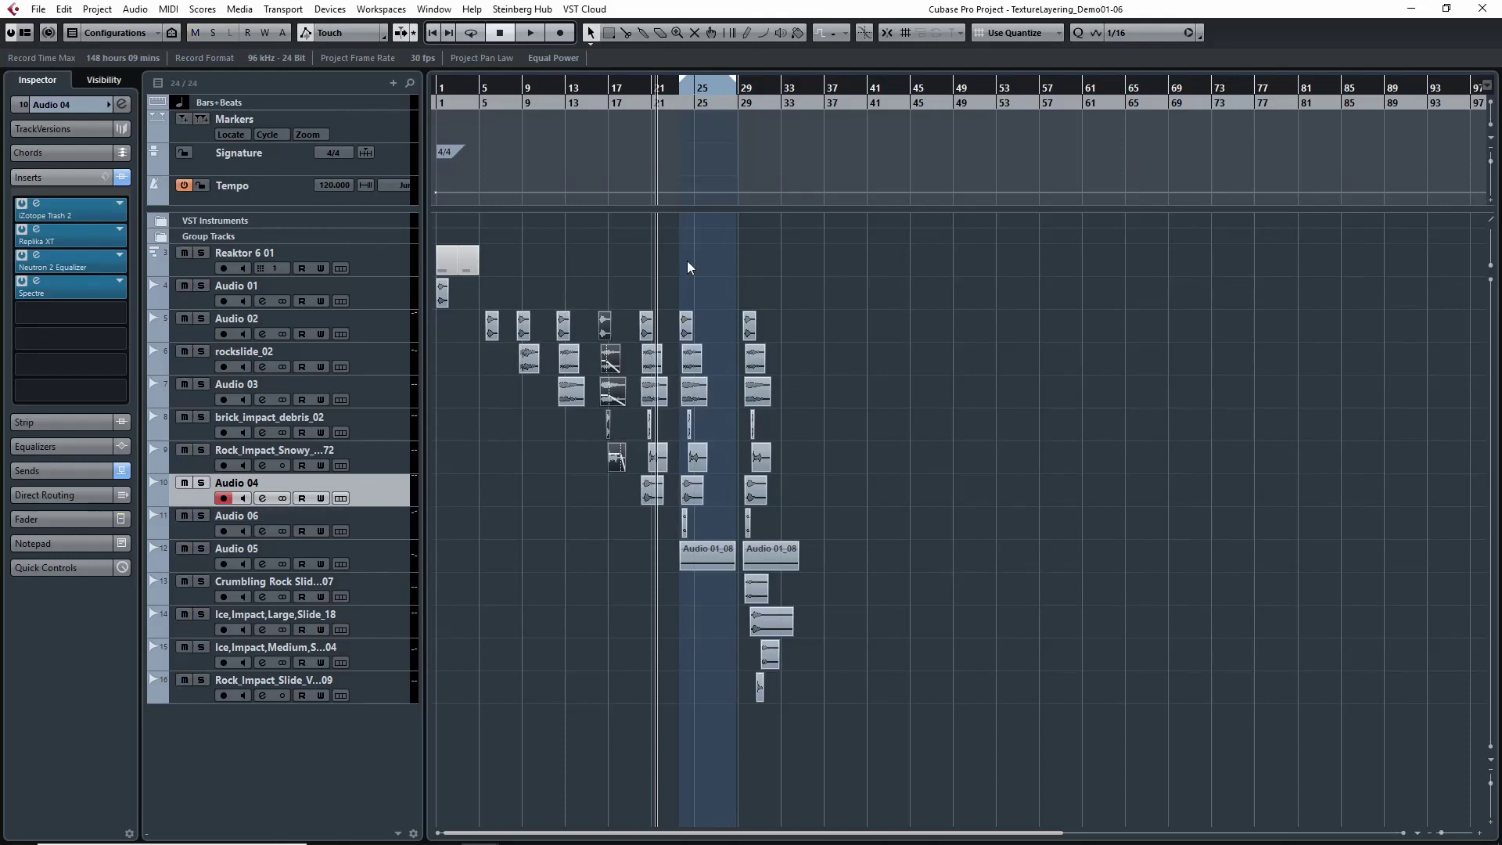
Play back the first Audio 02 clip on its own from about bar 5.
left_click_drag(636, 93, 627, 89)
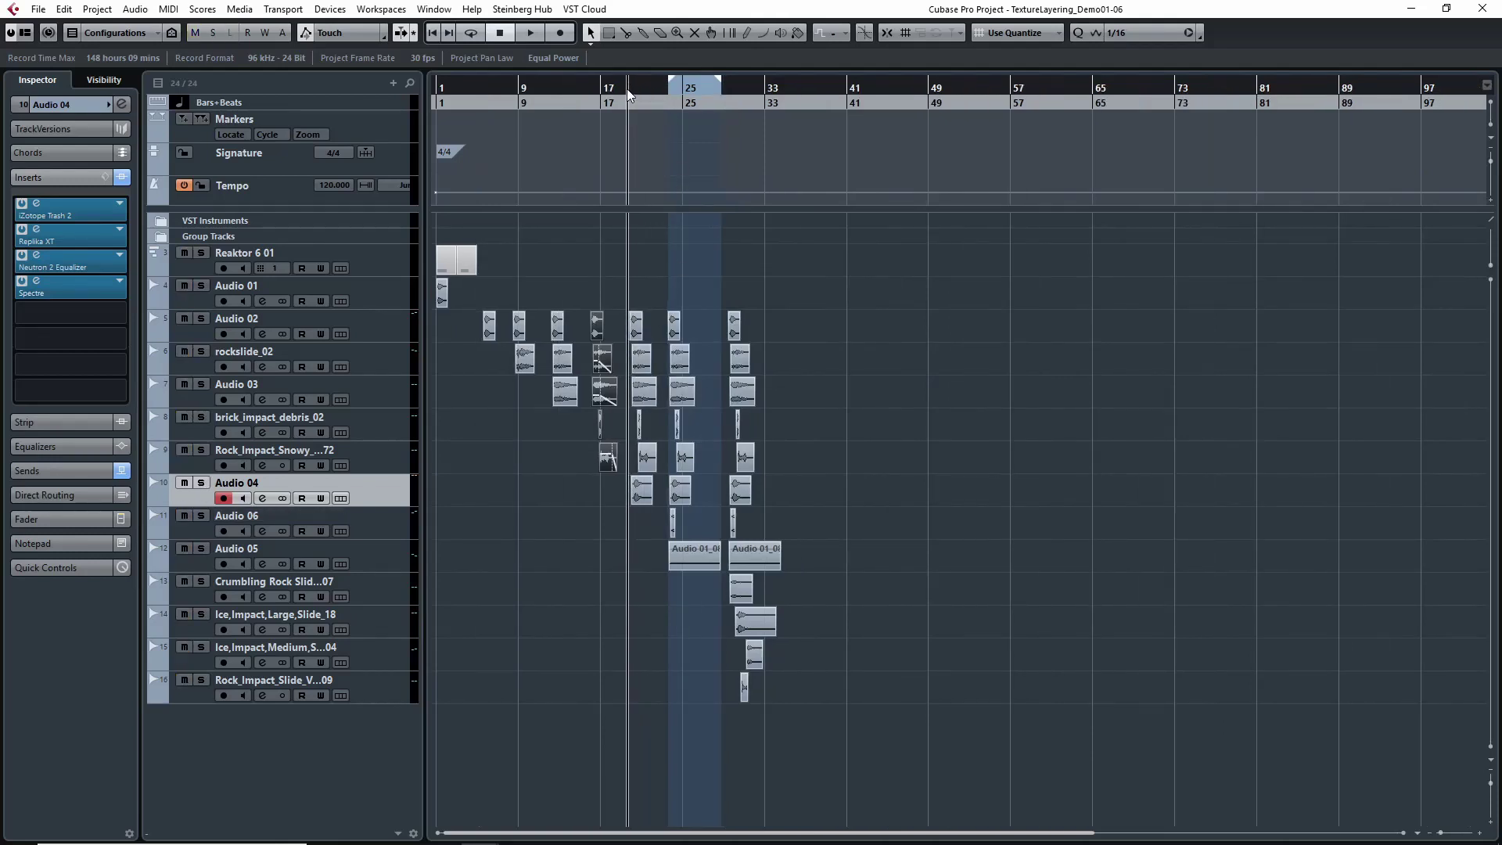
left_click(490, 87)
mouse_move(490, 88)
left_mouse_down()
mouse_move(591, 107)
mouse_move(465, 87)
mouse_move(480, 87)
left_mouse_up()
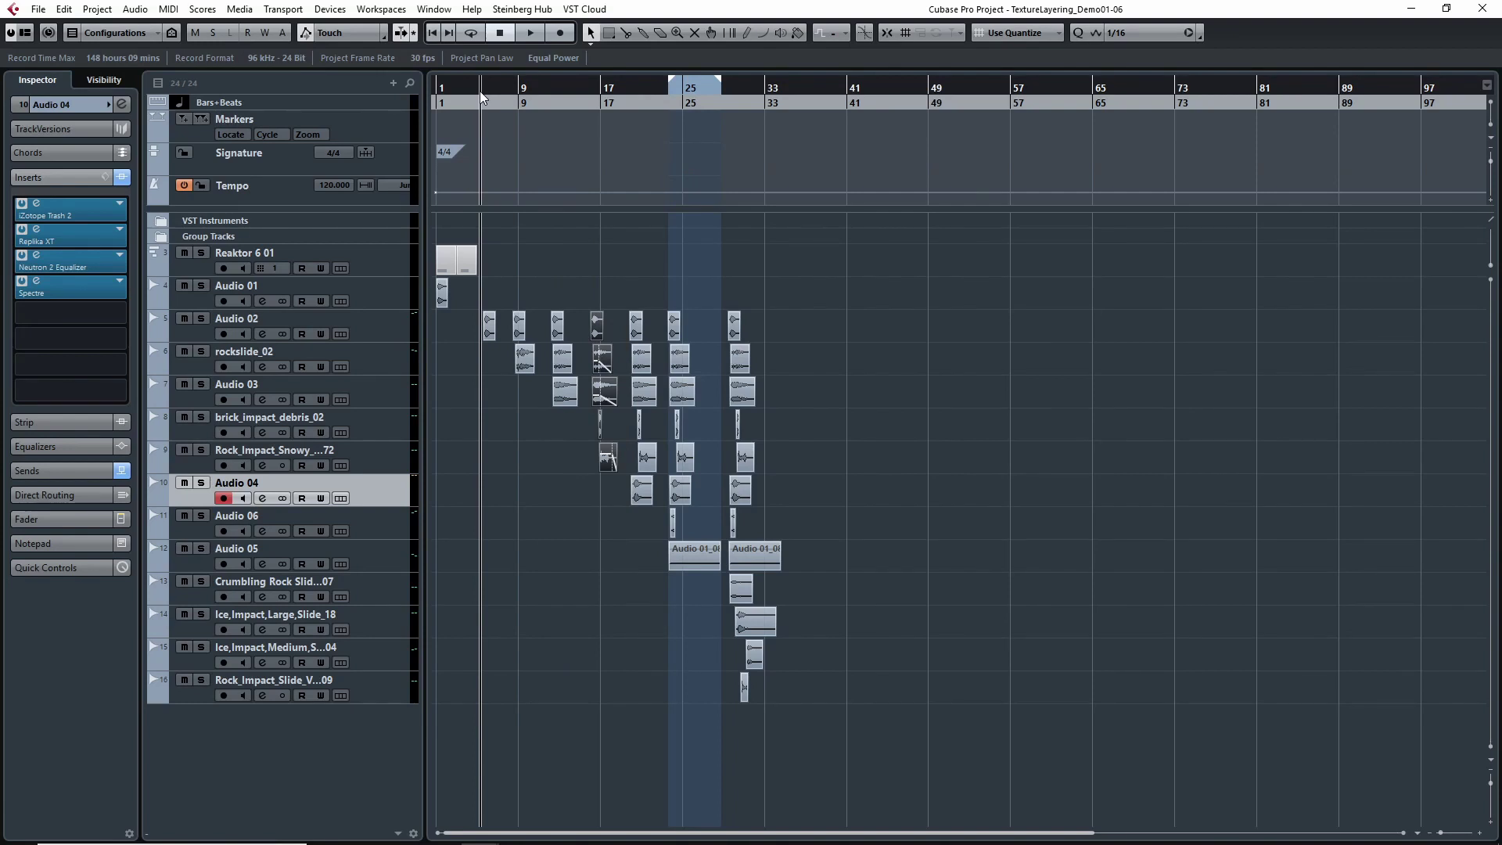
key("space")
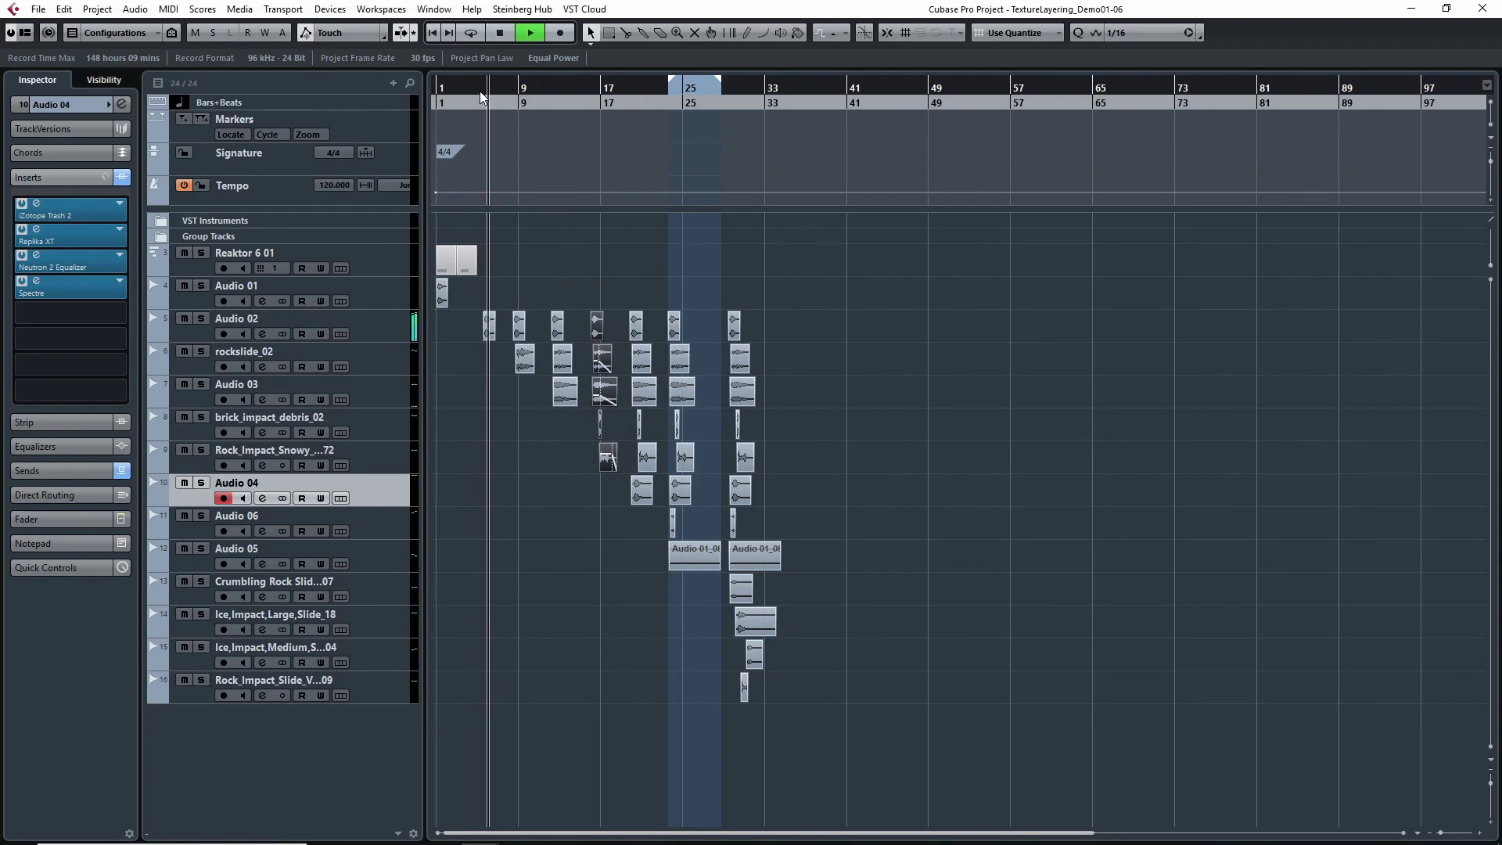
key("space")
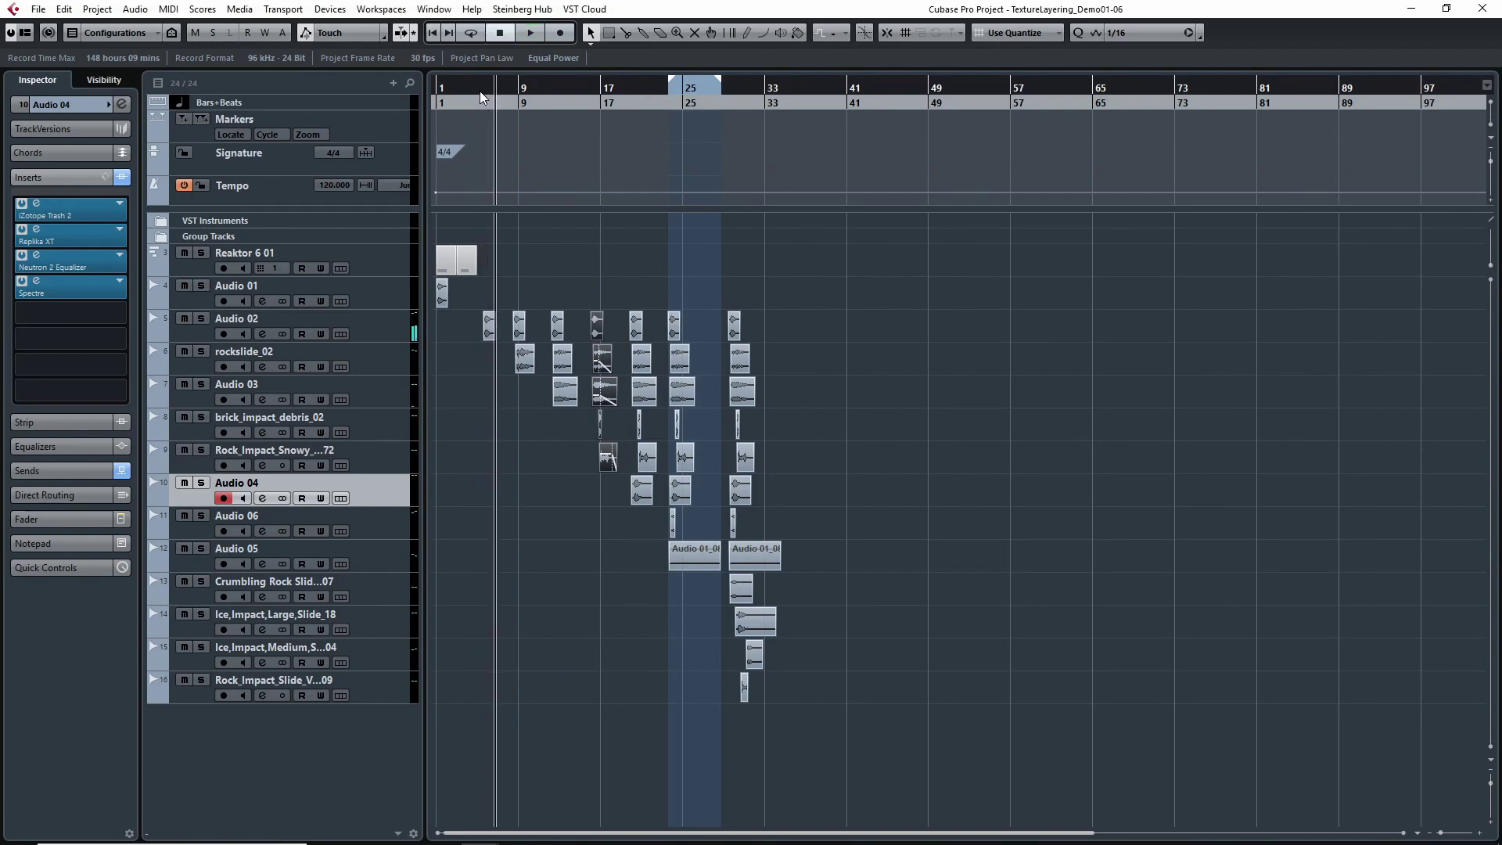
Play back the stack that adds the Audio 06 and Audio 05 layers, starting from about bar 23.
left_click_drag(659, 87, 664, 100)
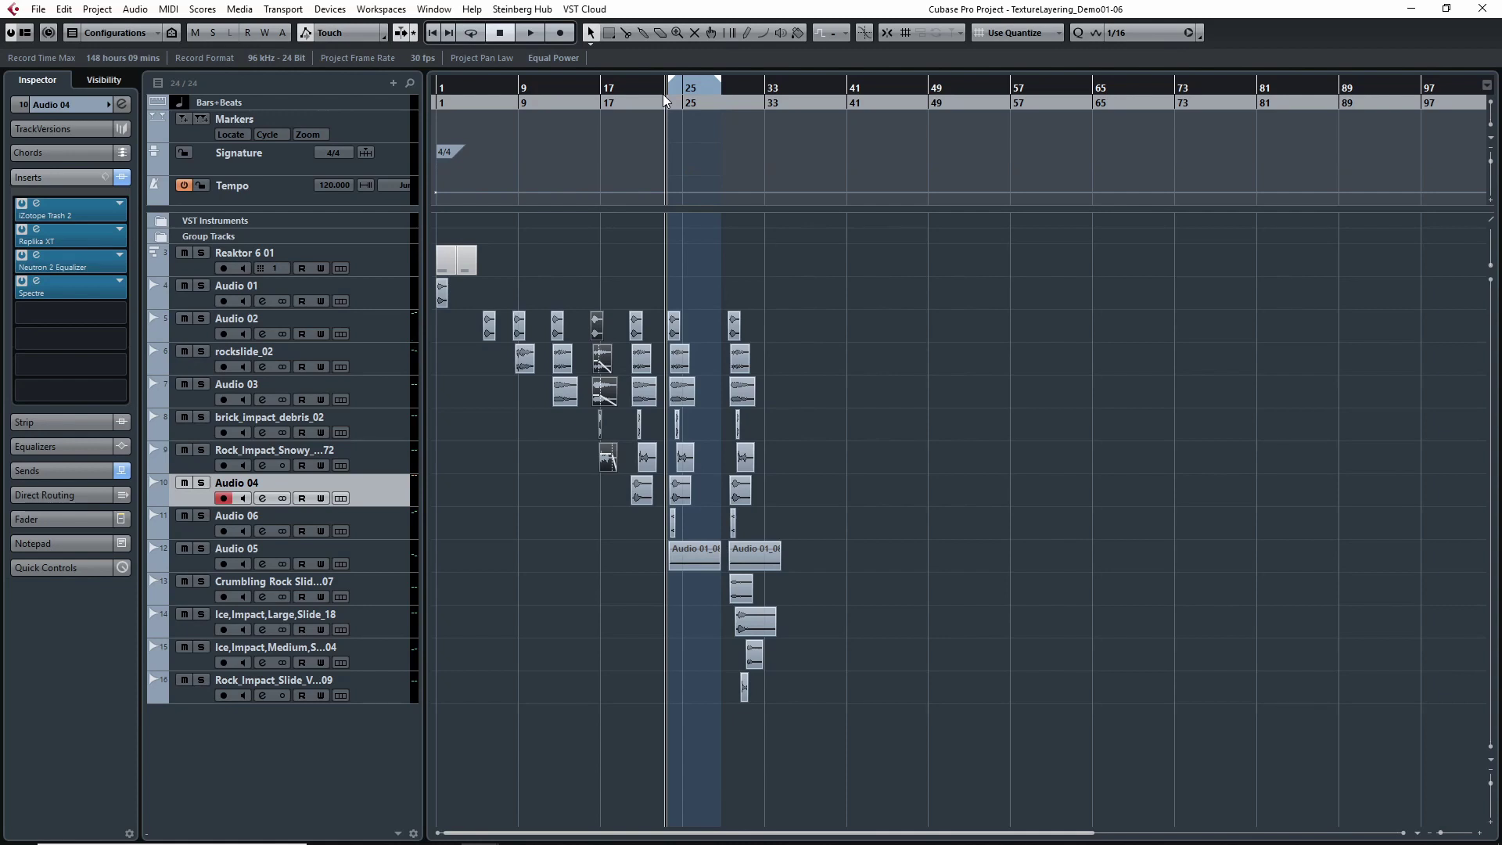
key("space")
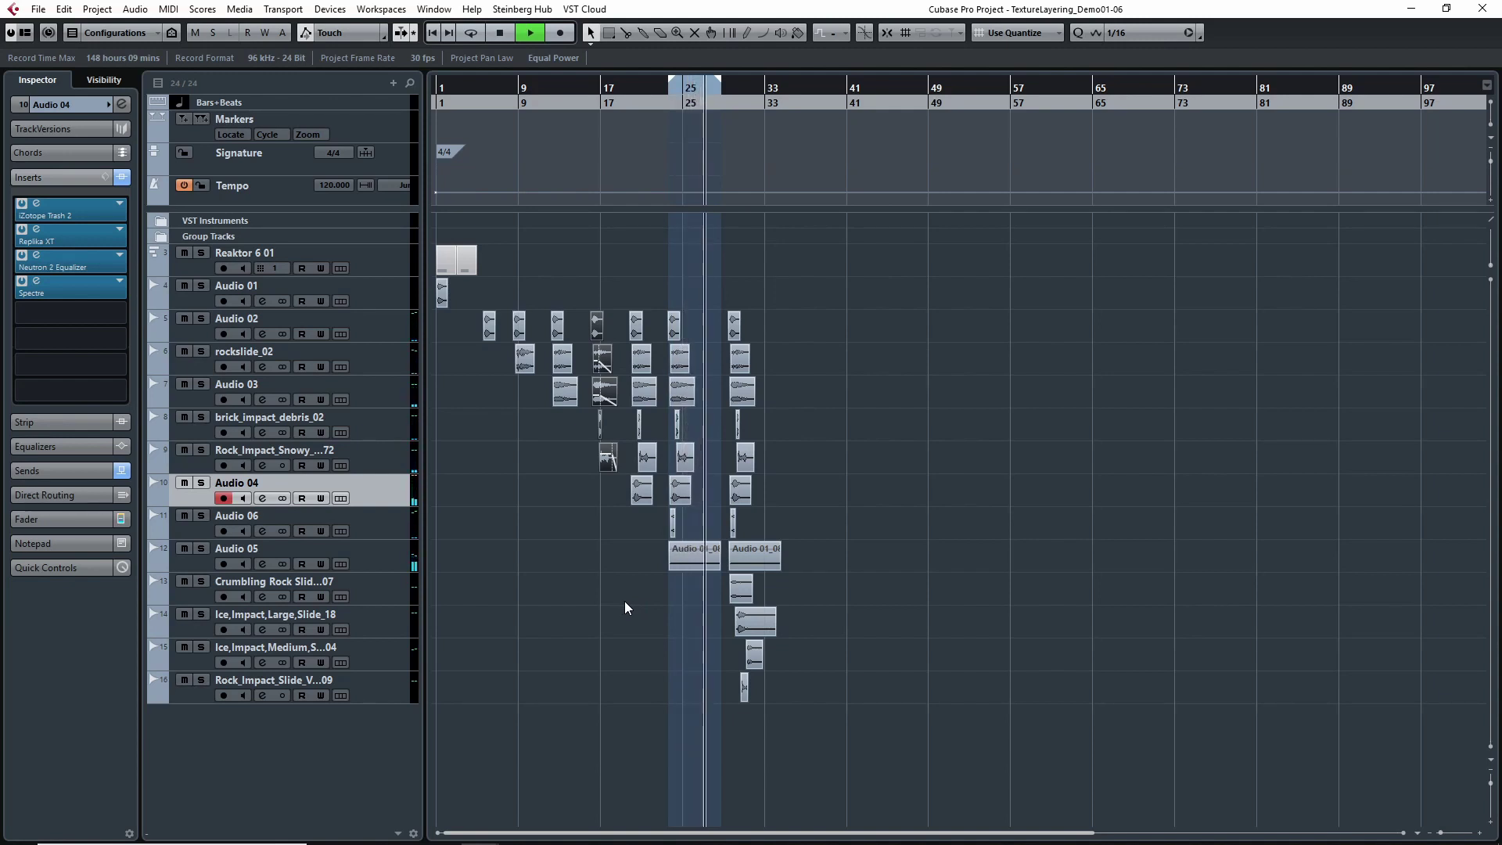
key("space")
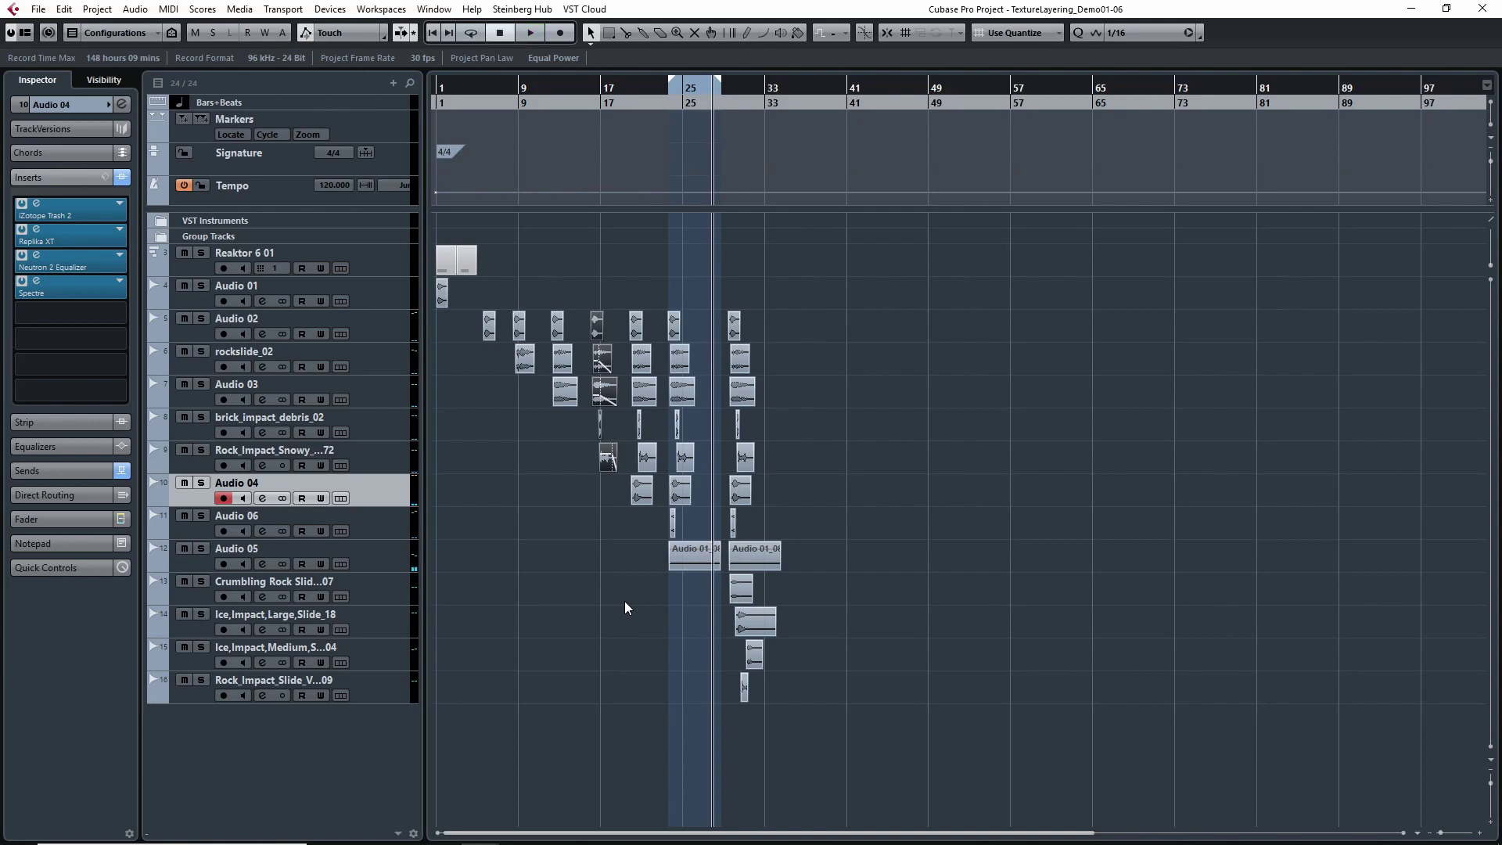
Select the first Audio 05 clip, audition it with its track soloed from about bar 23, and turn the solo off.
left_click_drag(675, 584, 693, 567)
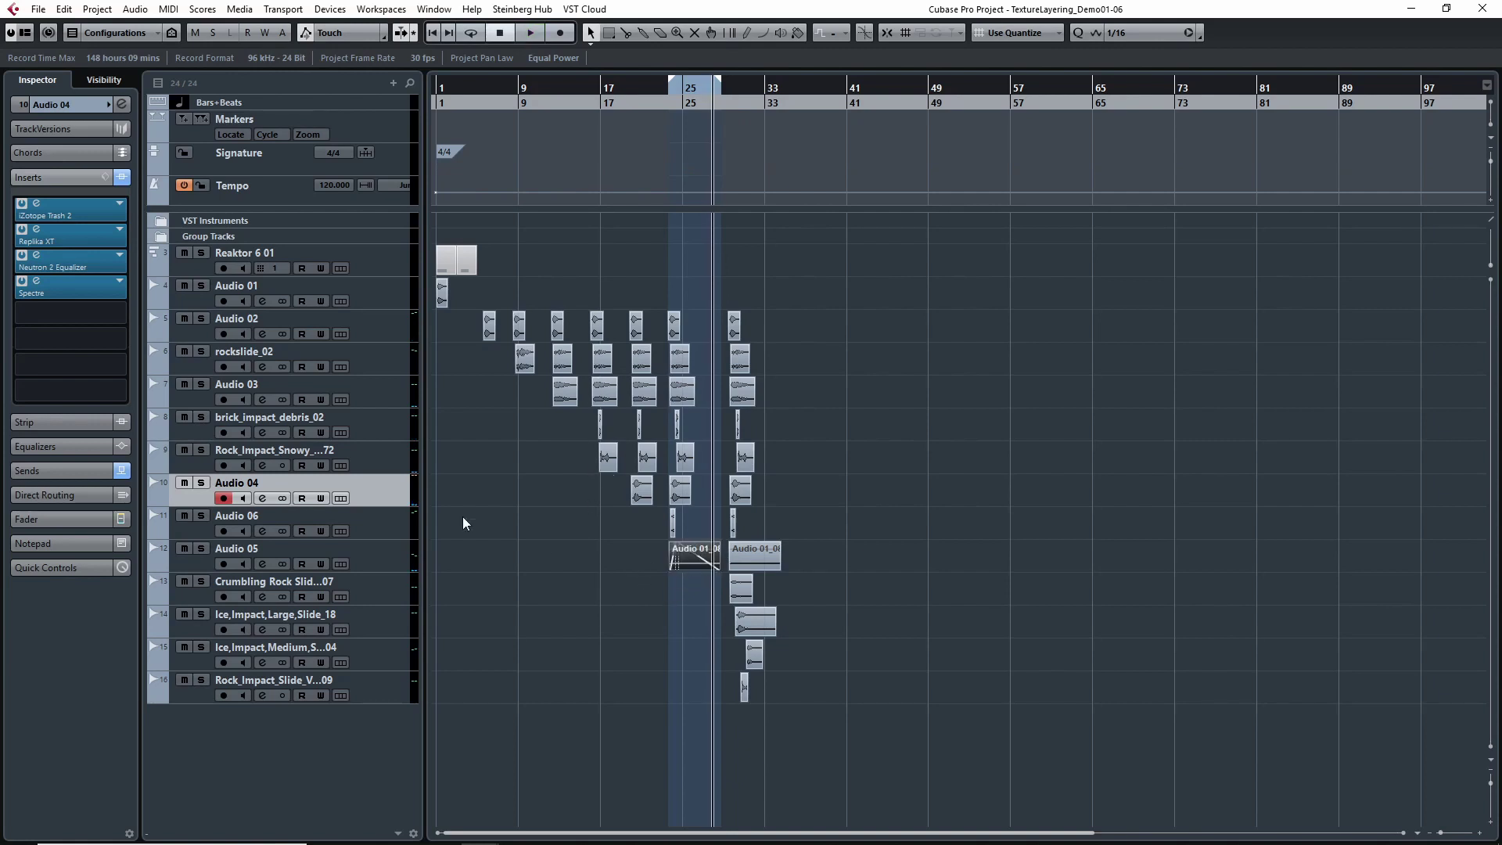
left_click(200, 551)
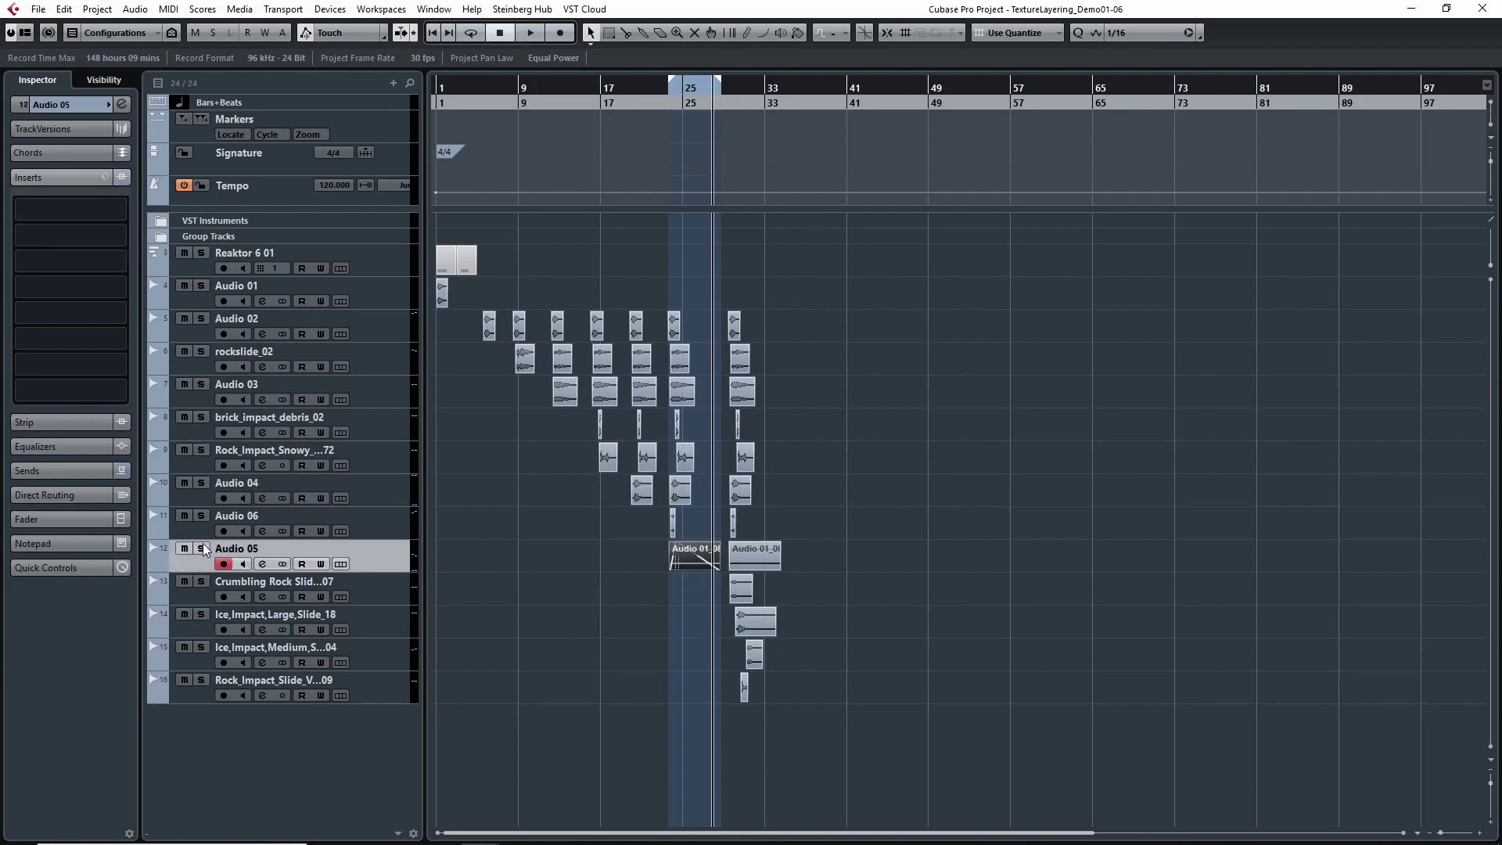
left_click(669, 79)
key("space")
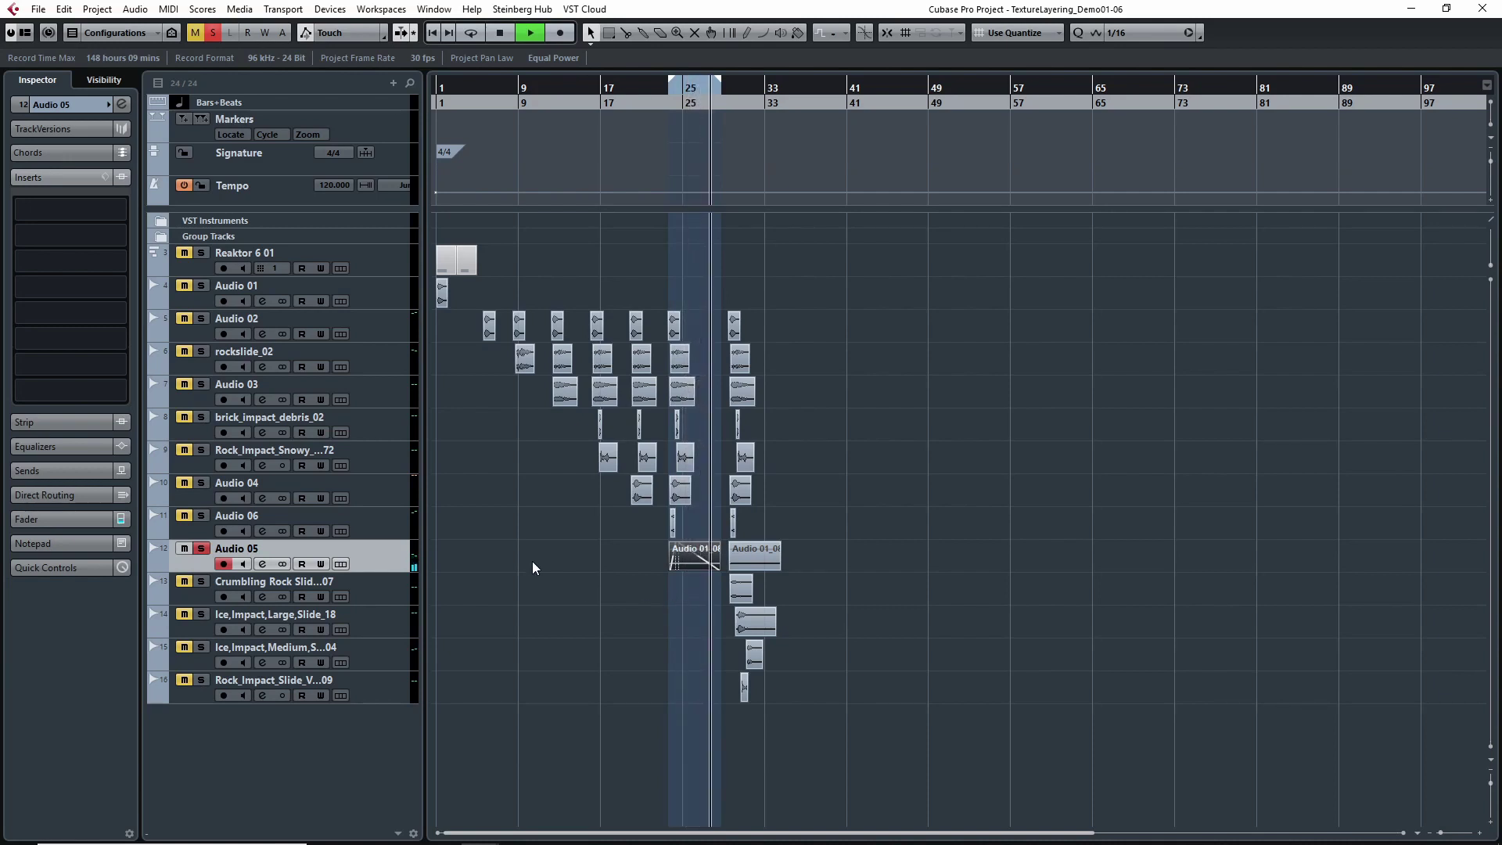
key("space")
left_click(202, 548)
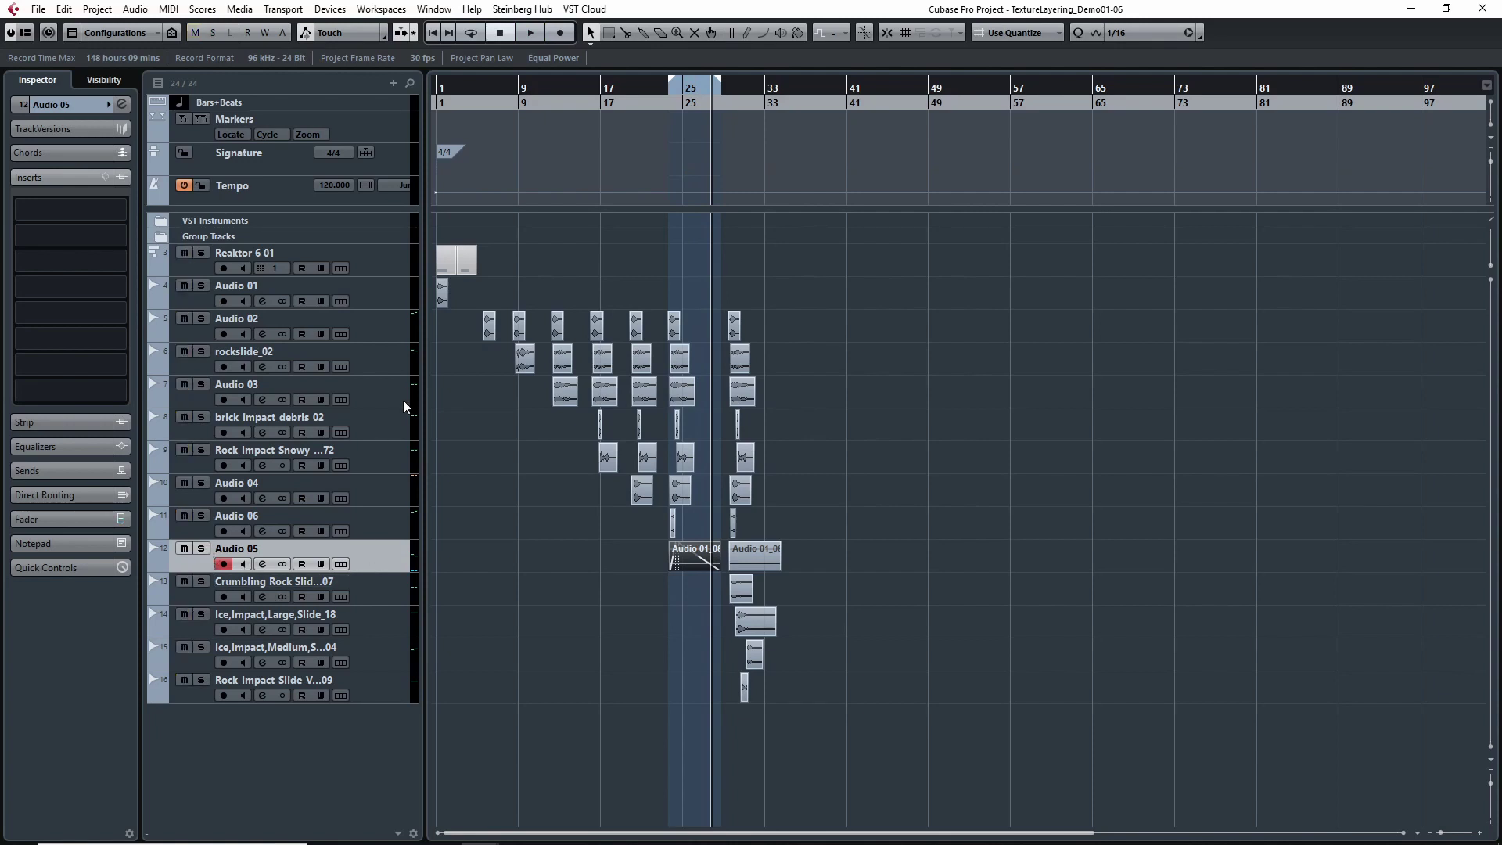
Audition the bar 24 stack with the Audio 05 track muted, and unmute the track.
left_click(664, 90)
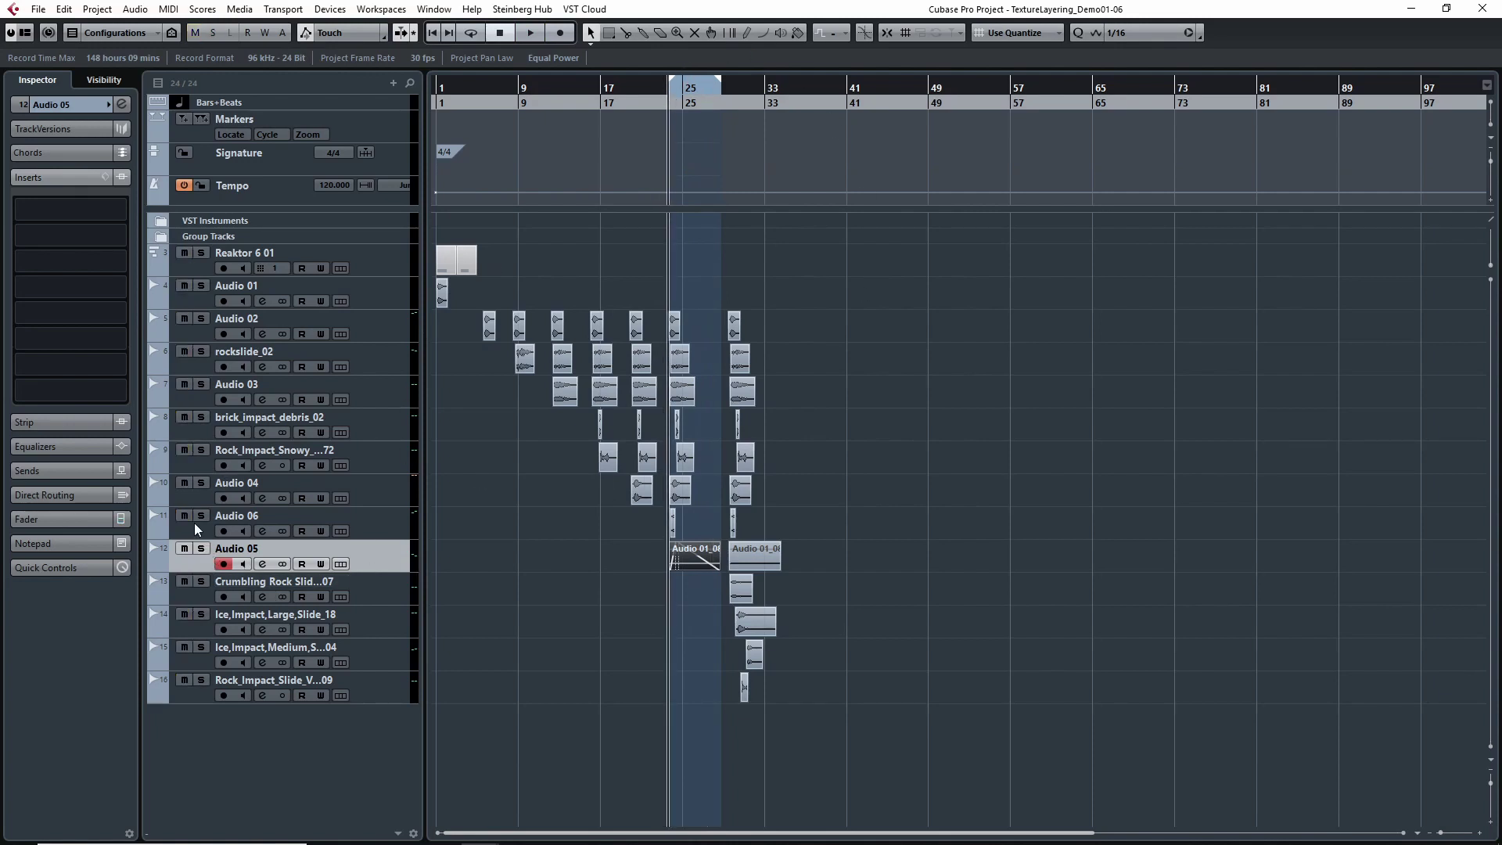
left_click(185, 548)
key("space")
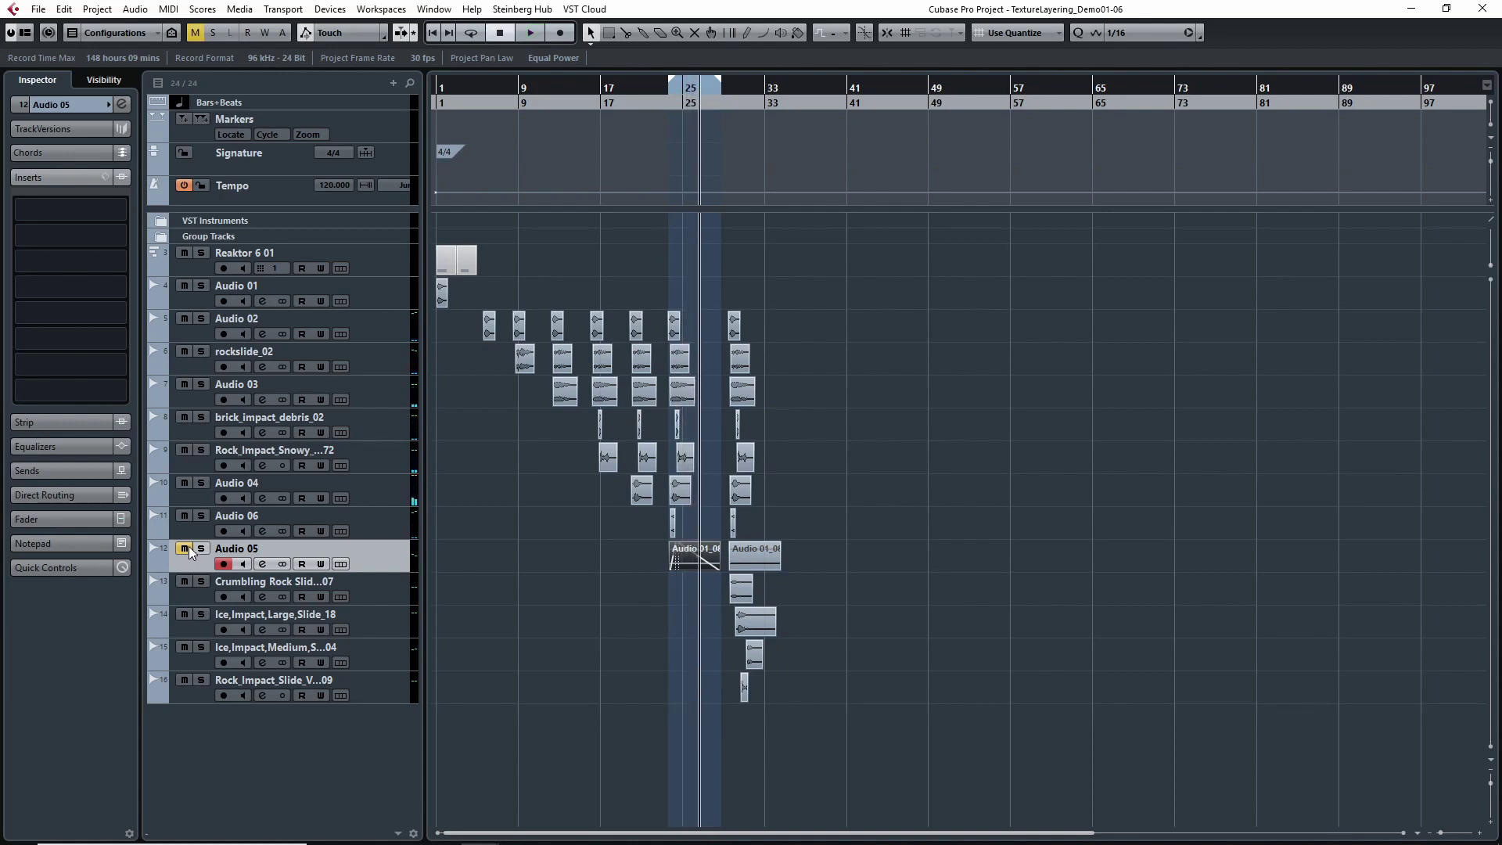
left_click(188, 547)
Play back the bar 24 stack with the Audio 05 layer included for comparison.
left_click(663, 92)
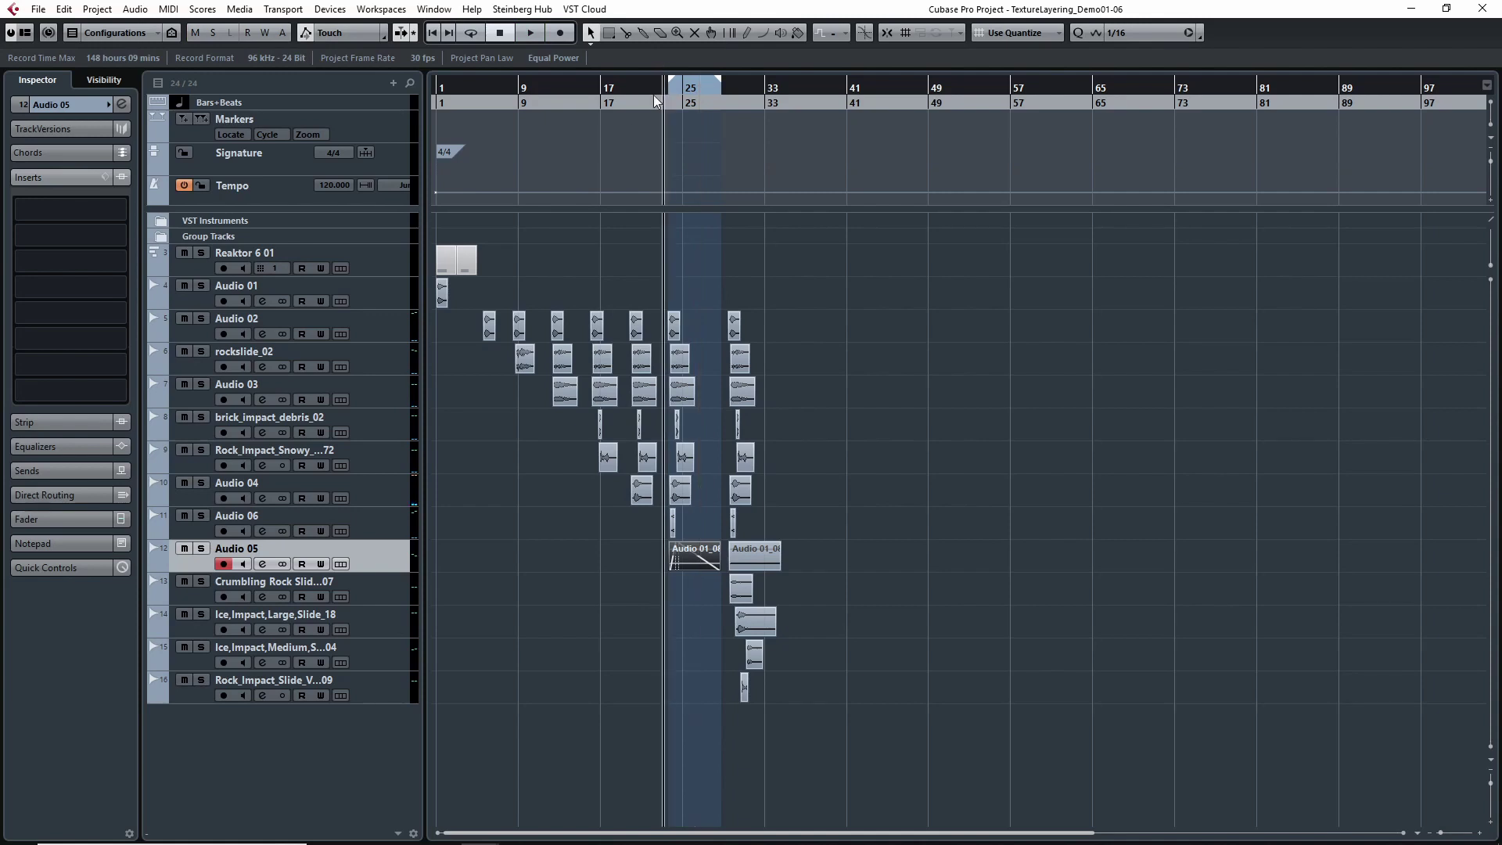
key("space")
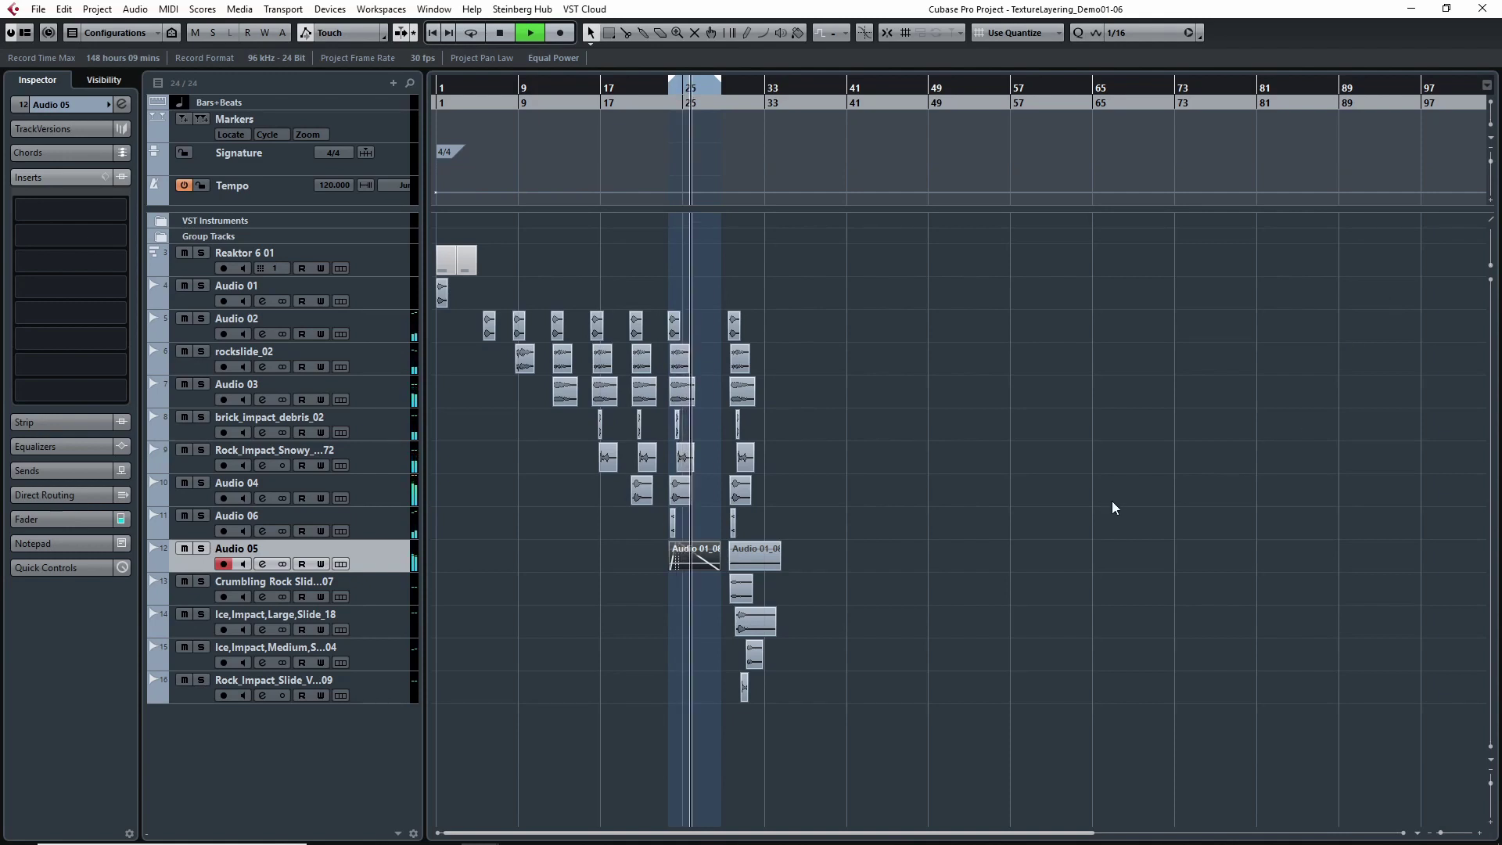
left_click(500, 33)
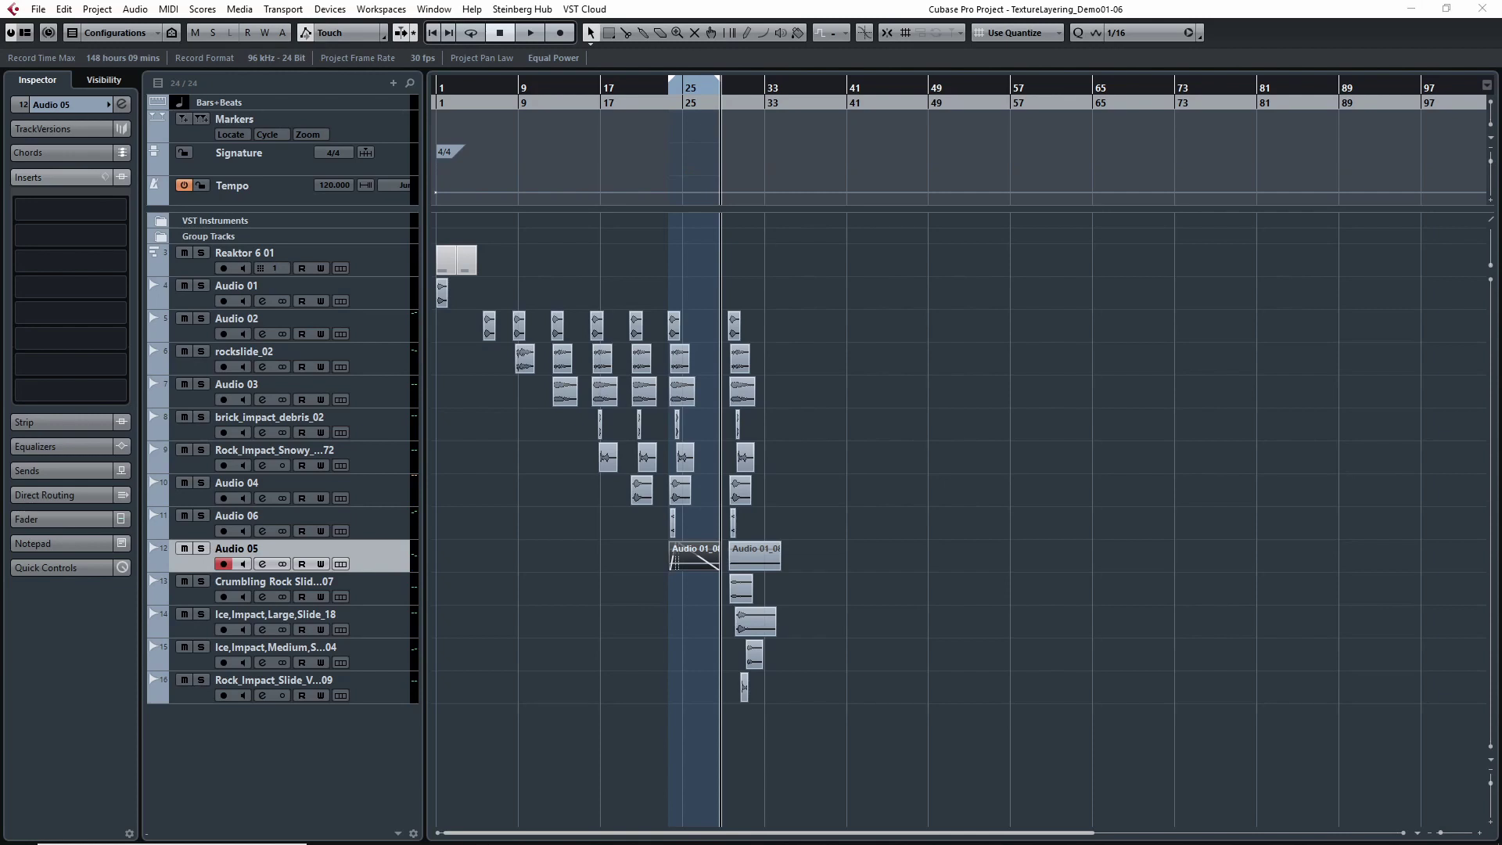
Bring the Reaktor 6 instrument window into view to examine the Lost Locator patch, and move it back out of the way.
left_click_drag(1501, 208, 582, 193)
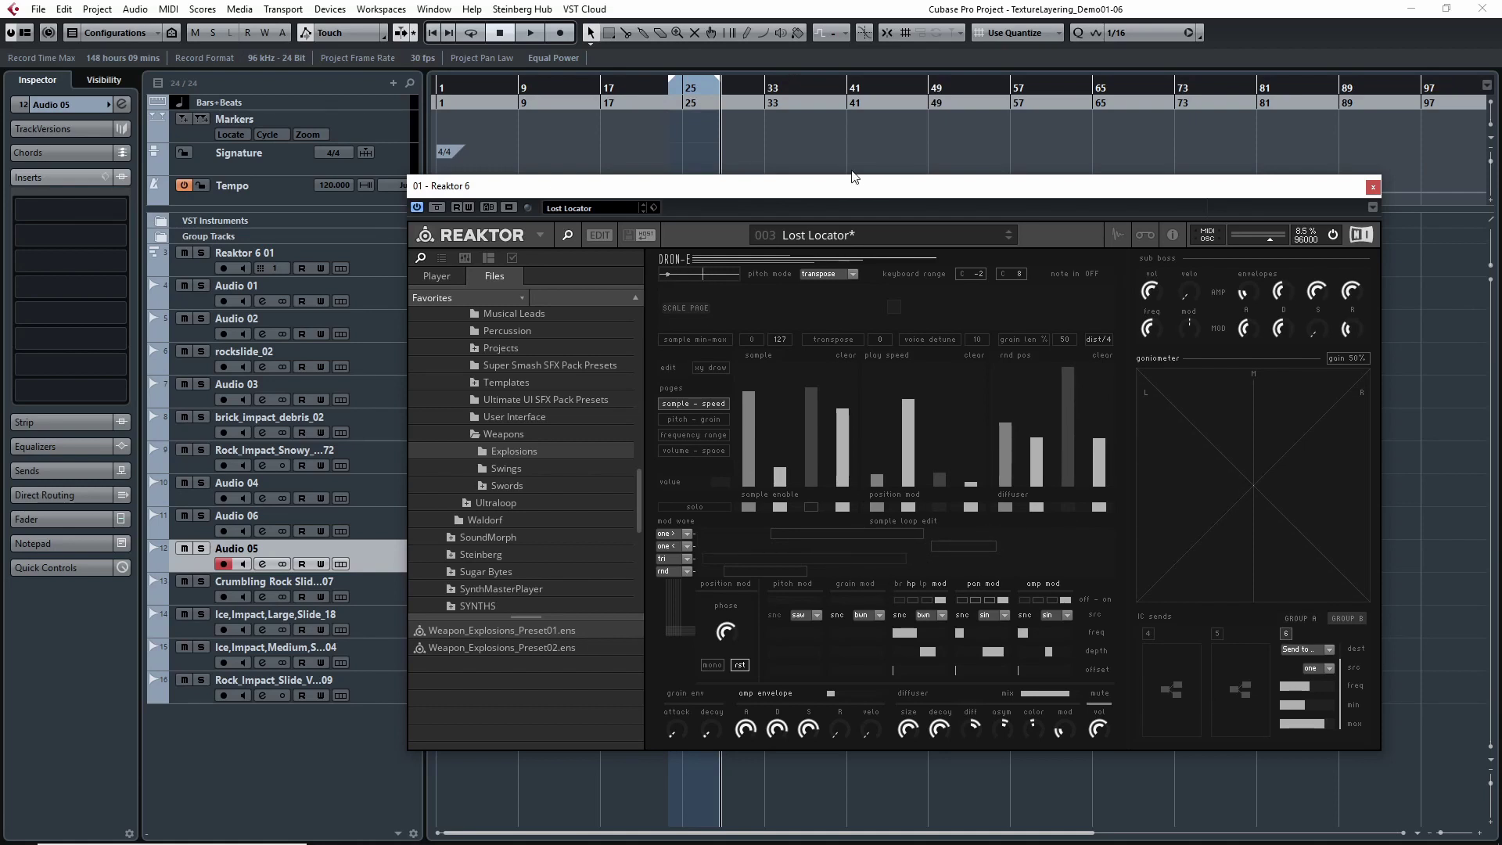
left_click_drag(831, 190, 1501, 164)
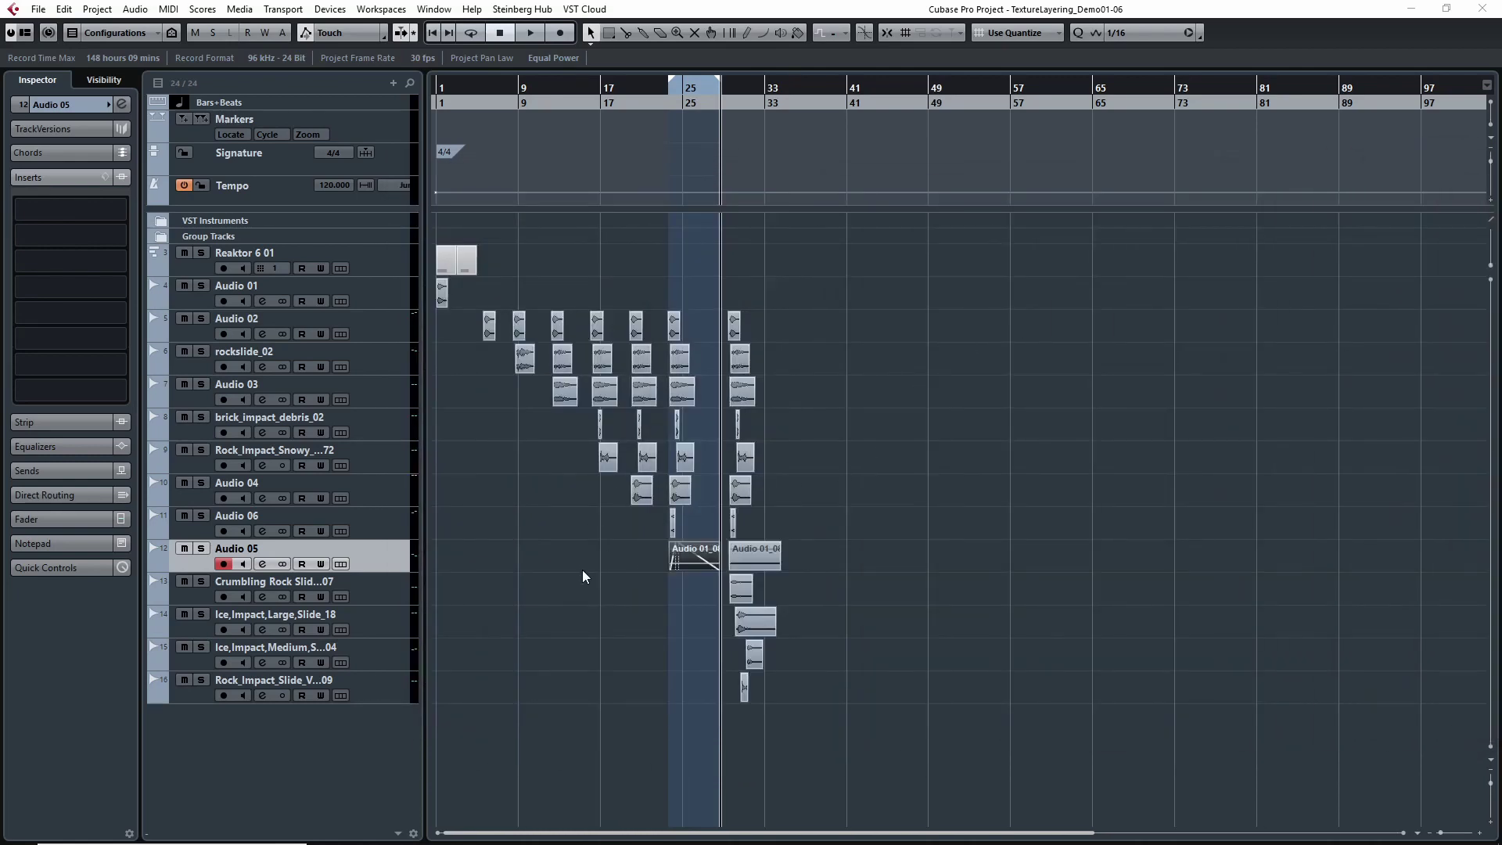
Place the playhead just before the last stack at about bar 29 and select the Crumbling Rock and Ice_Impact_Large_Slide_18 tracks in turn.
mouse_move(723, 83)
left_mouse_down()
mouse_move(742, 91)
mouse_move(729, 89)
left_mouse_up()
left_click(194, 597)
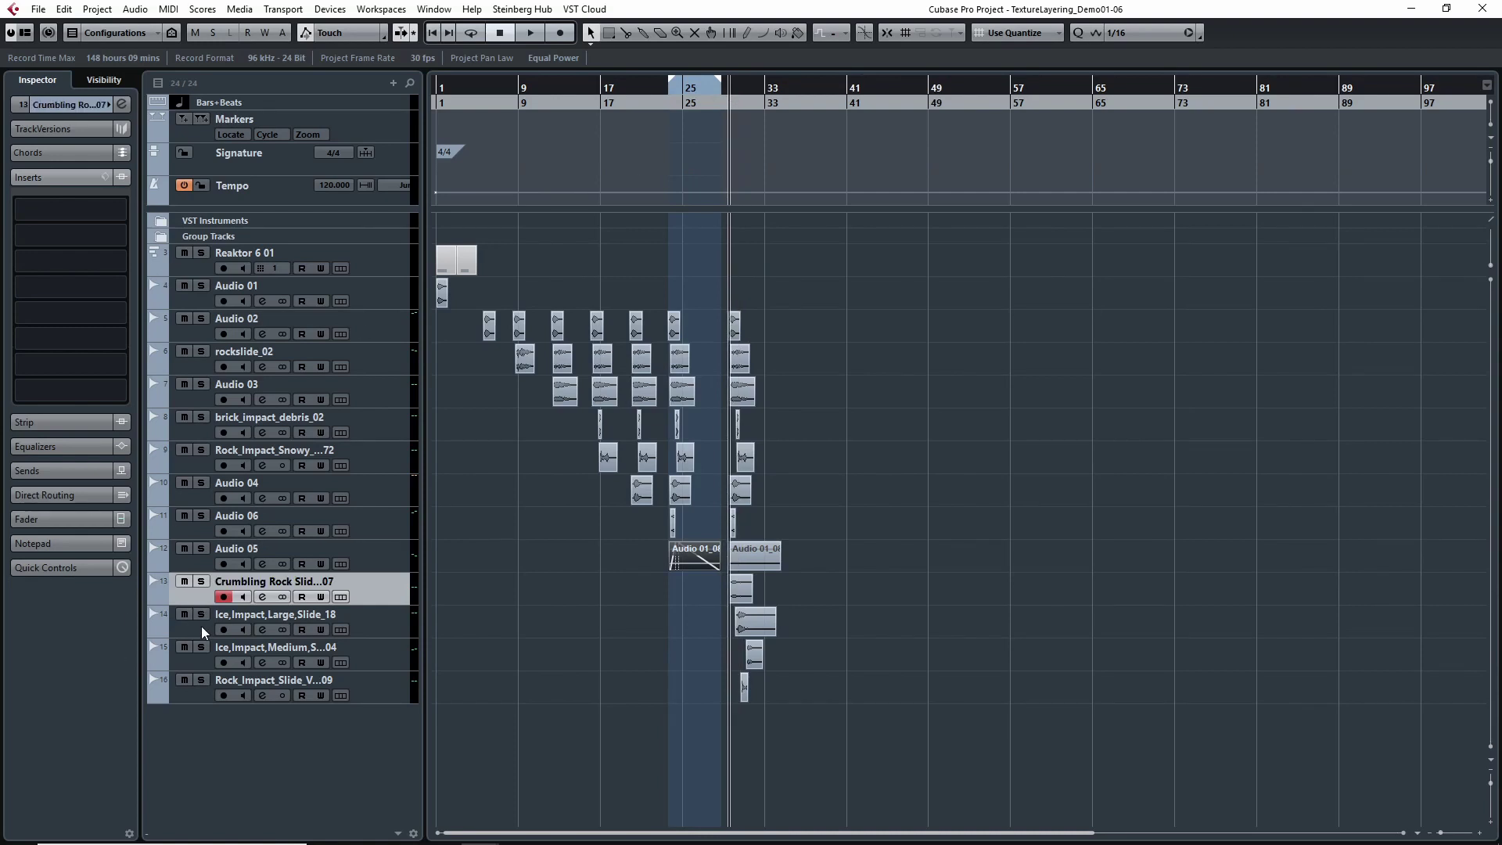
left_click(199, 626)
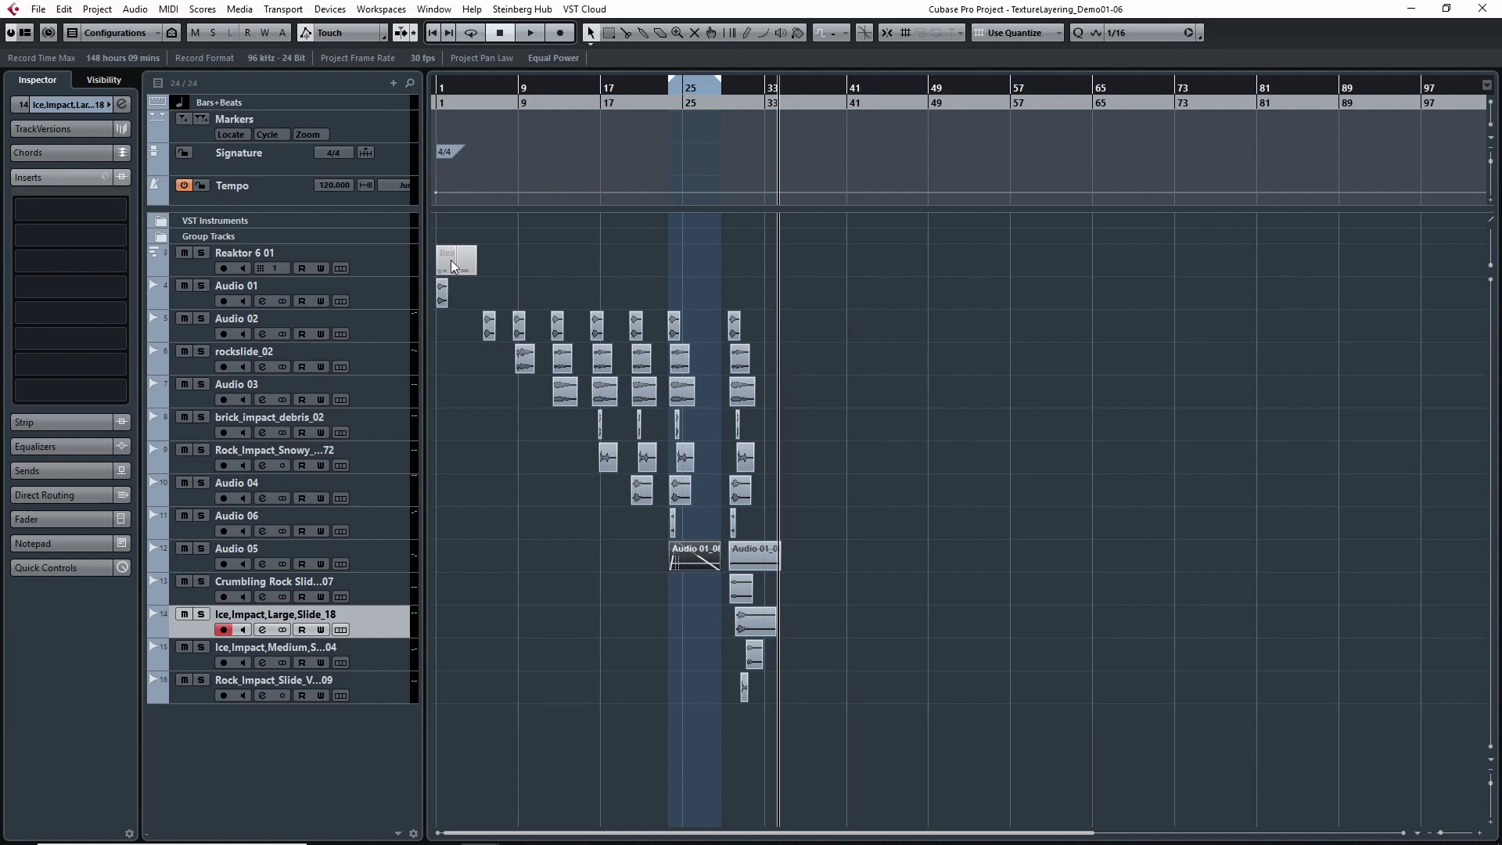
Replay the original Audio 02 impact from about bar 5 and place the playhead at the second stack, just before bar 9.
left_click(482, 86)
key("space")
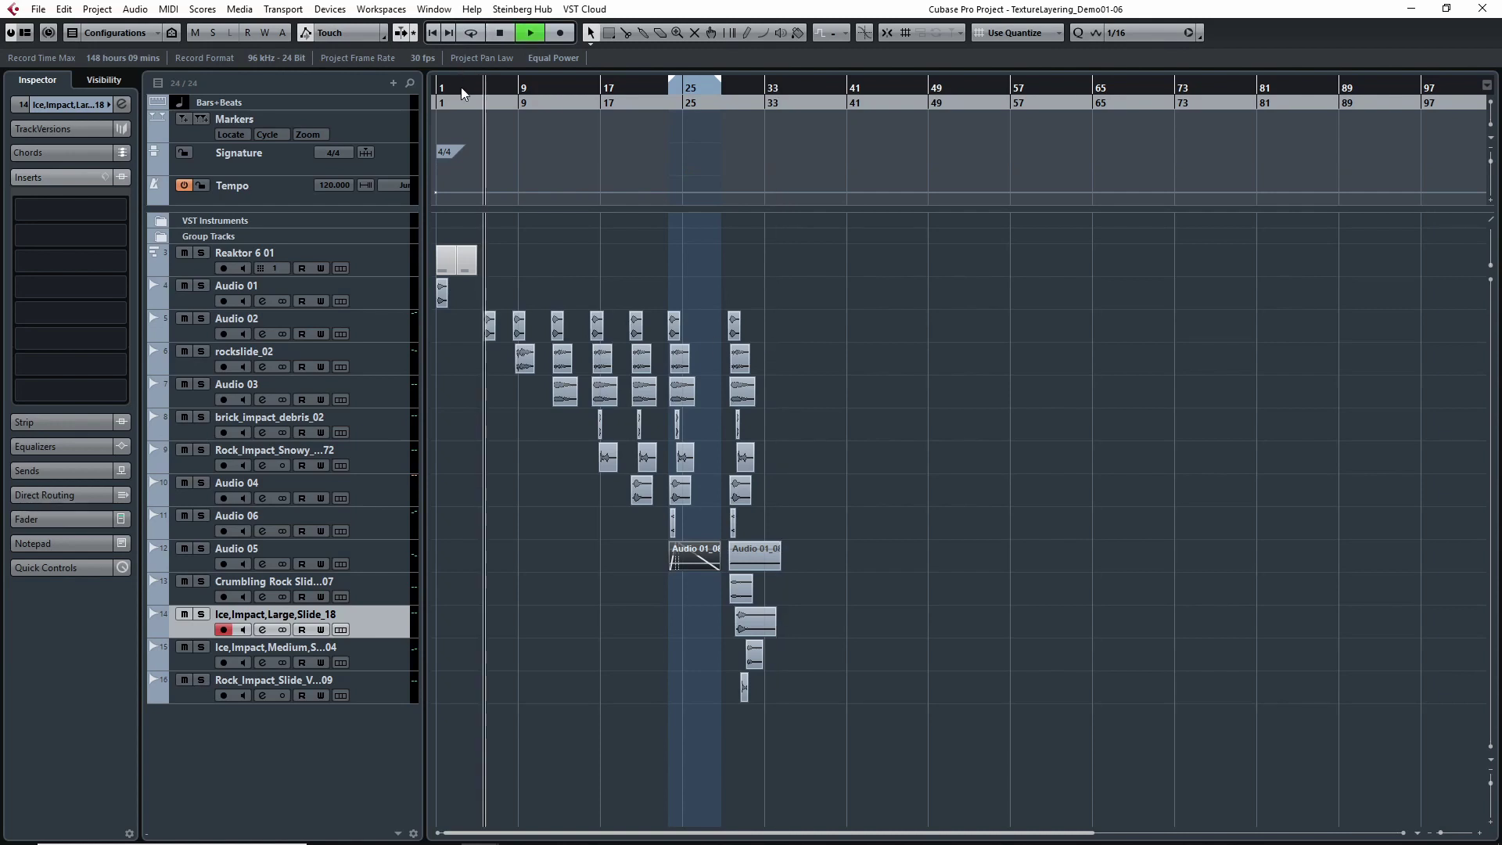
key("space")
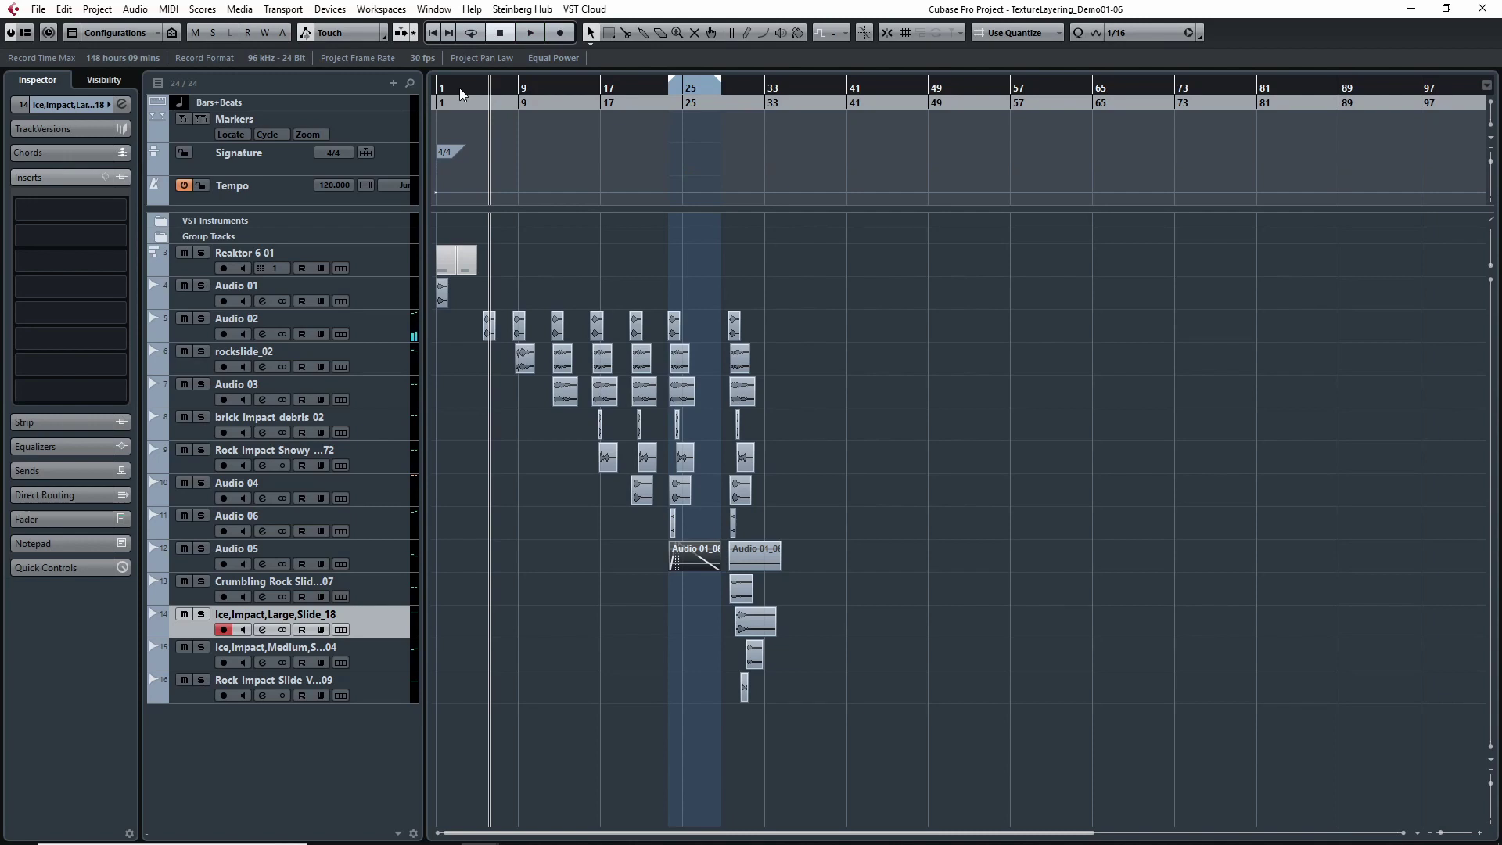
left_click_drag(507, 102, 515, 94)
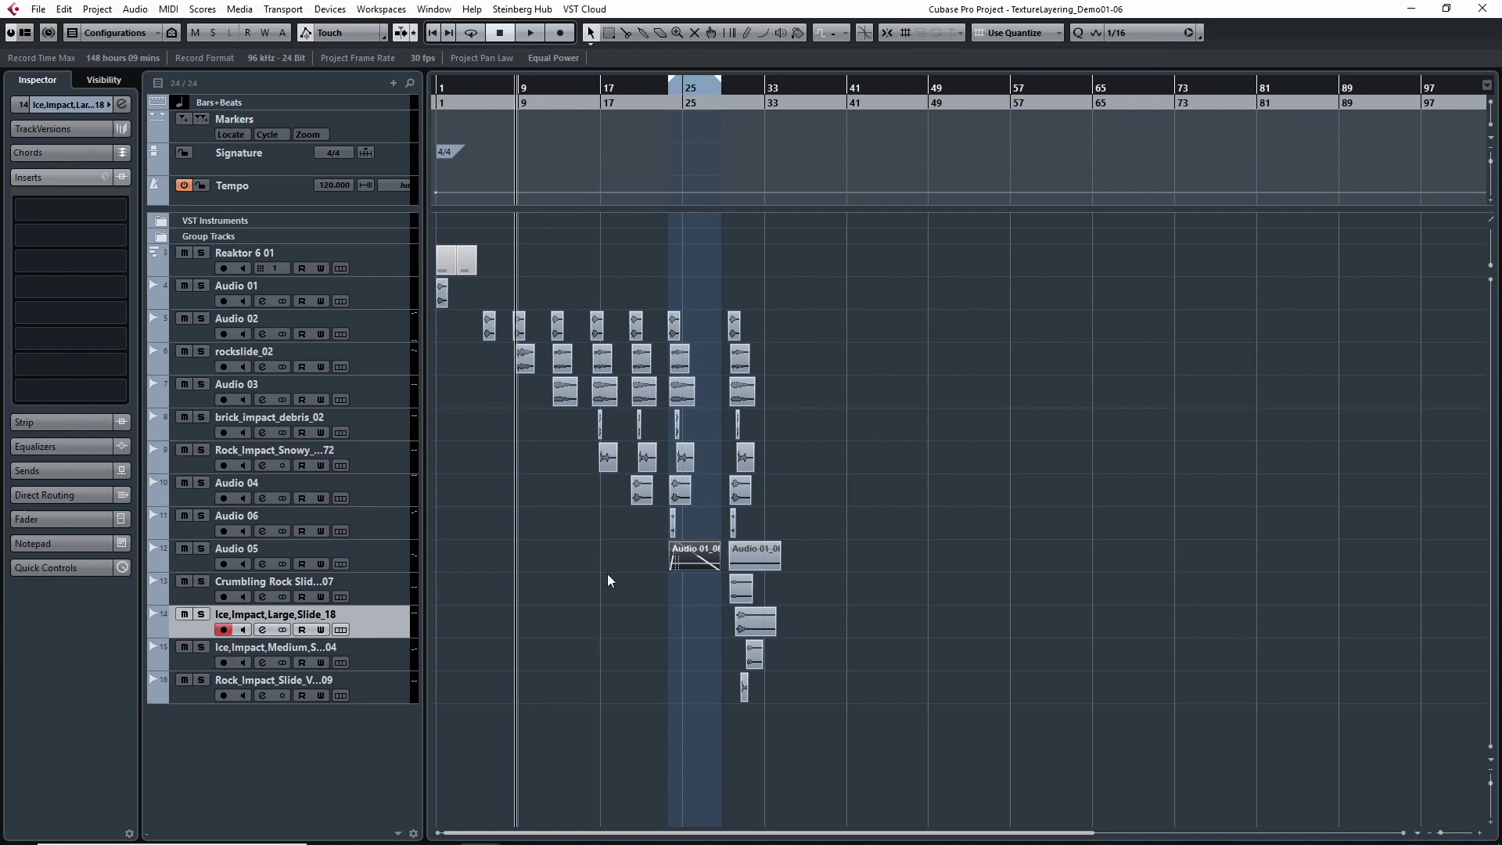
Solo the Audio 04 track, audition its clip in the last stack from about bar 29, and turn the solo off.
left_click_drag(729, 87, 728, 91)
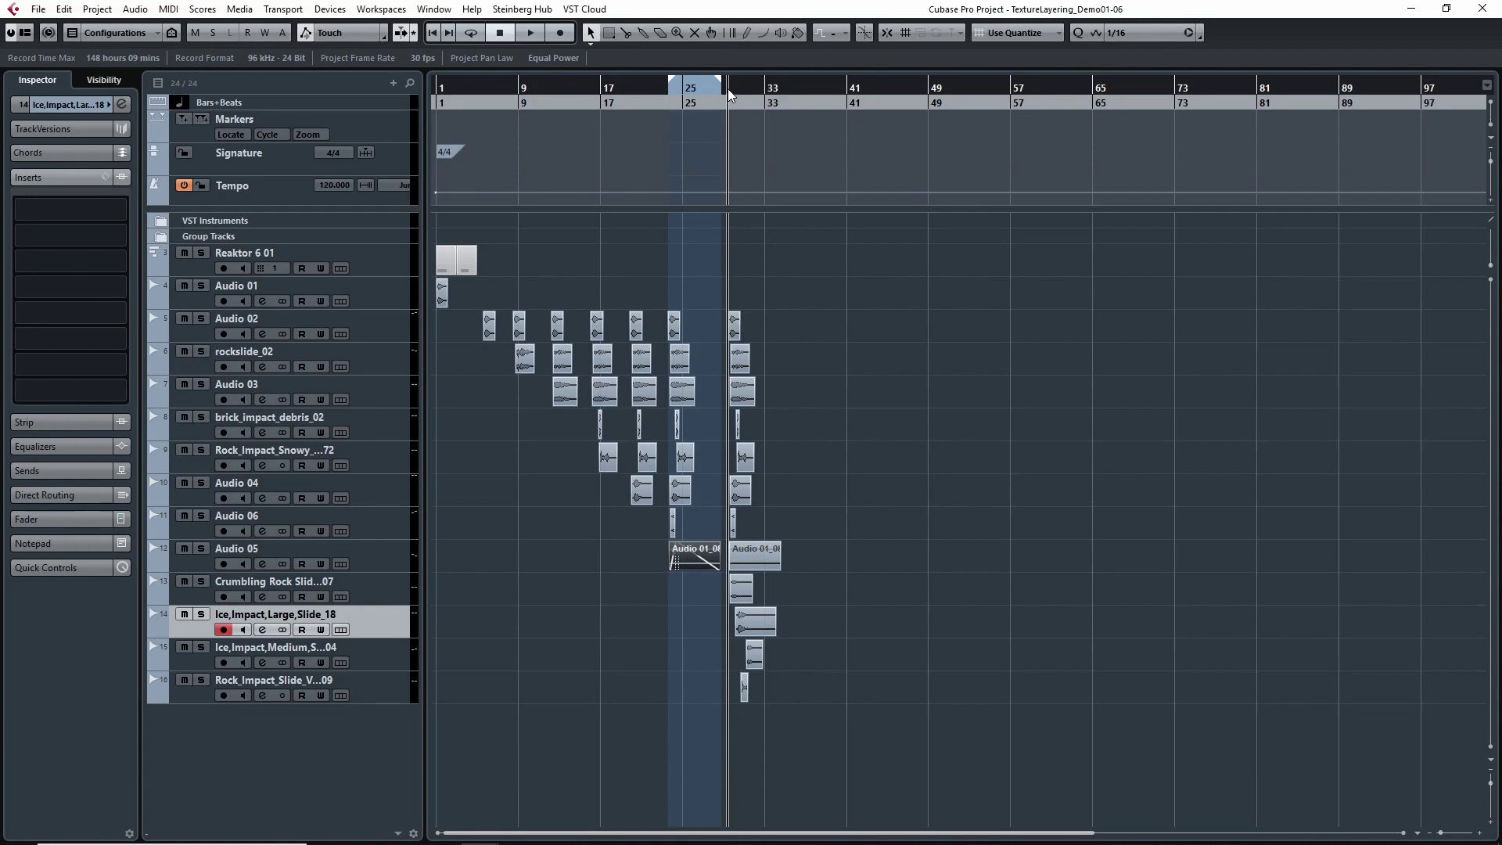
left_click(197, 561)
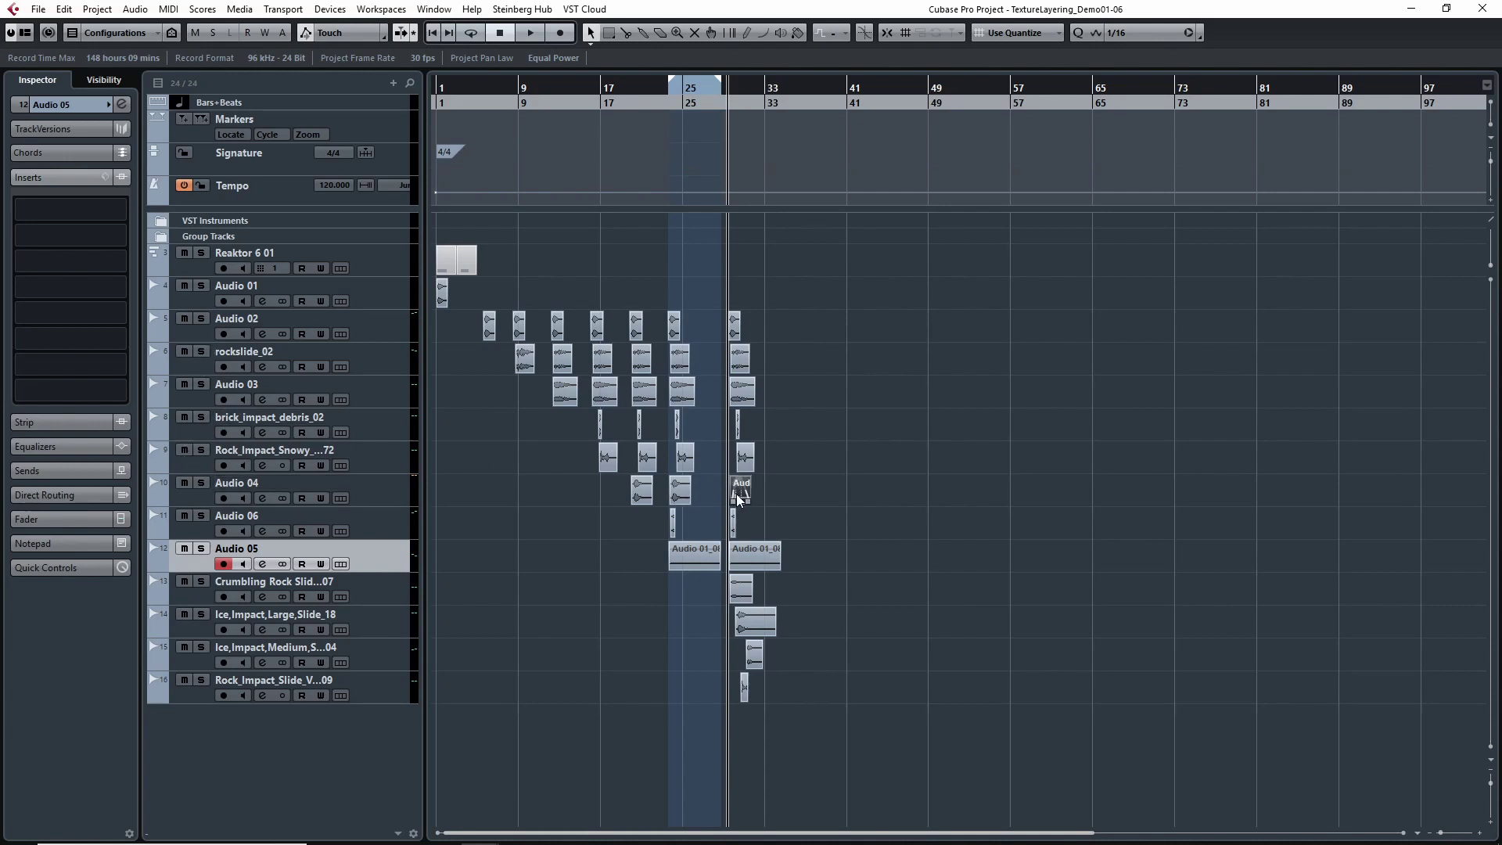
left_click(189, 487)
left_click(201, 482)
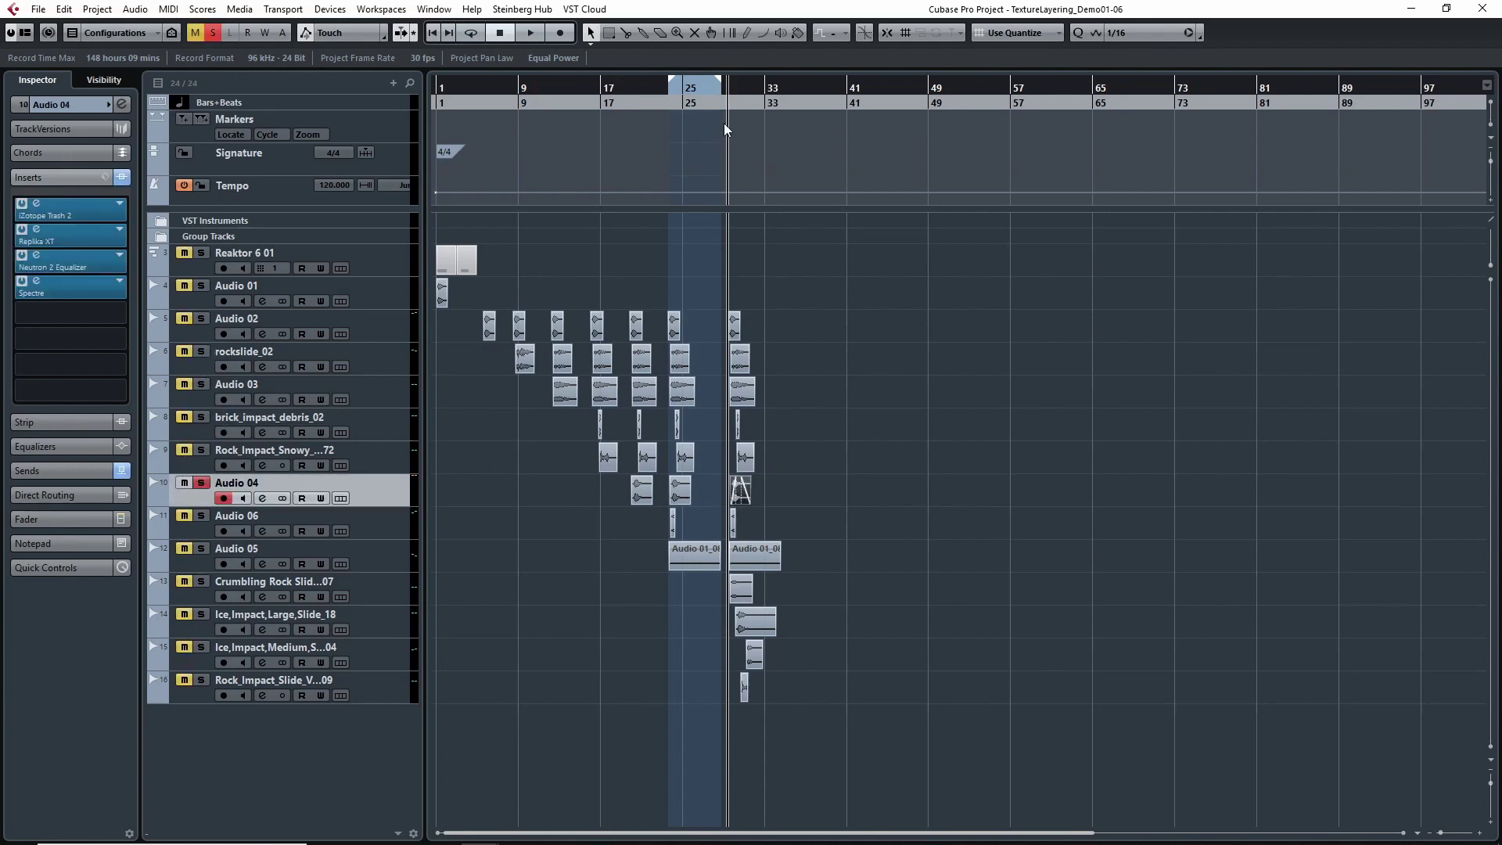
key("space")
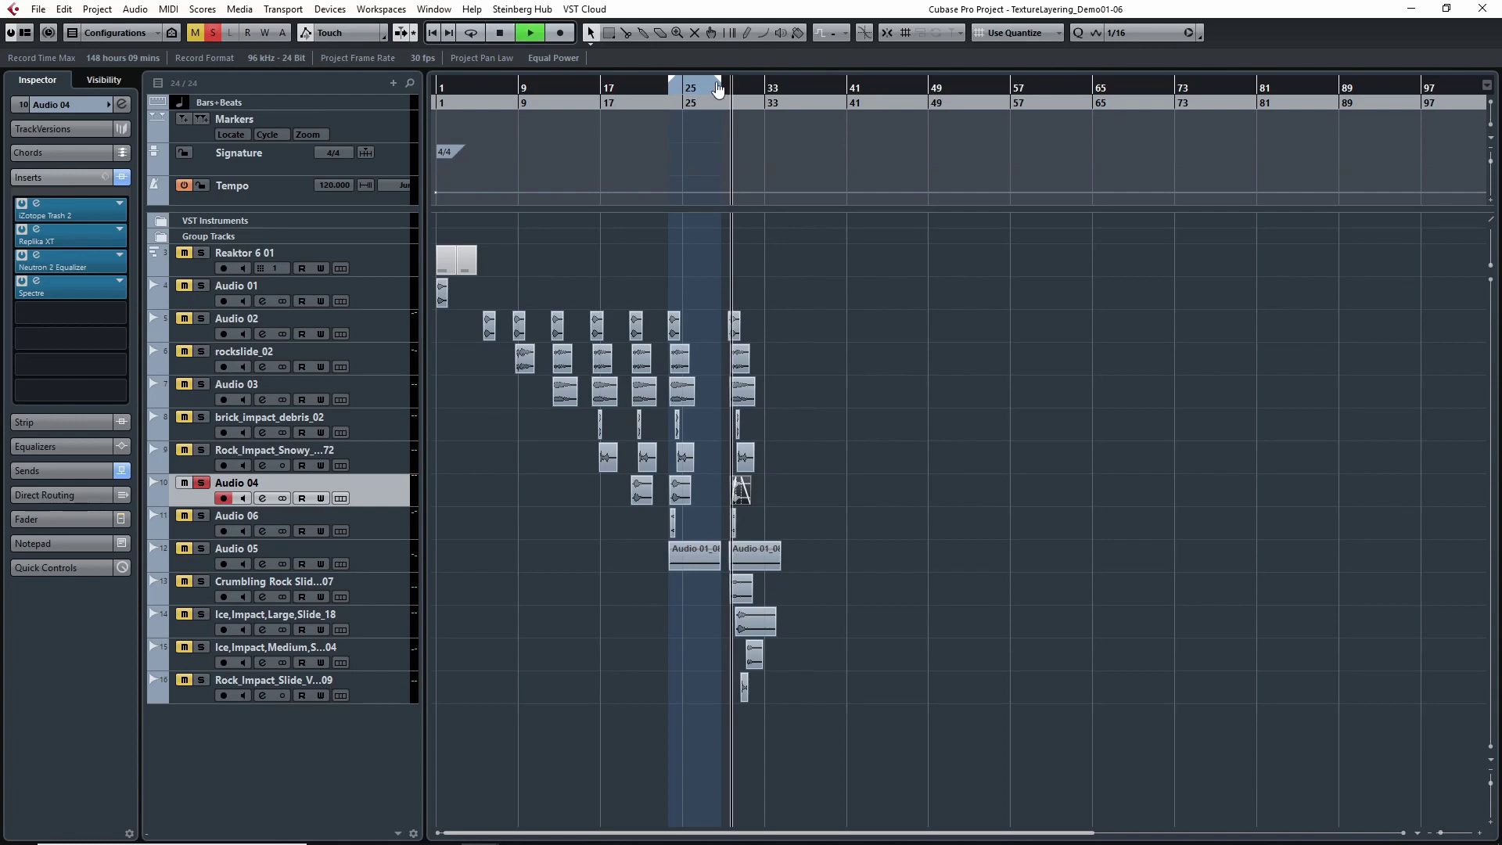
key("space")
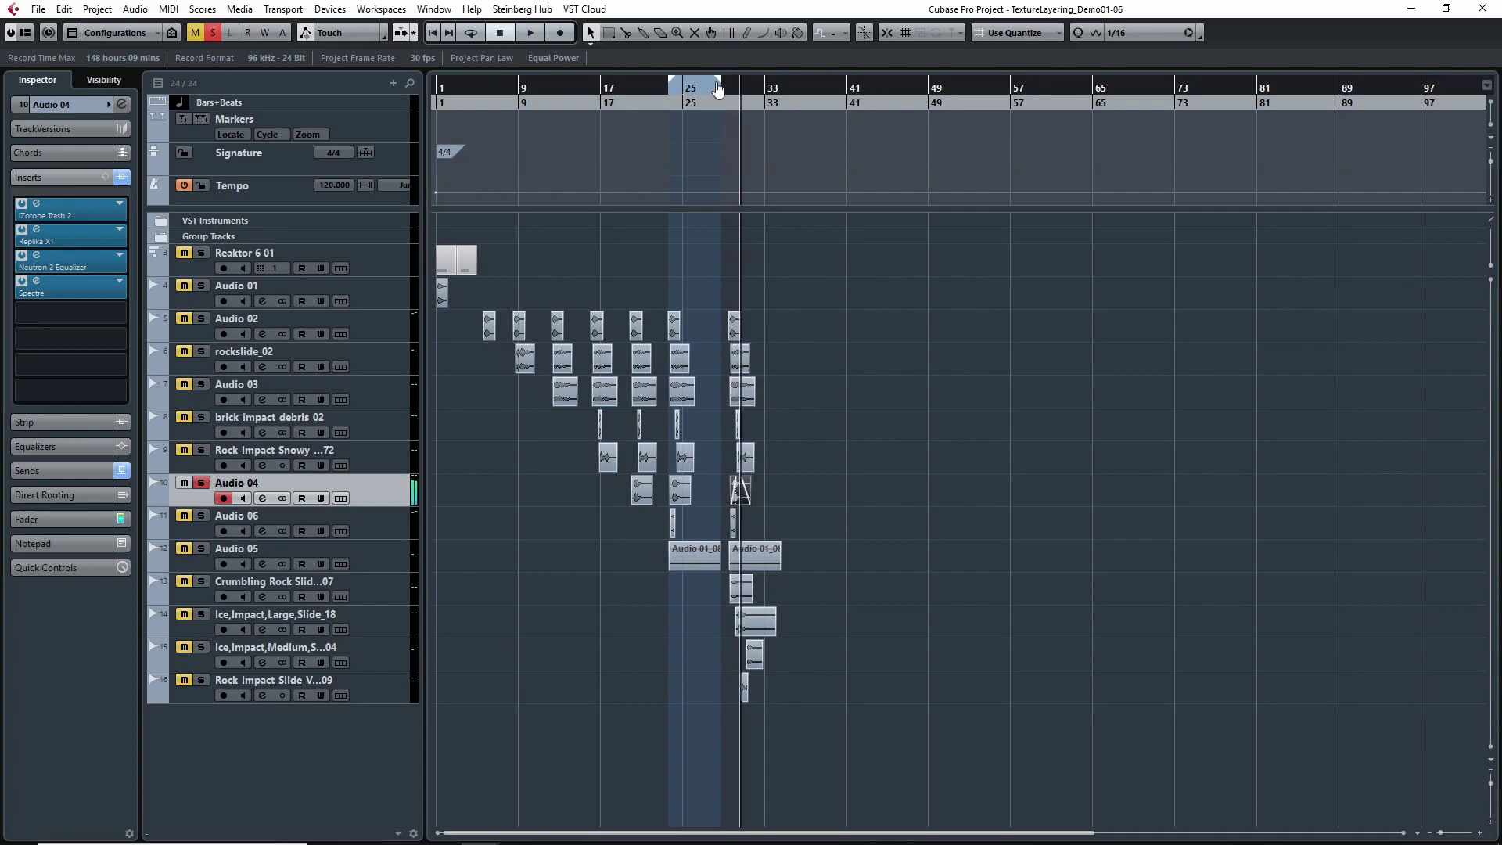
left_click(214, 33)
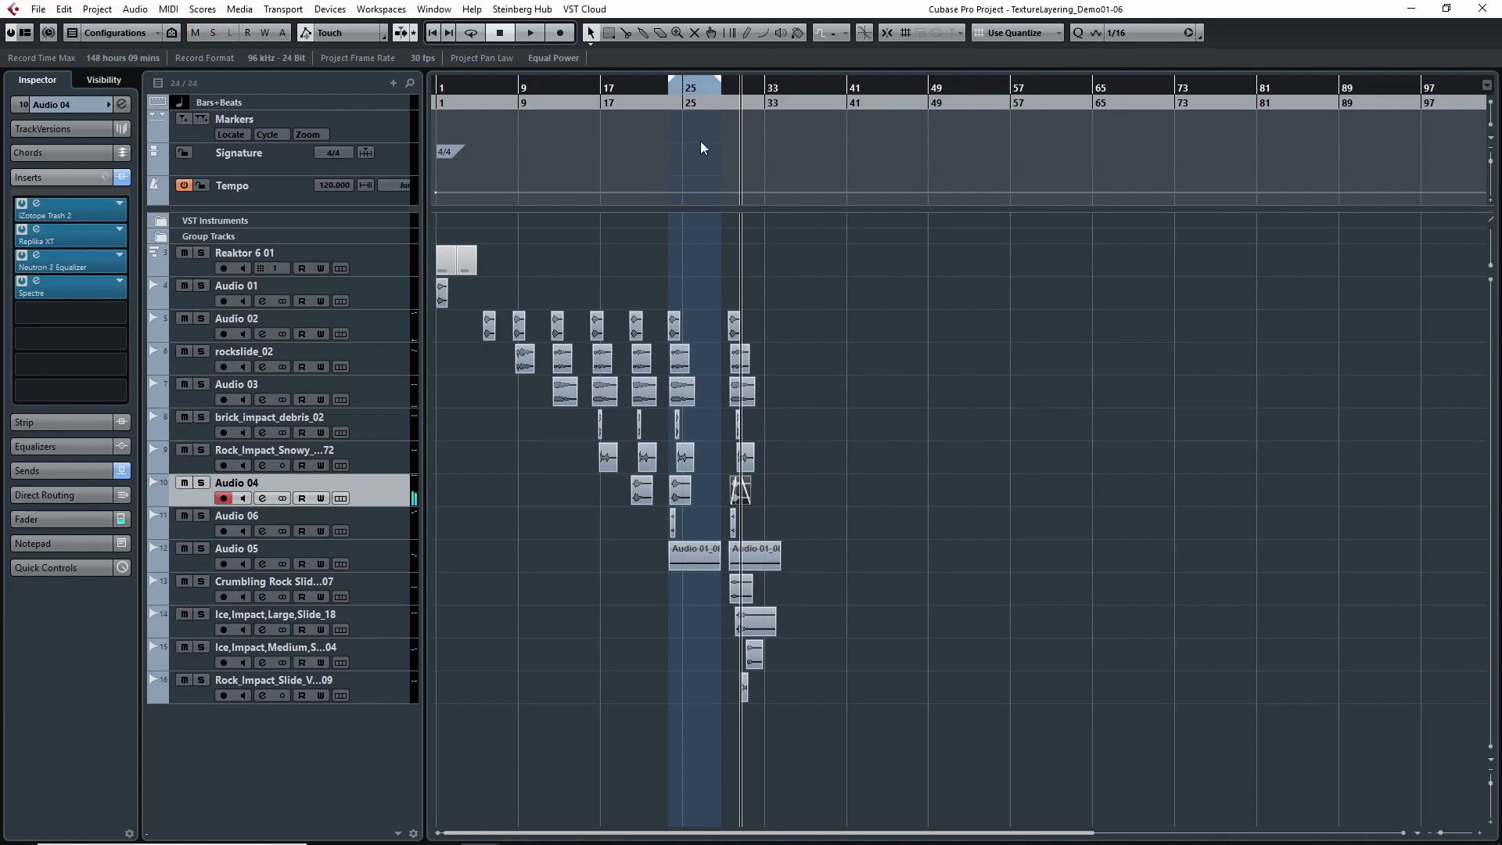
Play back the complete last stack, with the crumbling rock and ice slide layers, from just before its start in bar 29.
left_click_drag(733, 99, 727, 87)
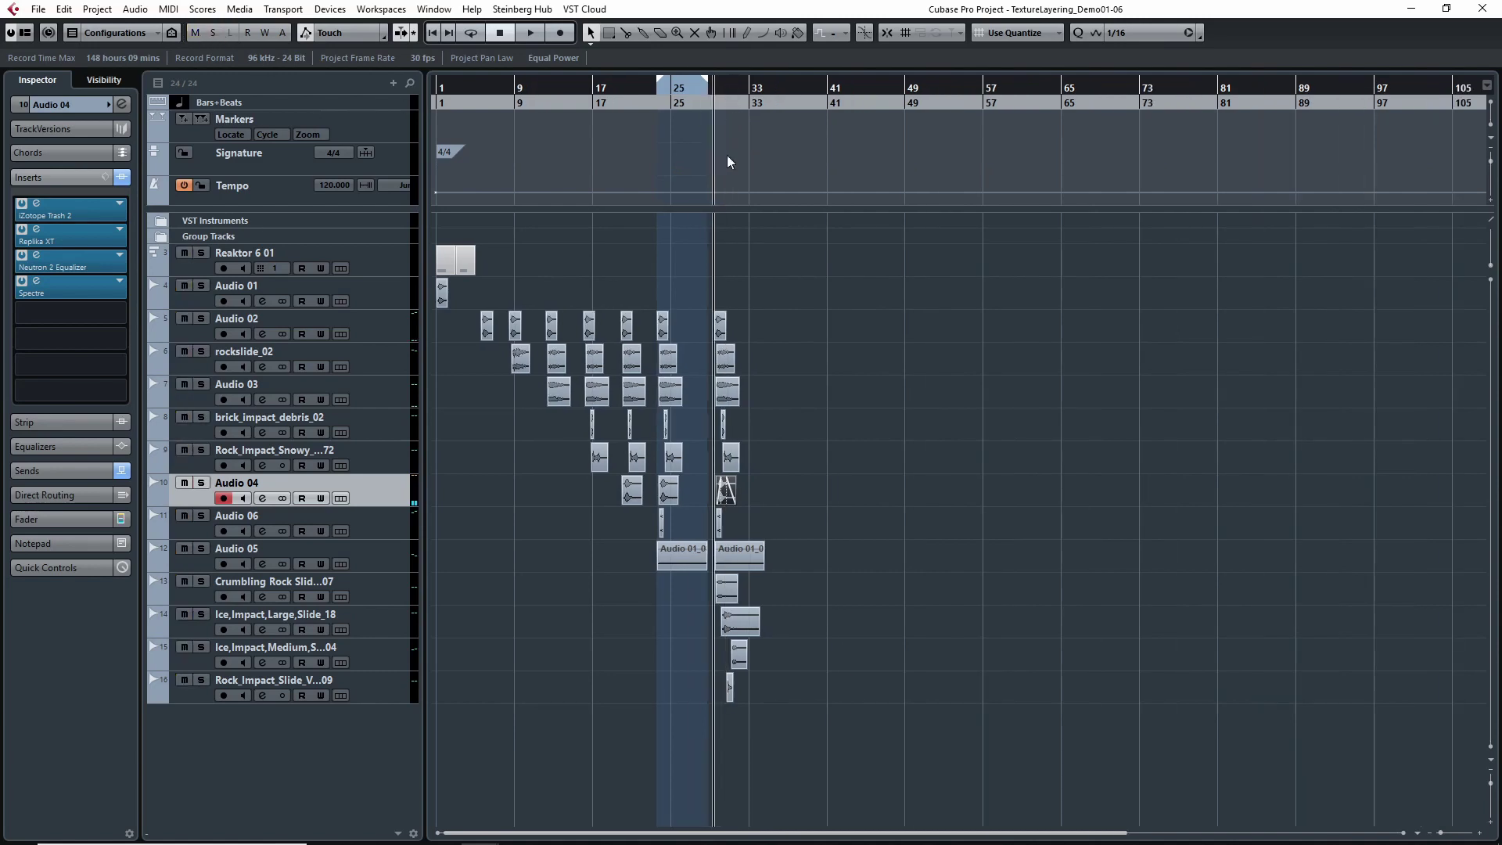
key("h")
key("h")
key("h")
key("h")
key("h")
key("h")
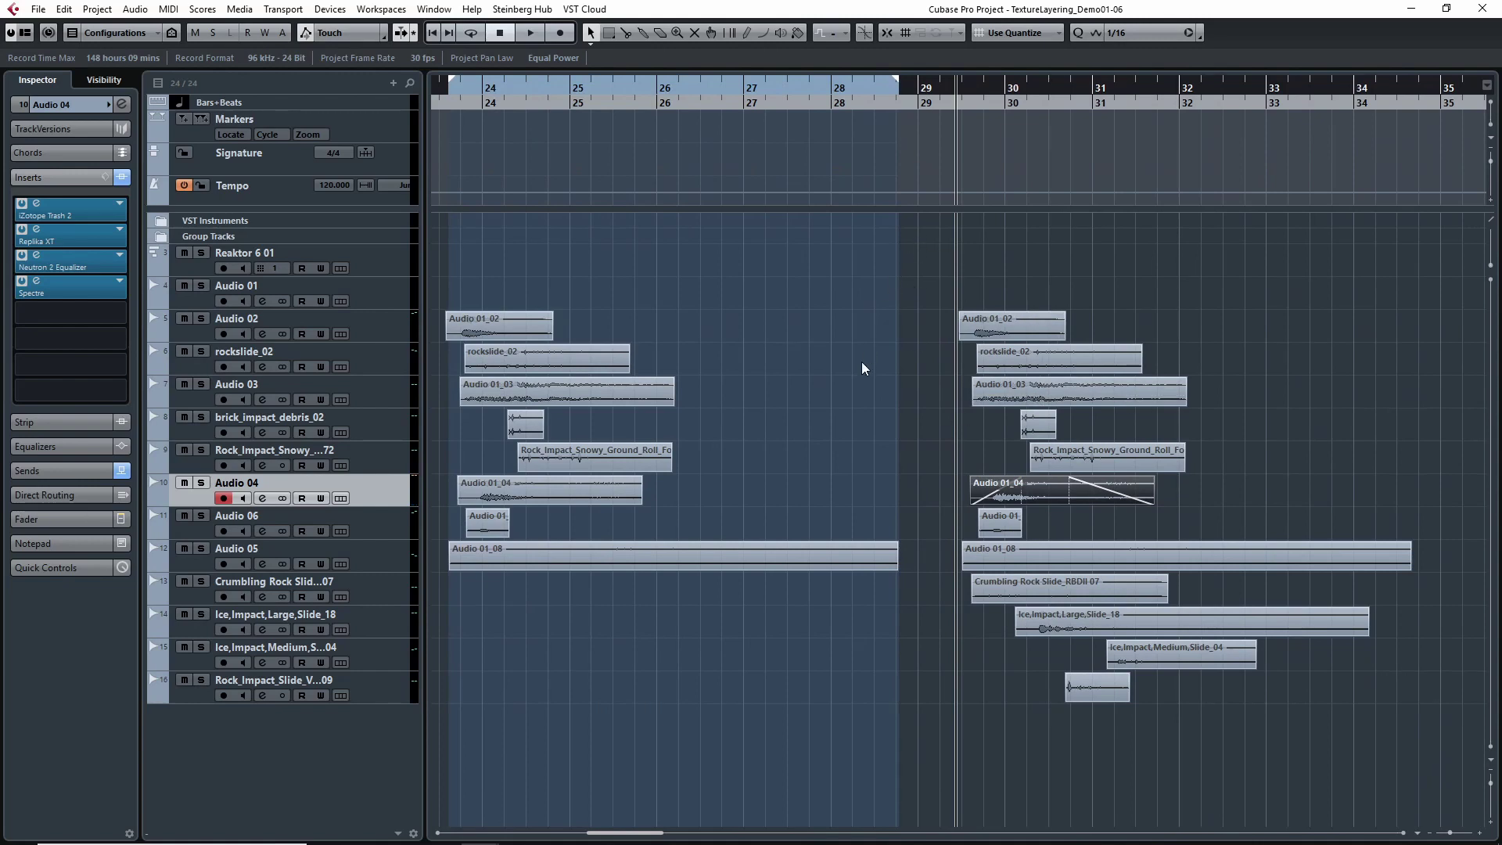
key("space")
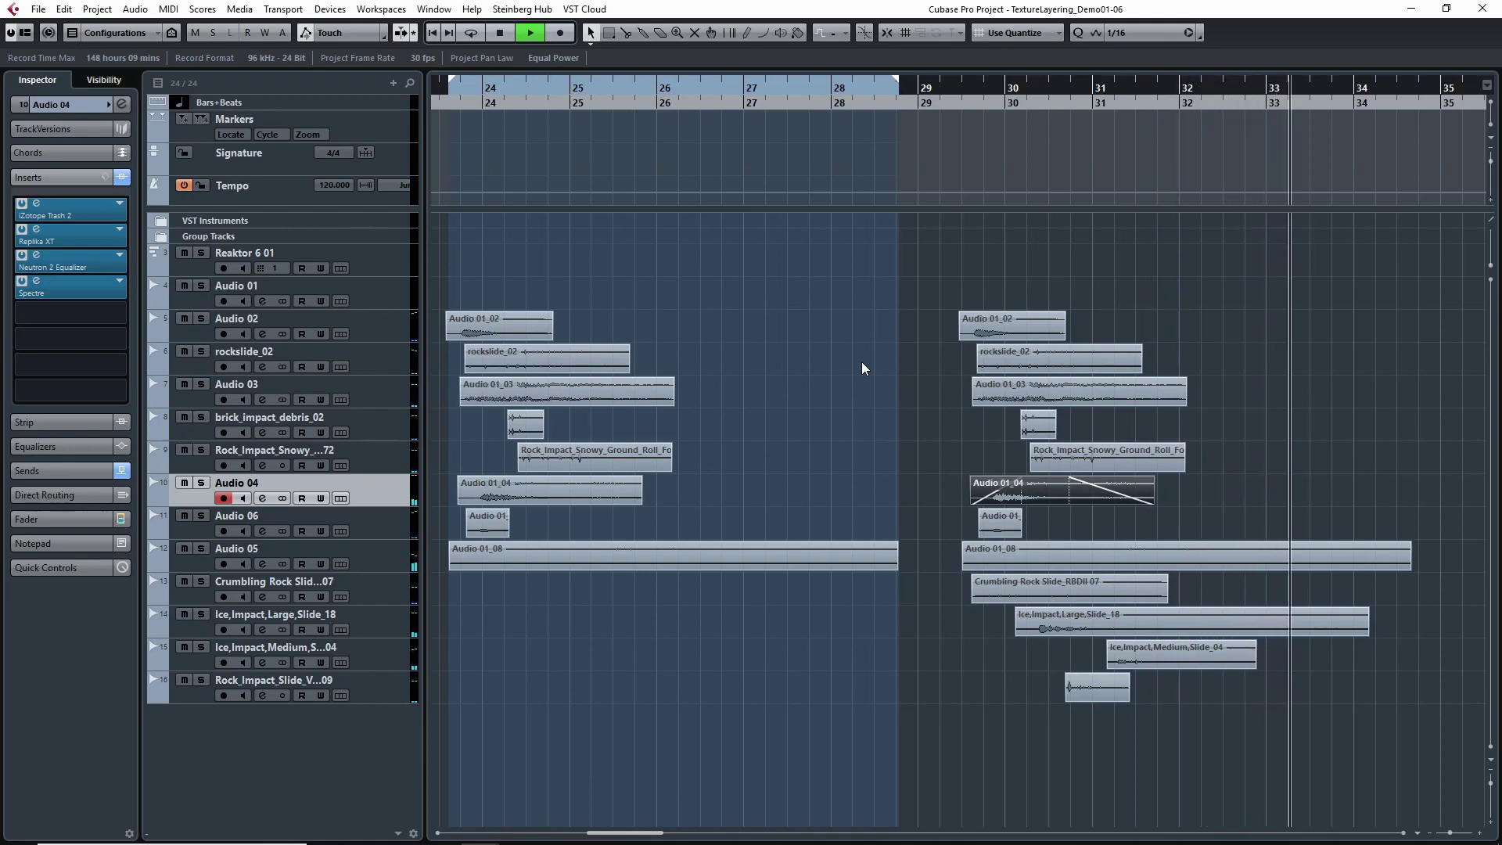
key("space")
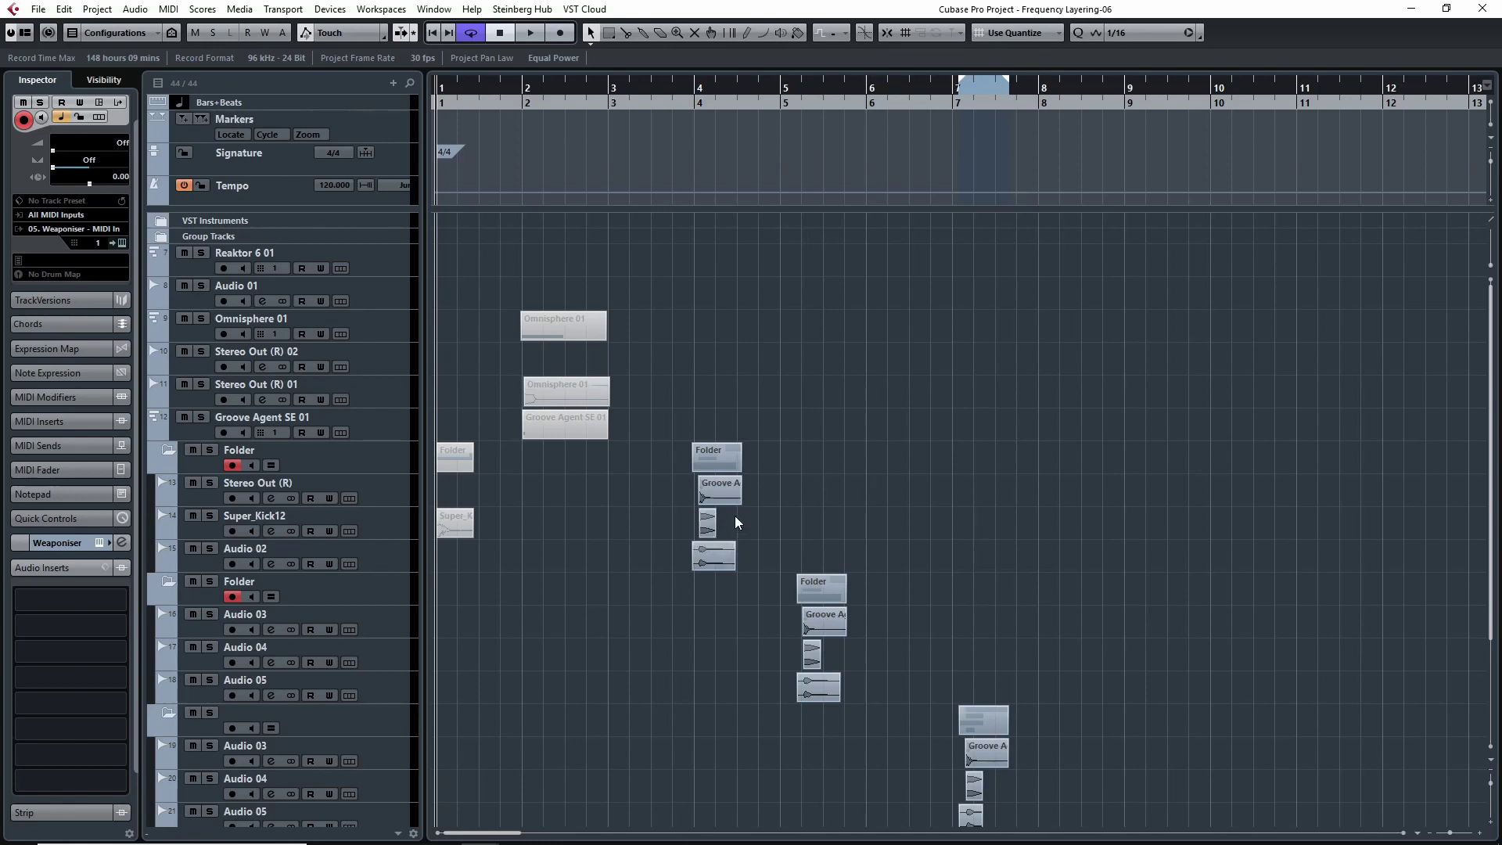
Play back the full stack at bar 4, and audition its Stereo Out (R) layer on its own in solo.
left_click(687, 93)
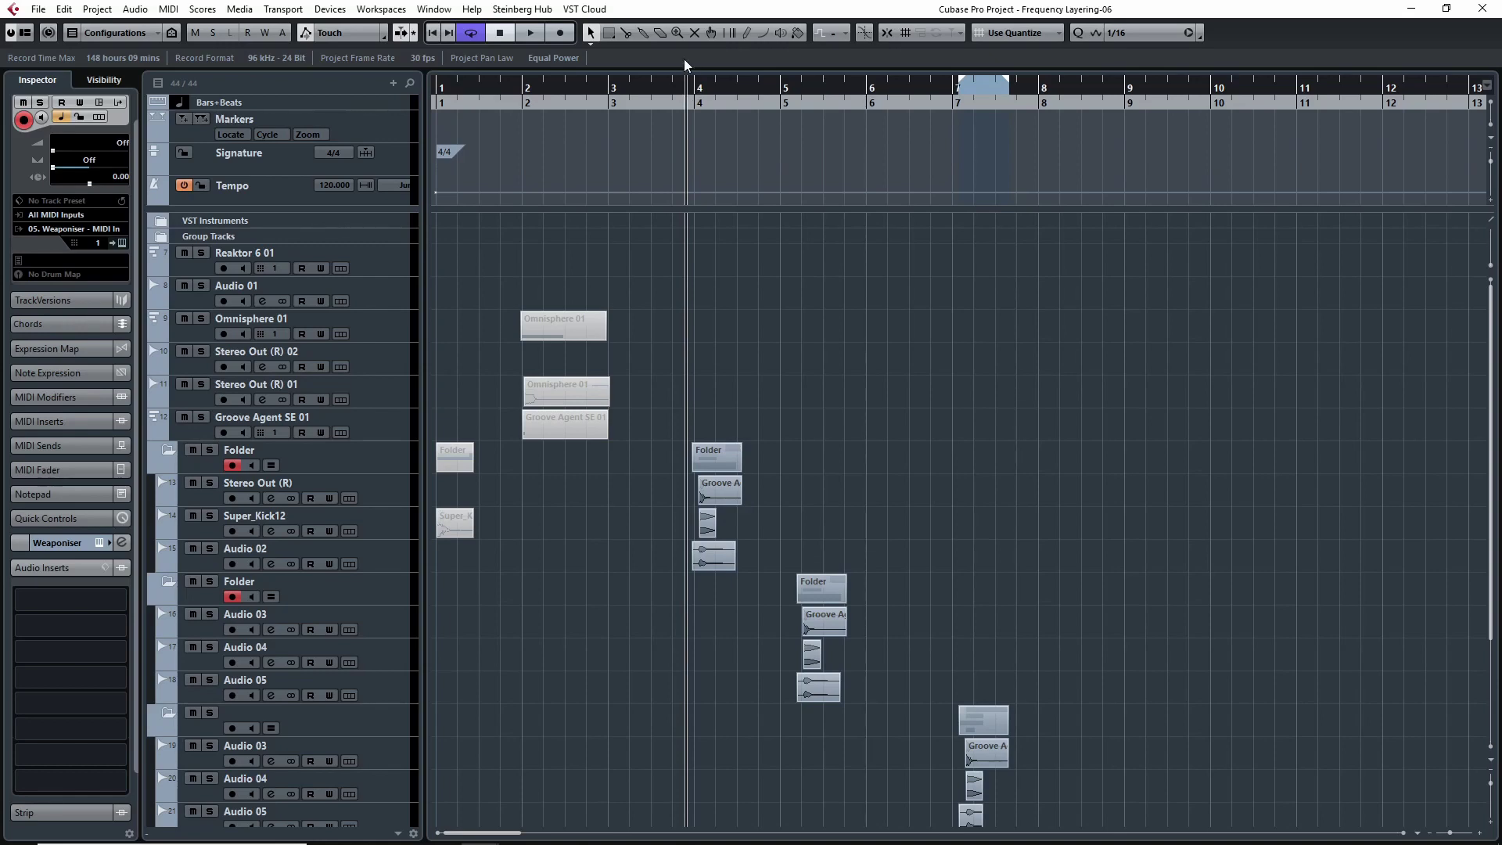
key("space")
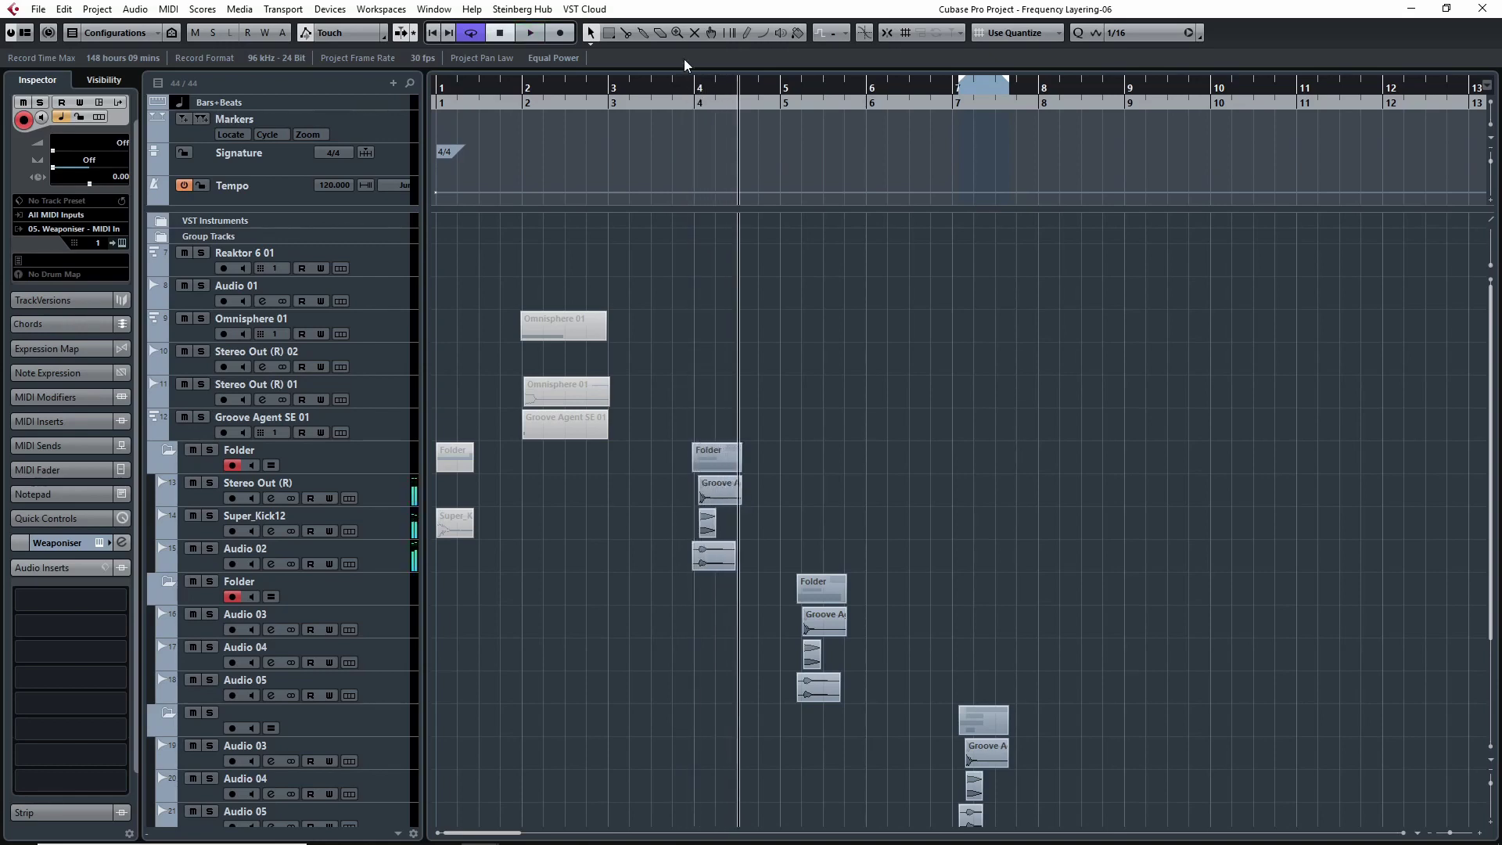
left_click(209, 483)
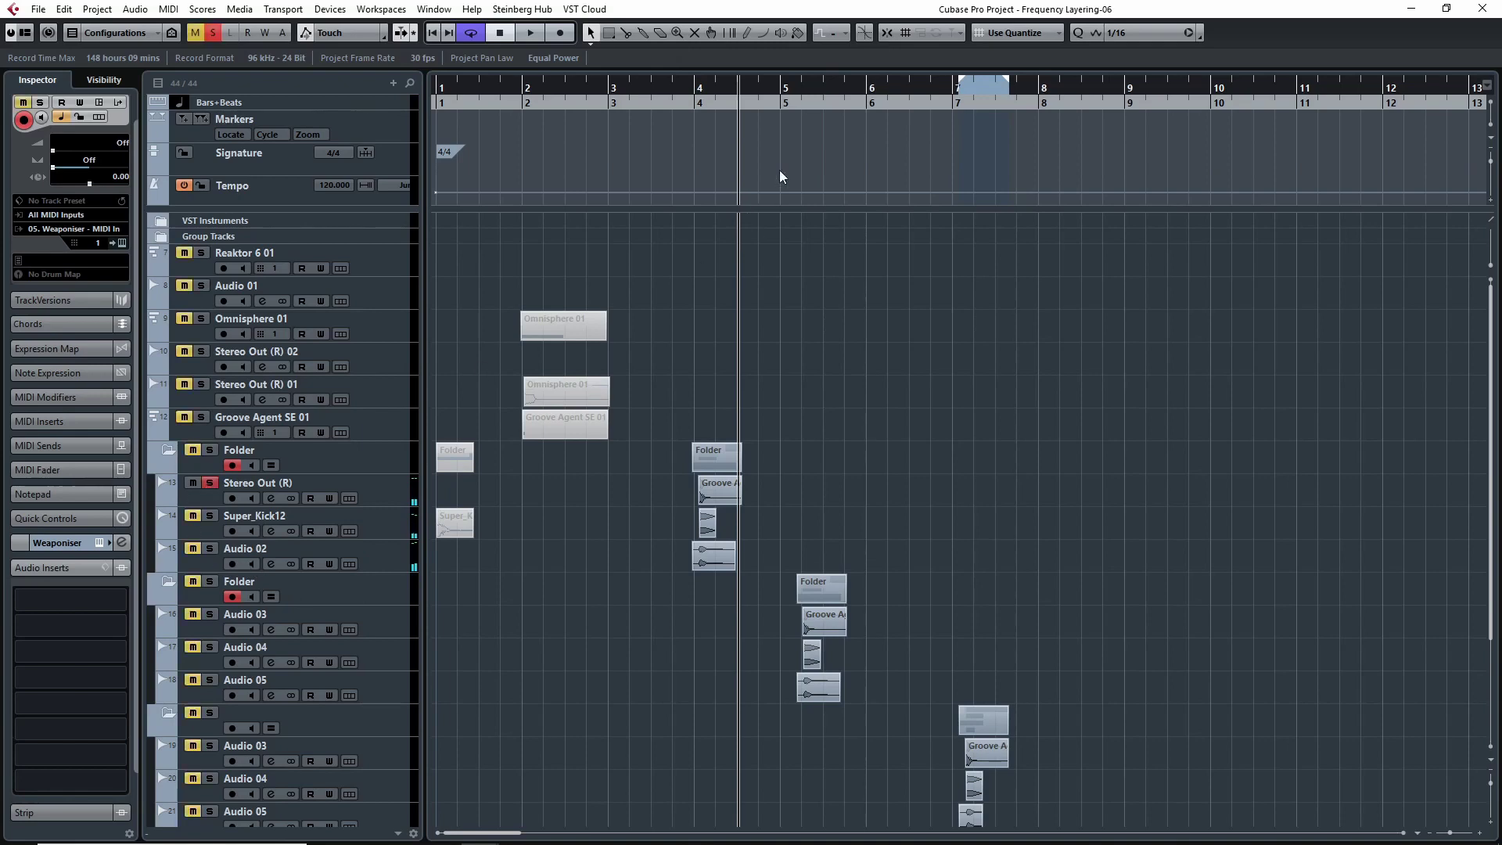
left_click(690, 92)
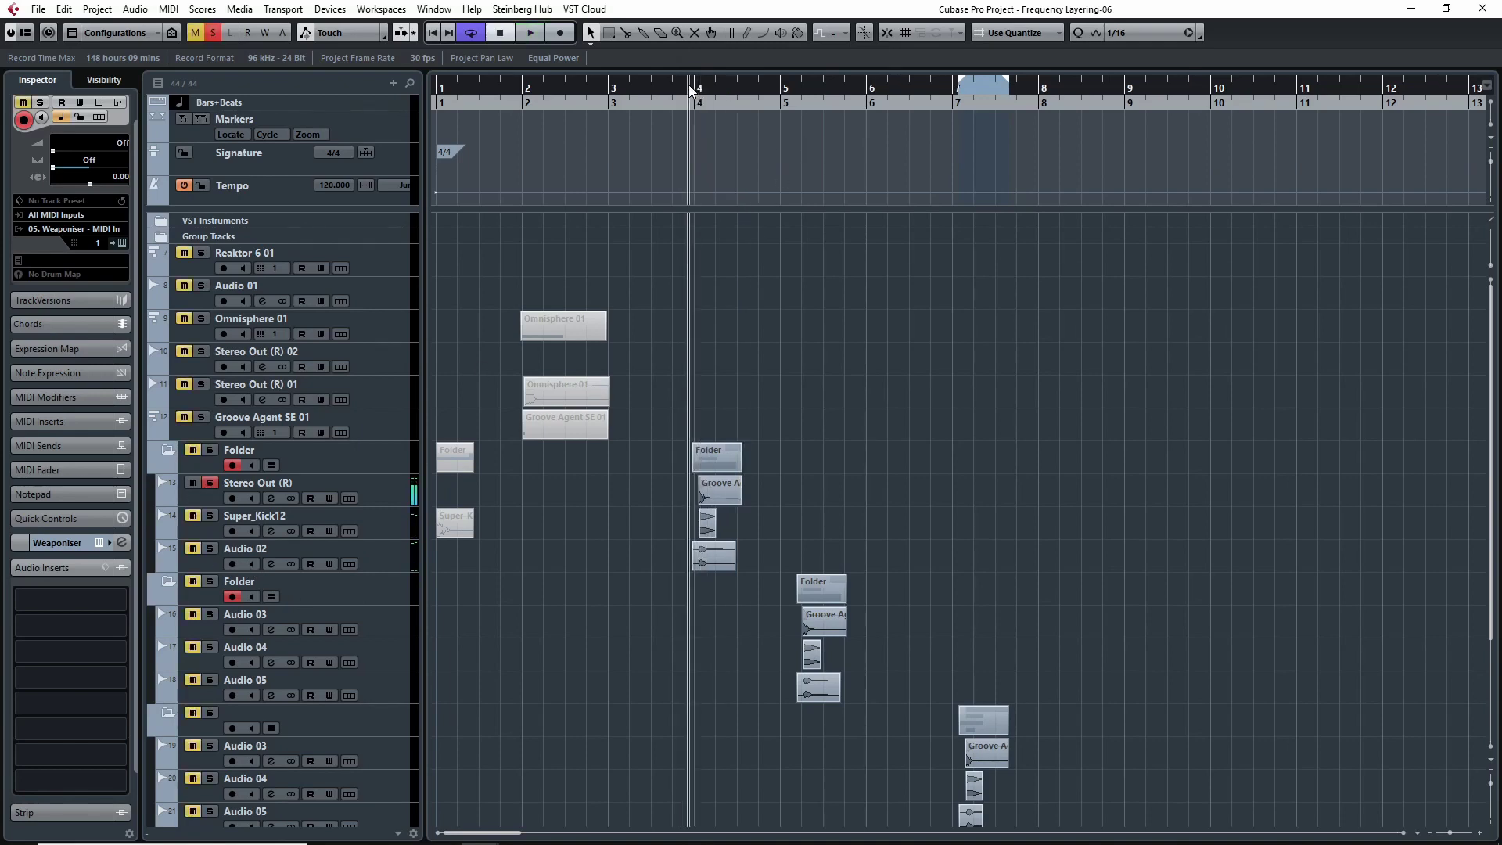
key("space")
key("space")
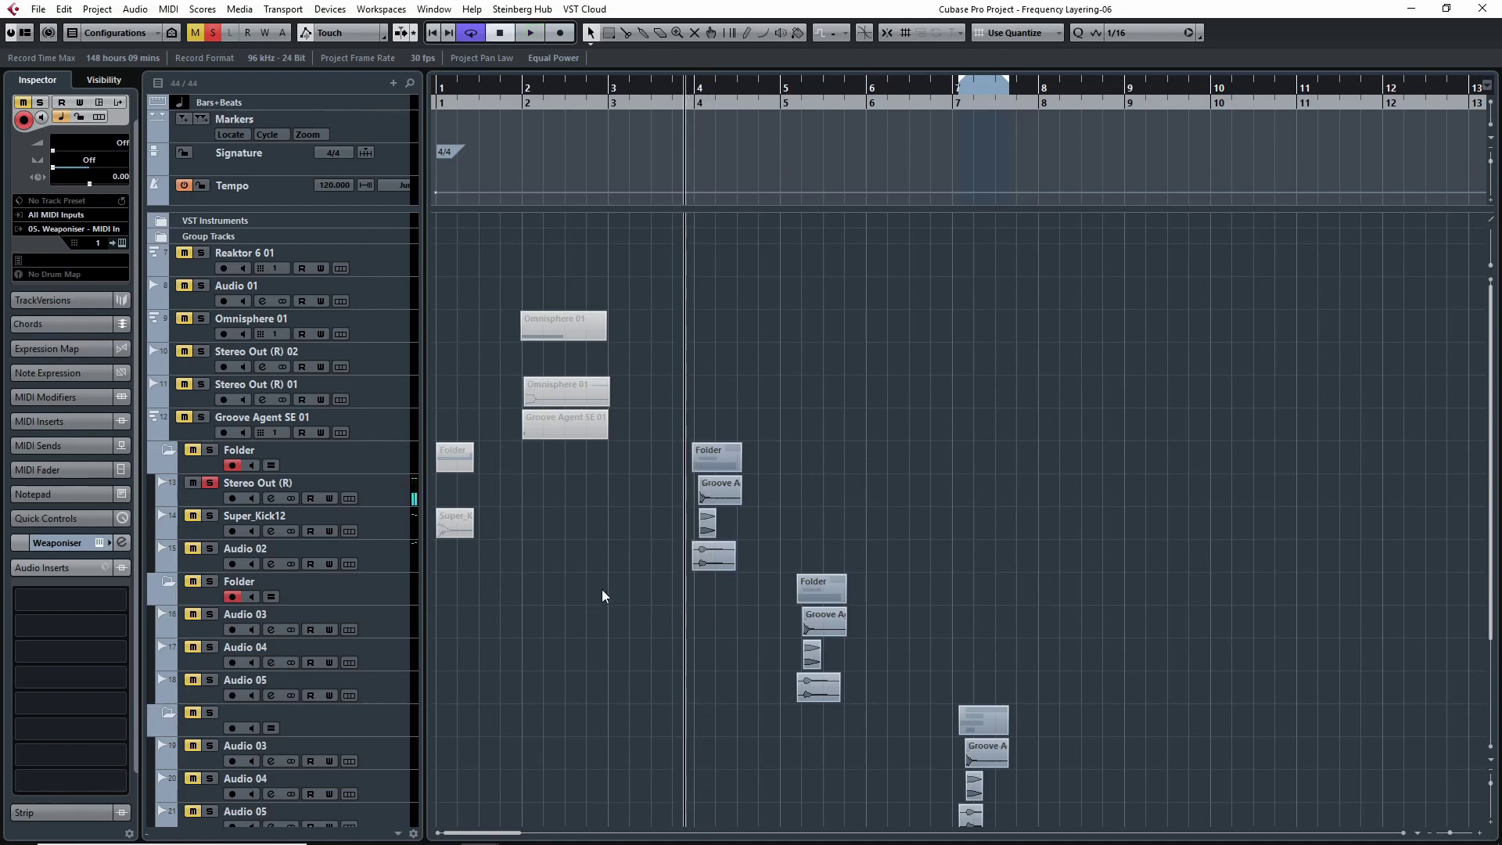
left_click(210, 483)
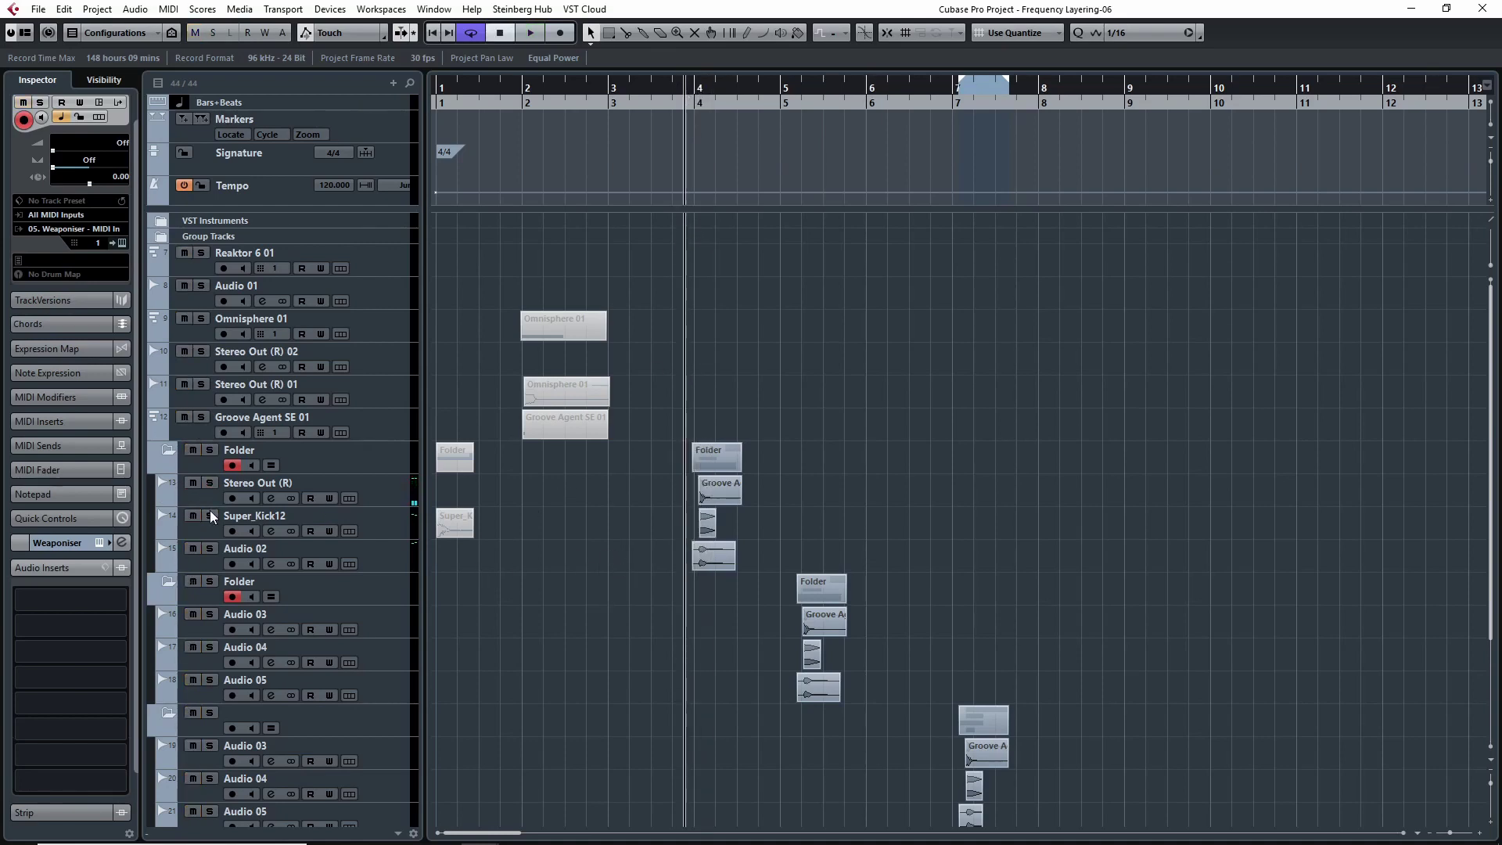
Solo the Super_Kick12 track, audition its clip in the bar 4 stack, and turn the solo off.
left_click(210, 515)
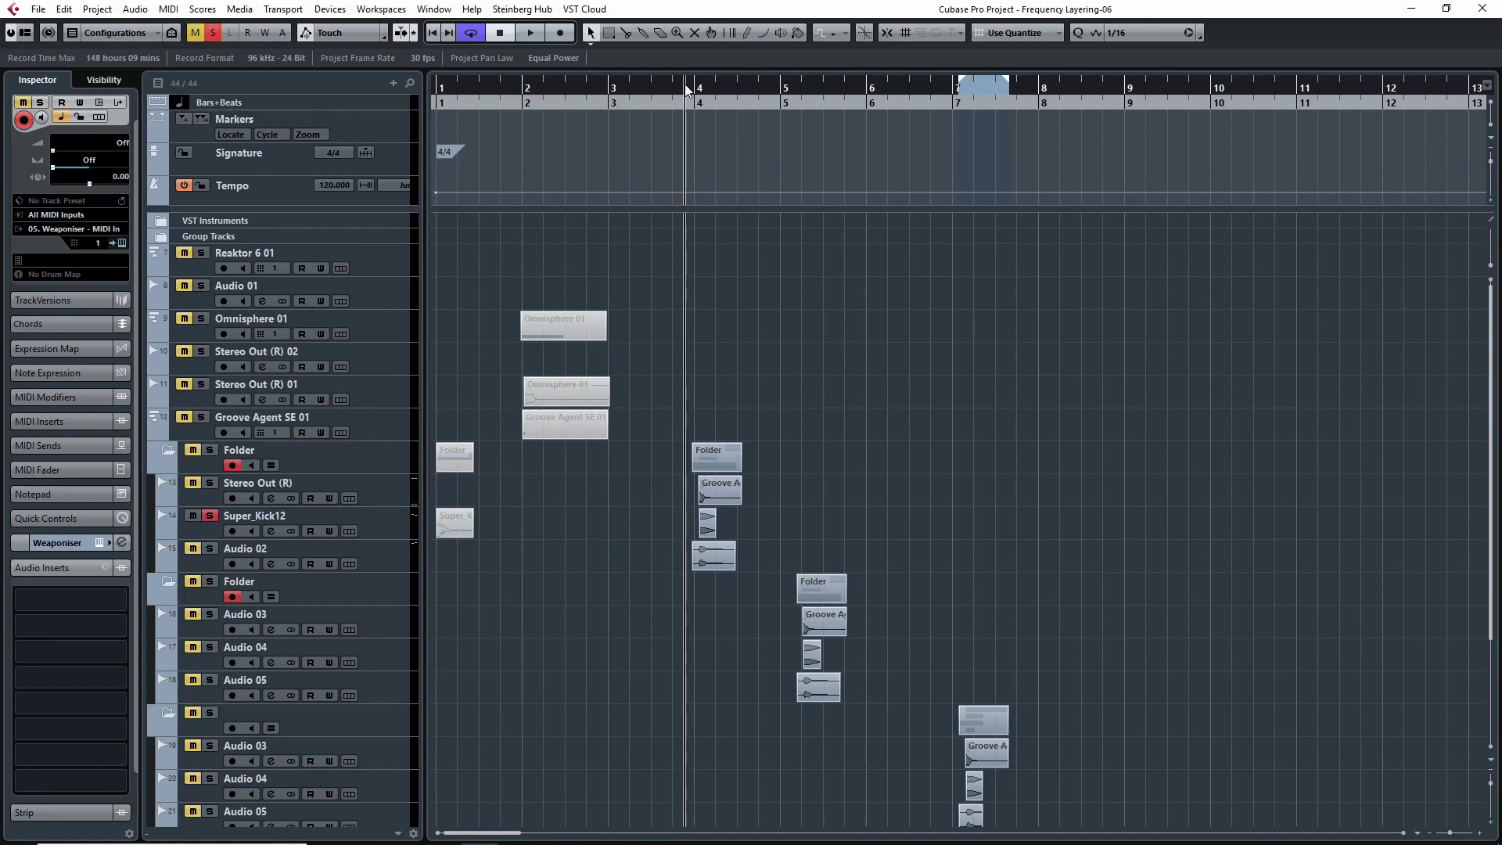
key("space")
key("space")
key("space")
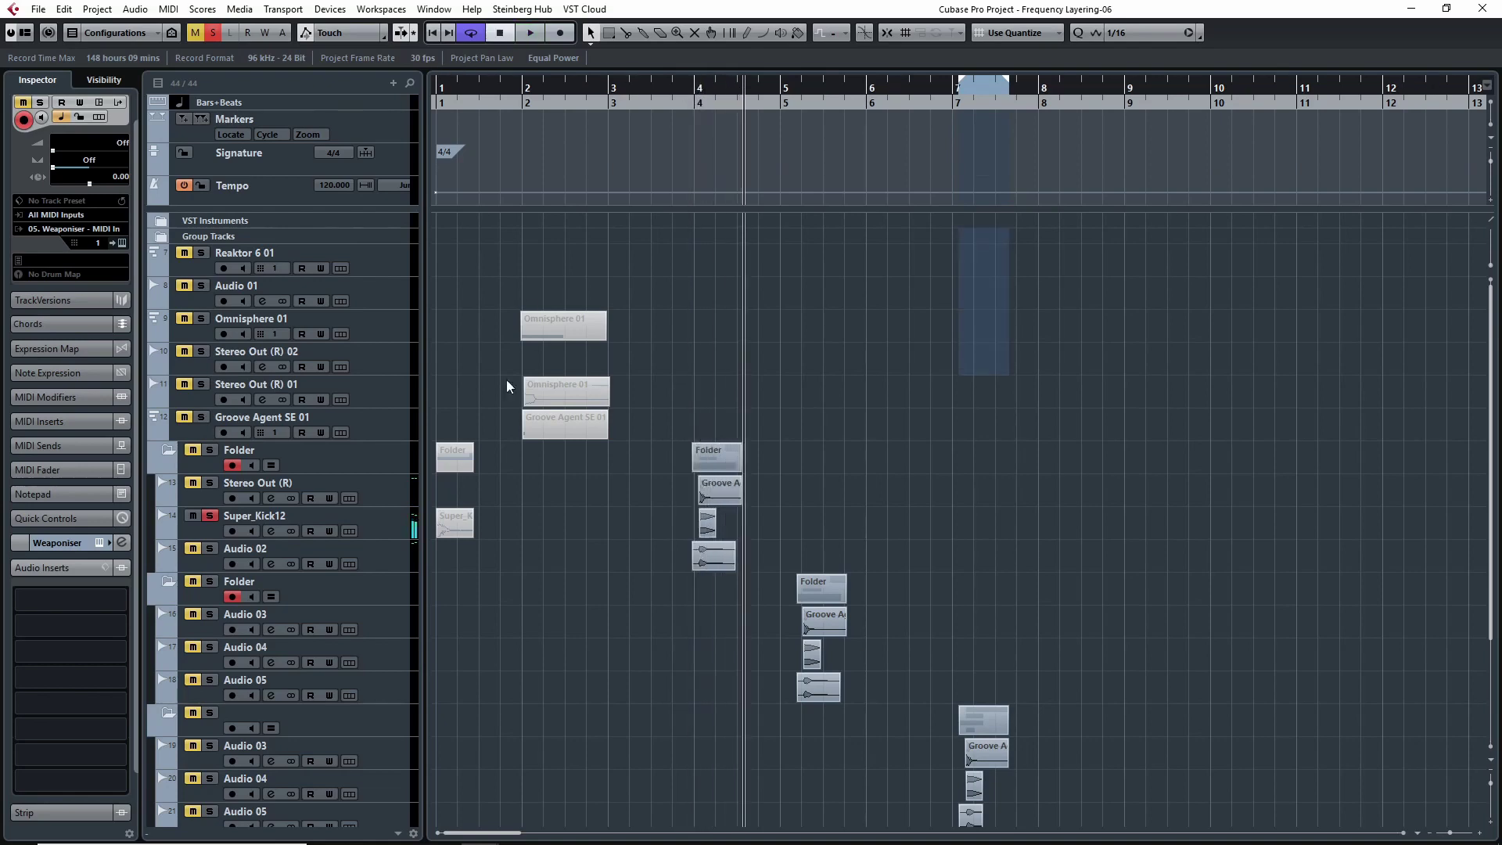
left_click(209, 515)
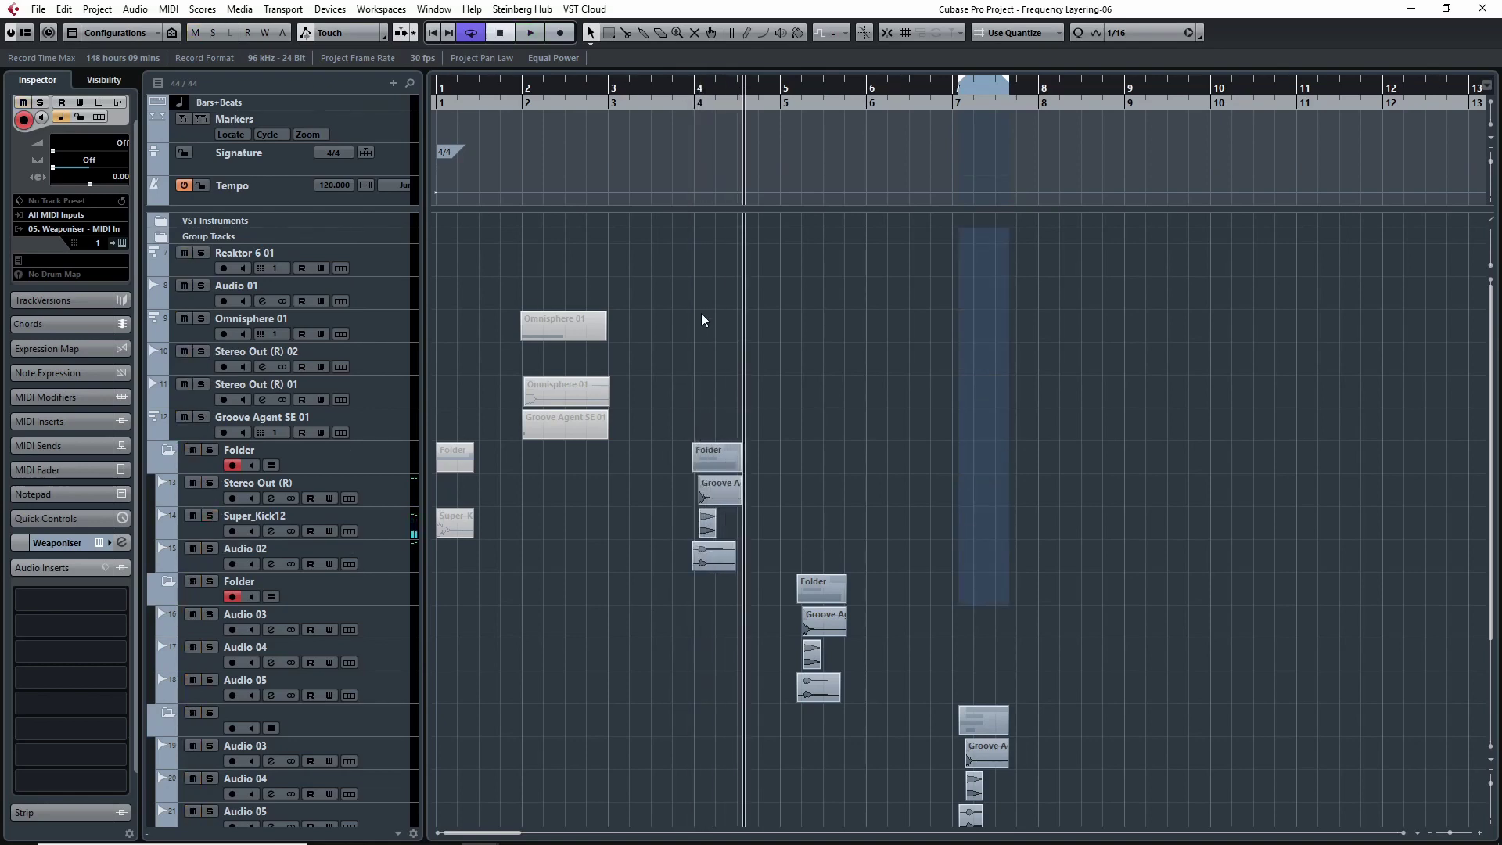
Solo the Audio 02 track, audition its clip repeatedly from just before bar 4, and turn the solo off.
left_click(209, 549)
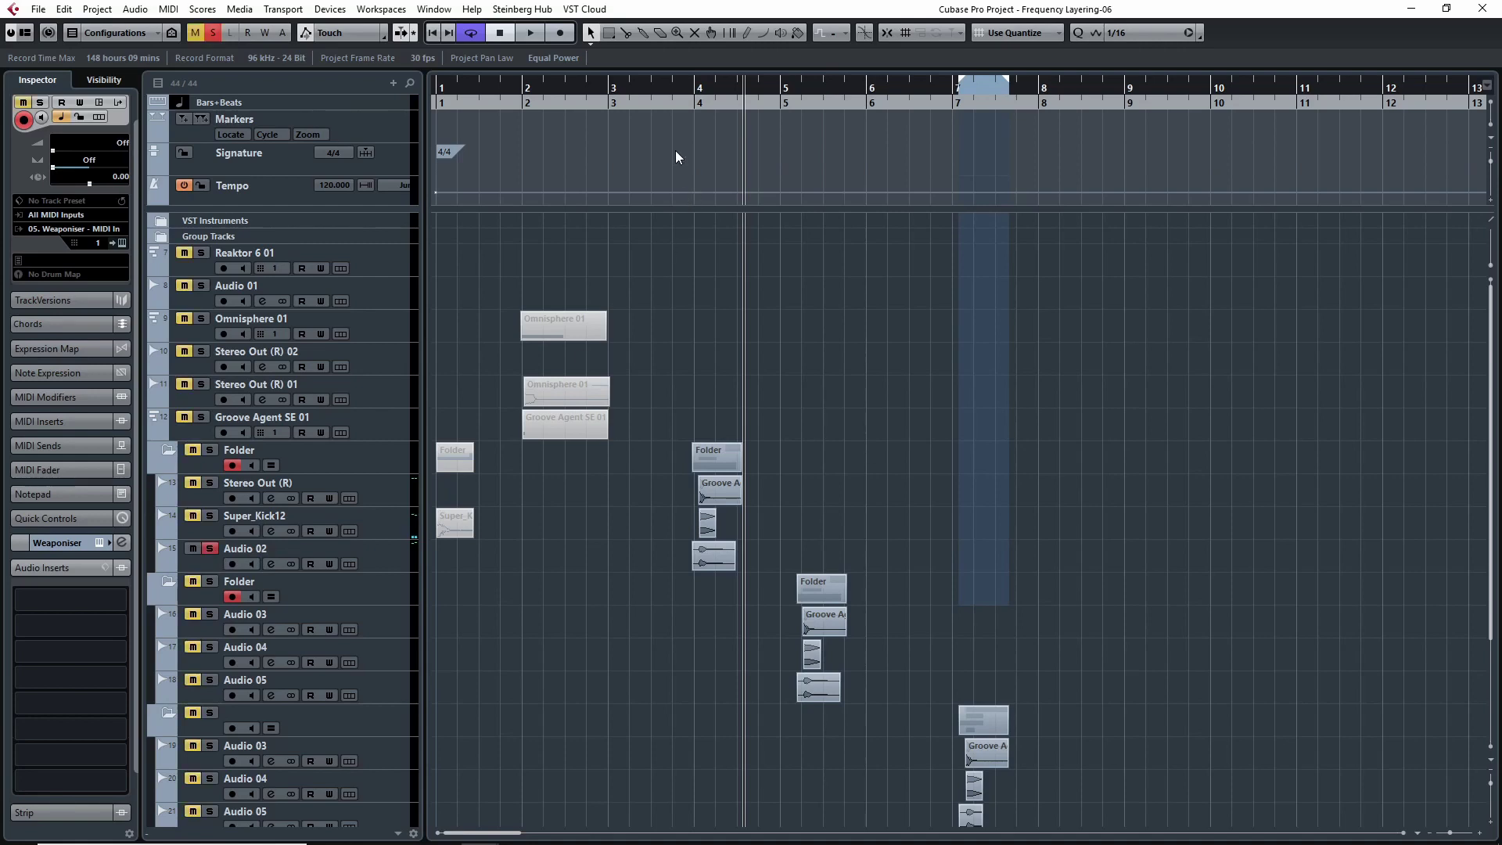
left_click(671, 93)
key("space")
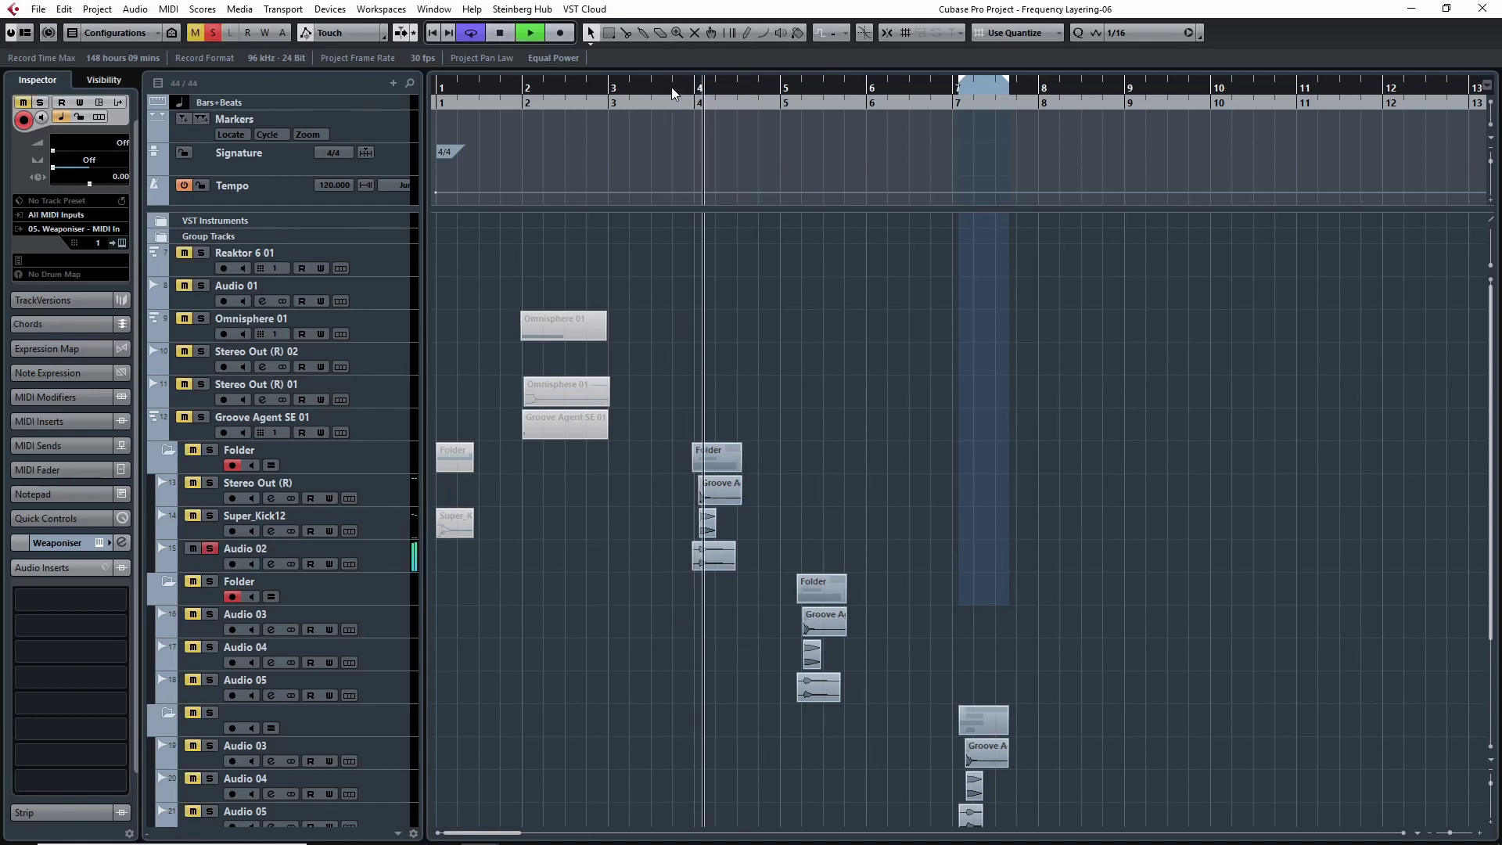
key("space")
key("space")
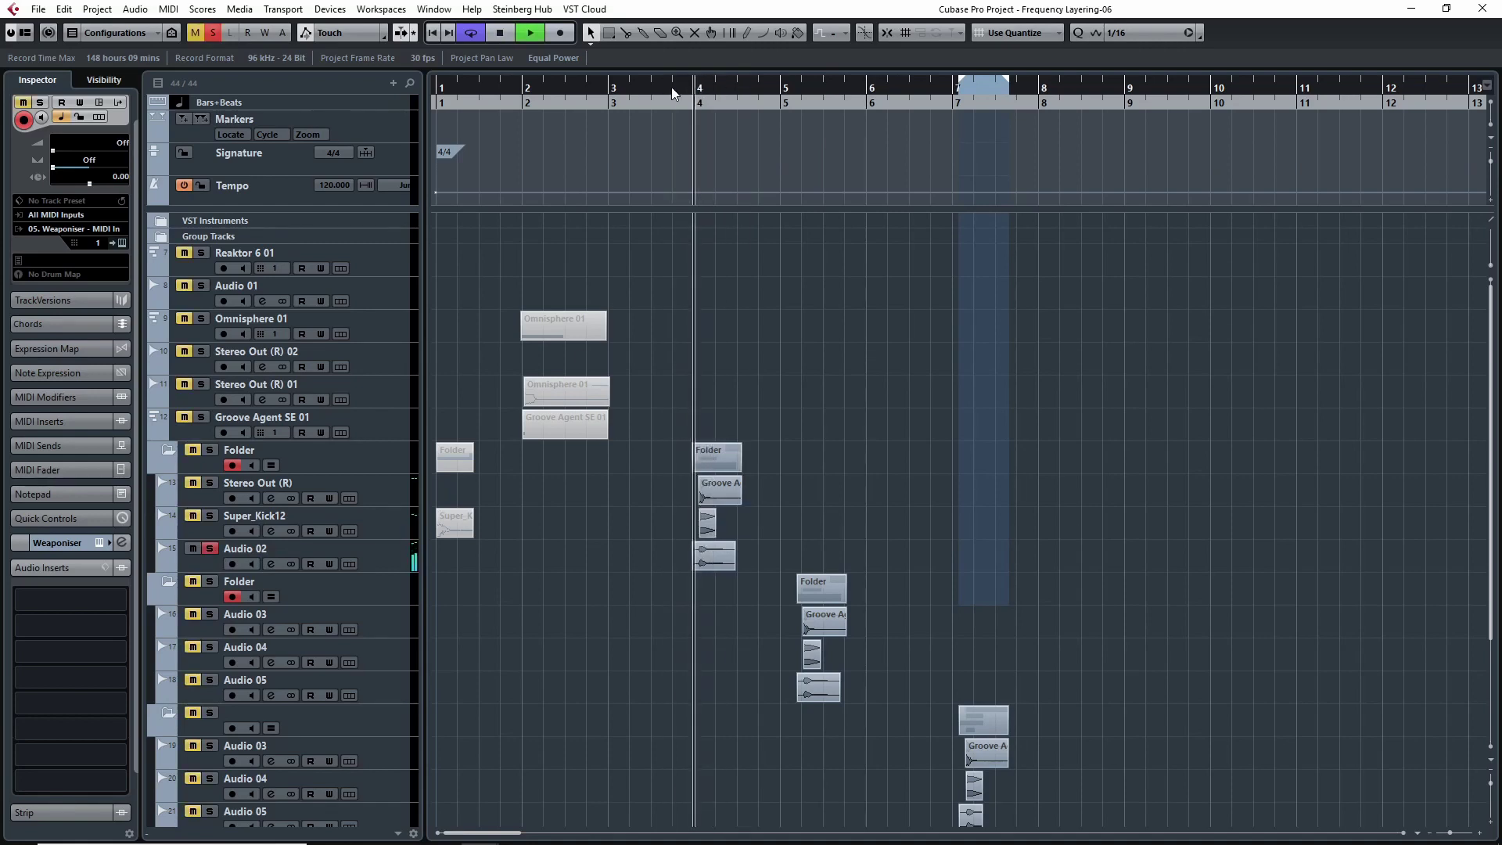
left_click(671, 93)
left_click(500, 32)
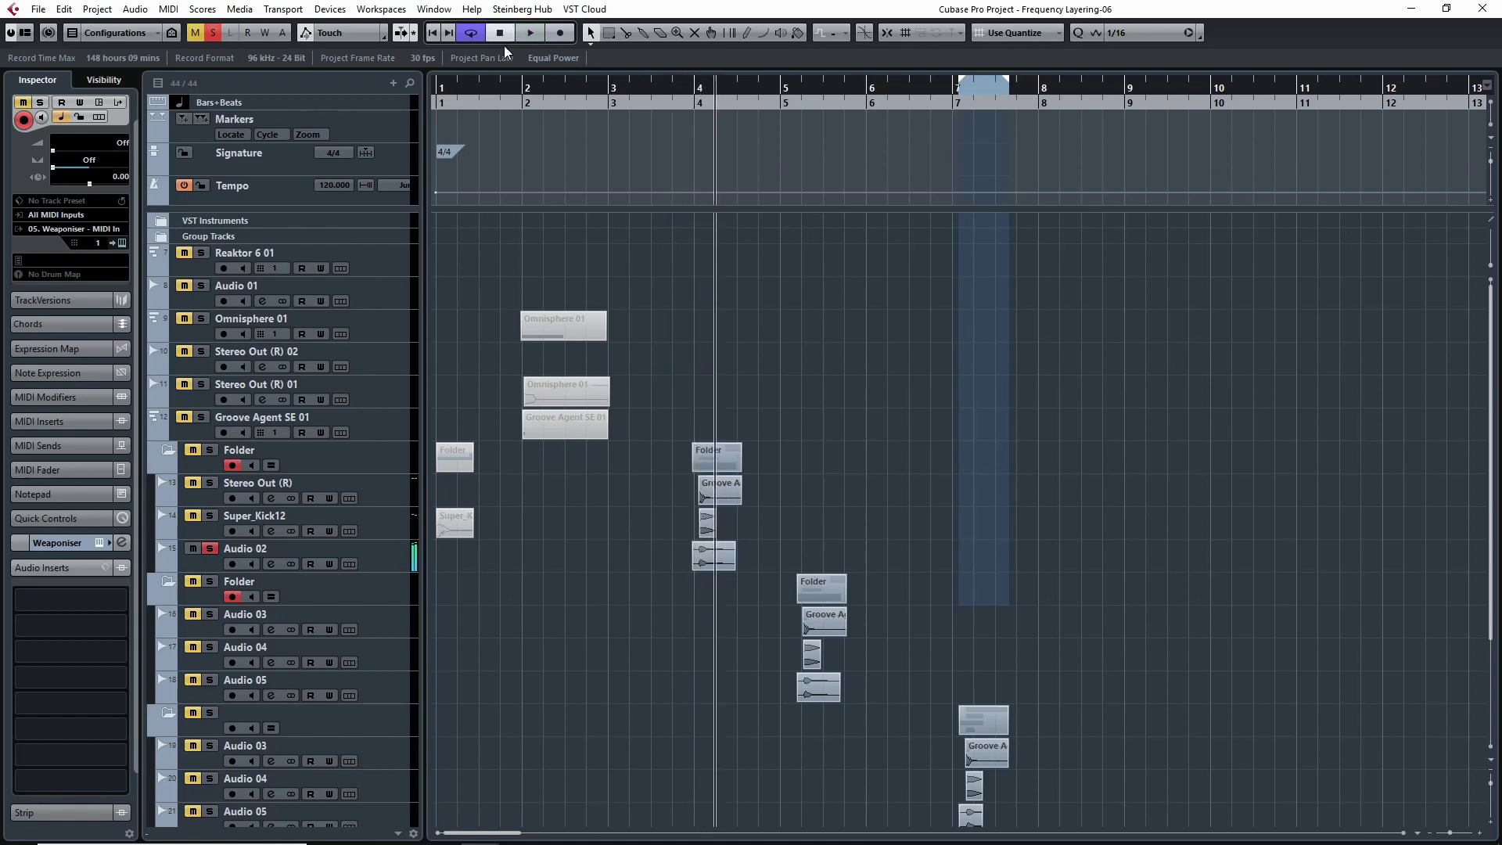
left_click(210, 549)
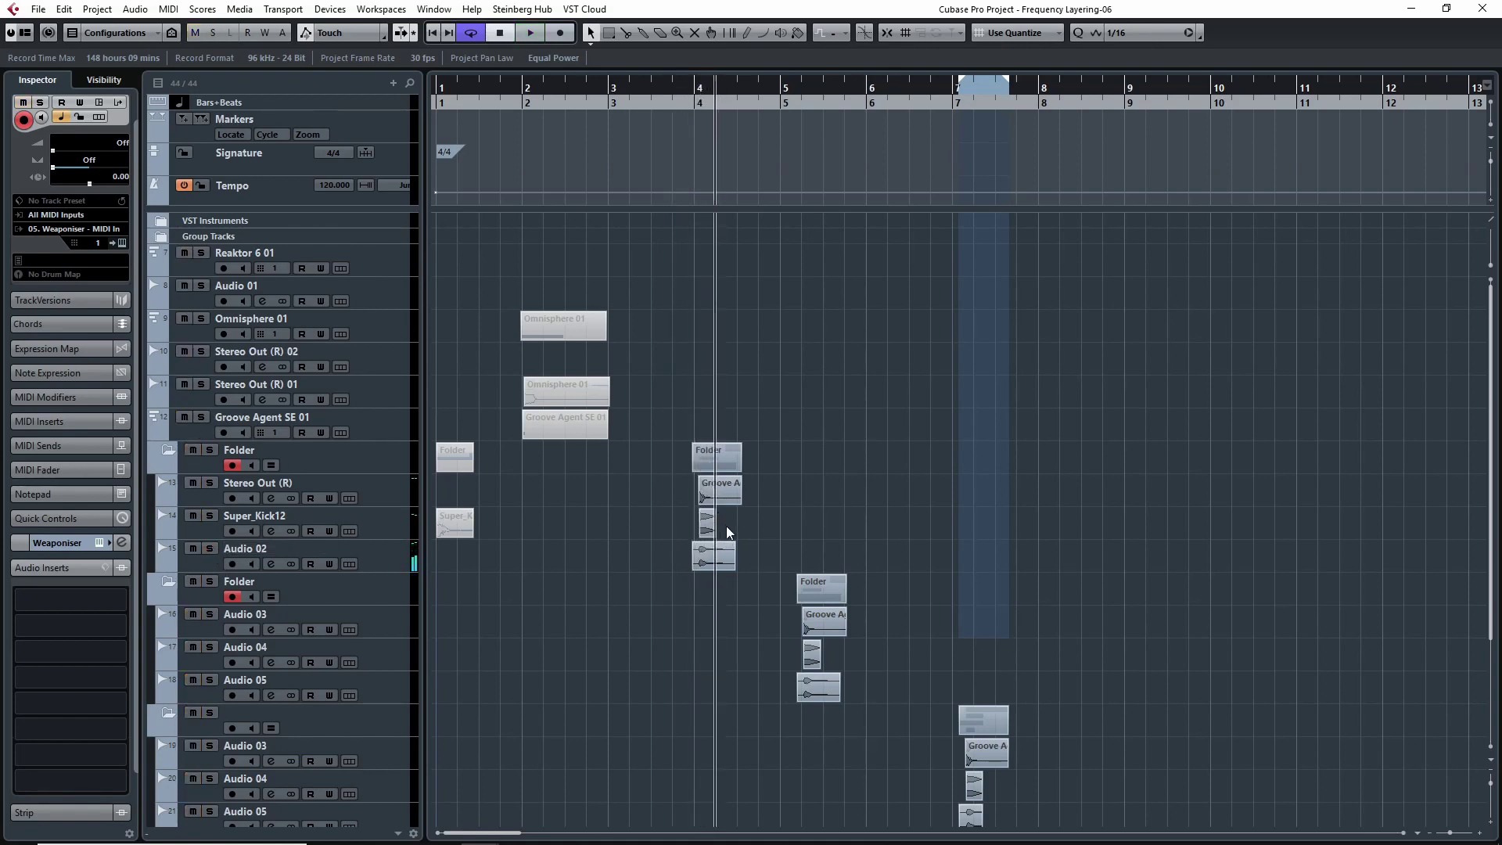
Select the Audio 02 clip at bar 4, and replay the Stereo Out (R) layer briefly in solo.
left_click_drag(694, 595, 735, 562)
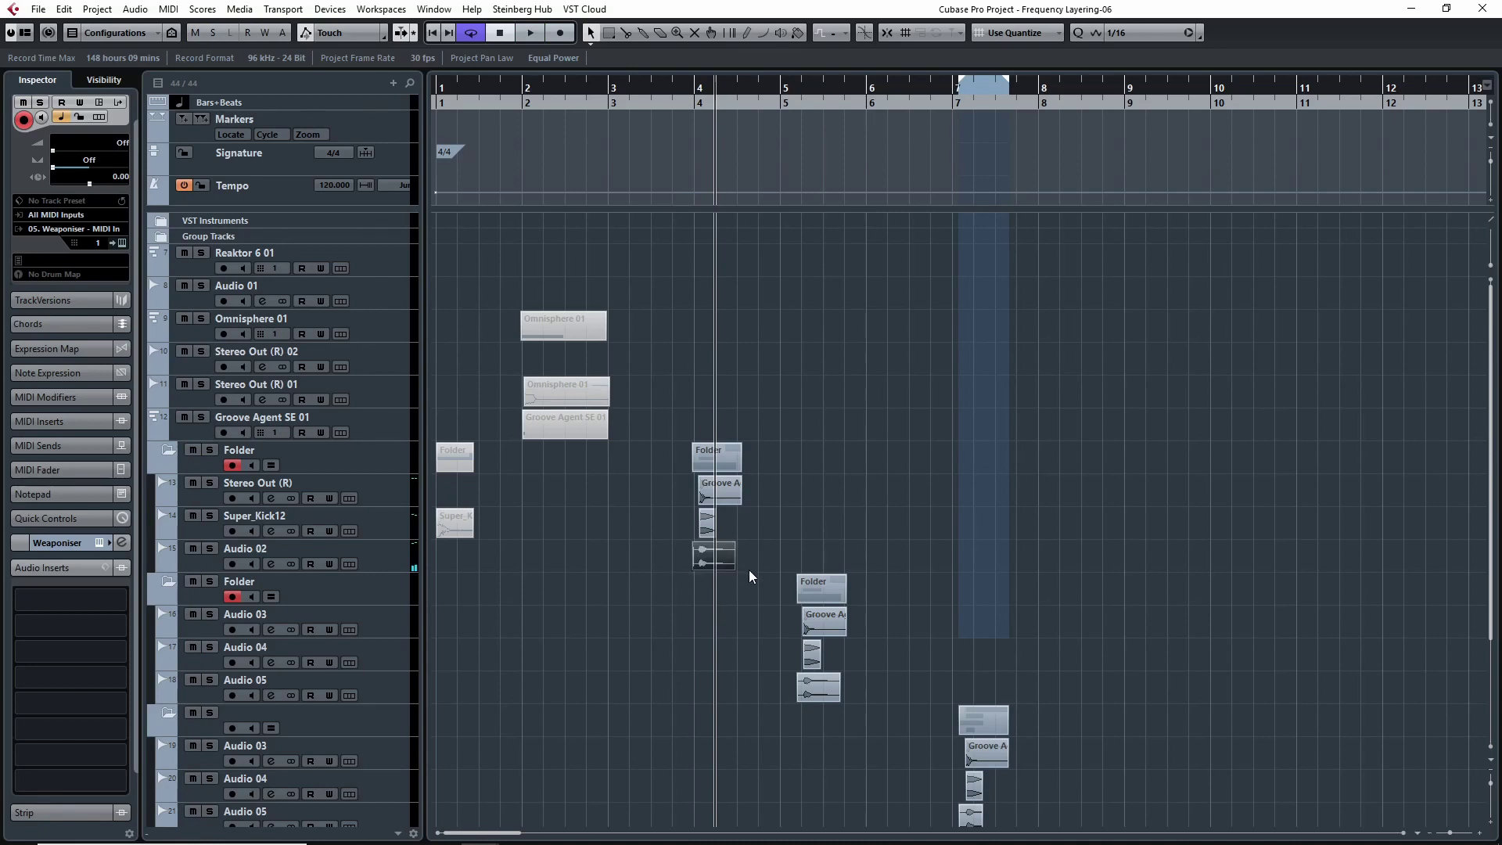
left_click(712, 577)
left_click(209, 483)
double_click(692, 106)
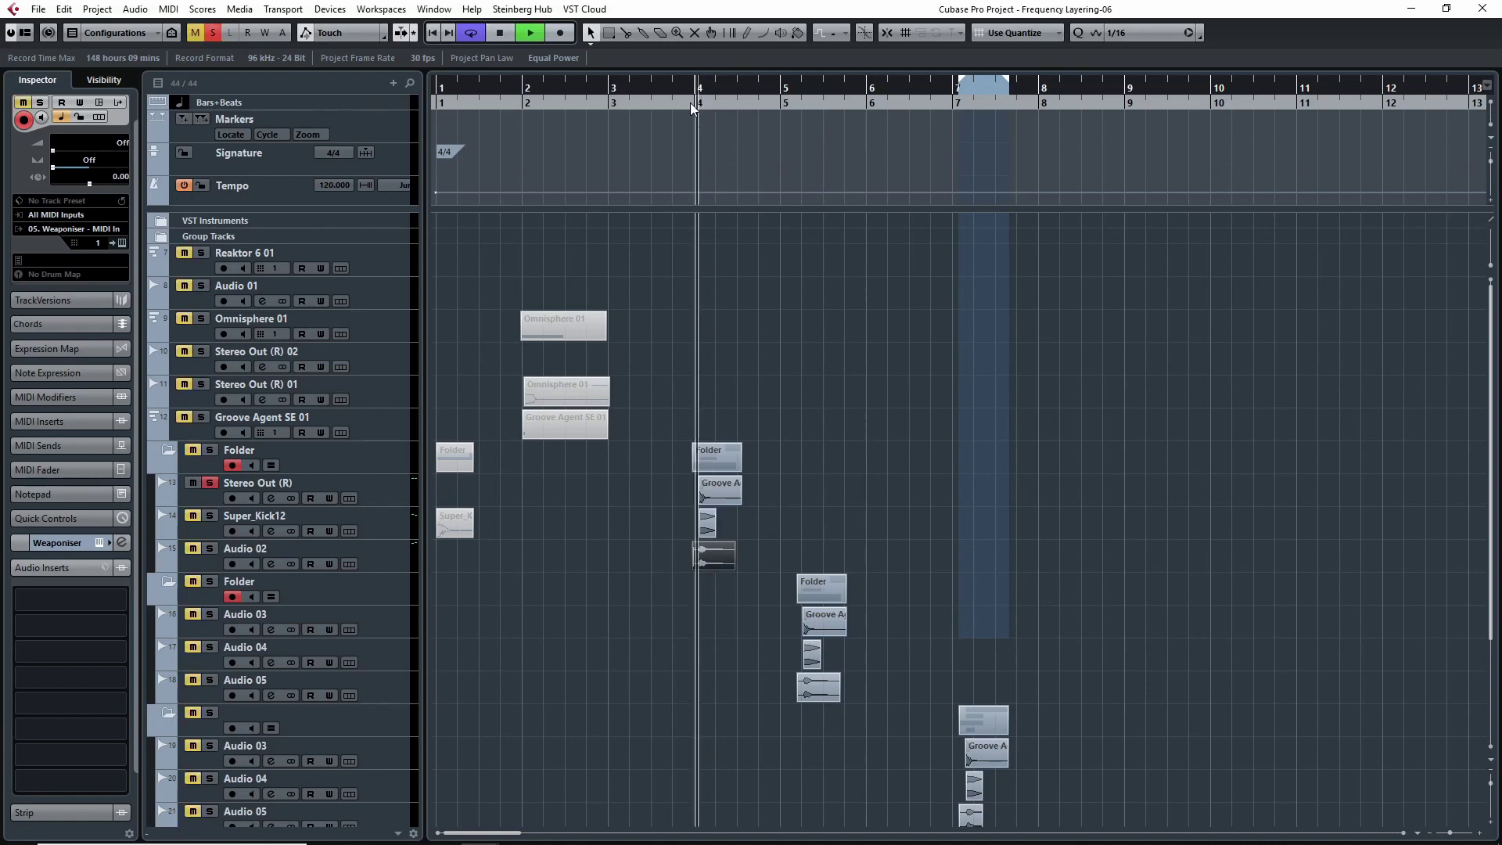
key("space")
left_click(209, 482)
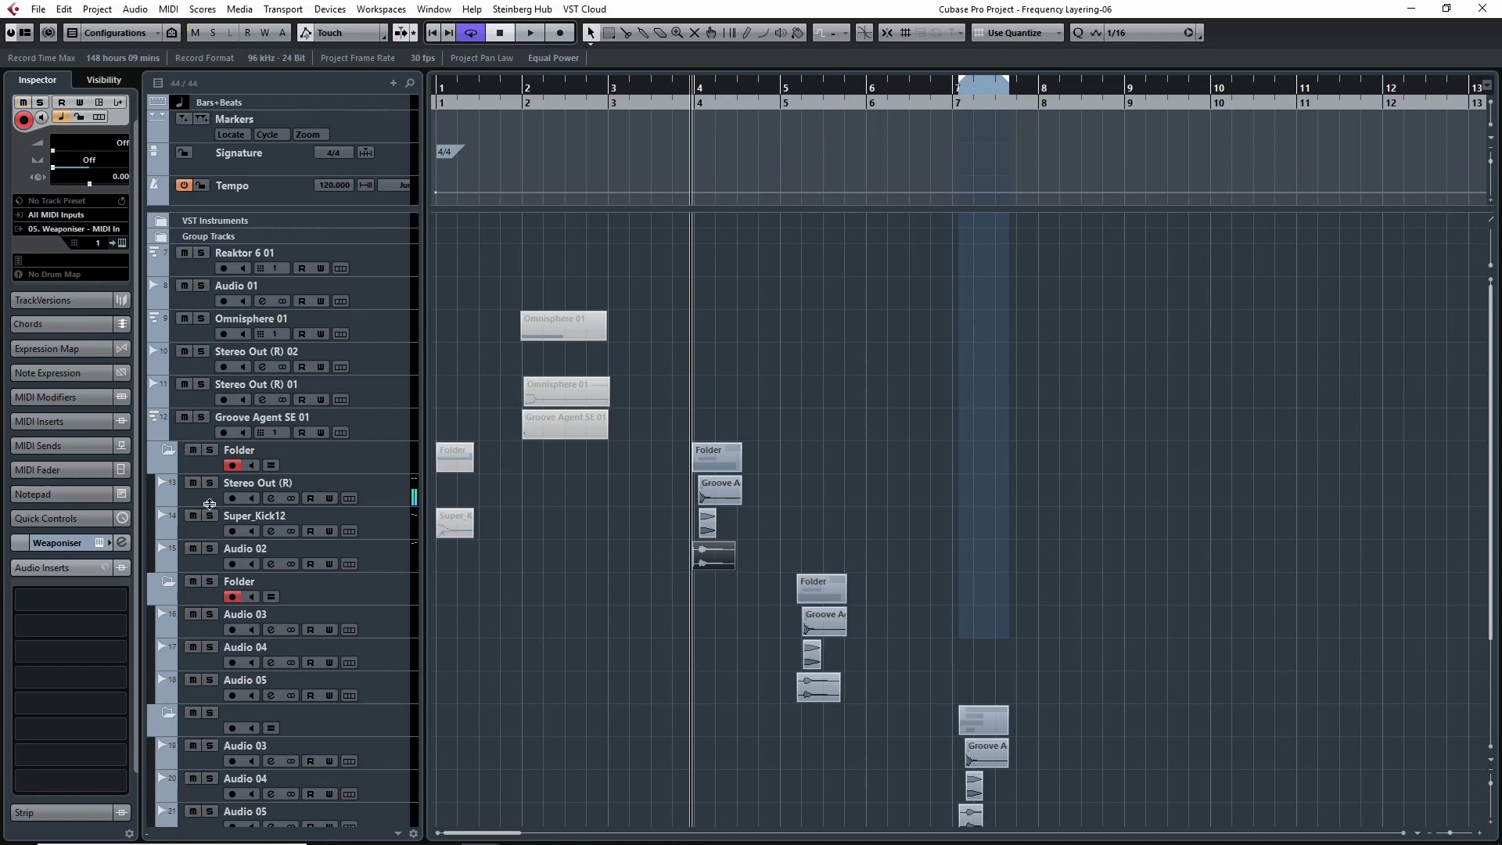
Solo the first folder, play its three layers together from just before bar 4, and turn the solo off.
left_click(210, 450)
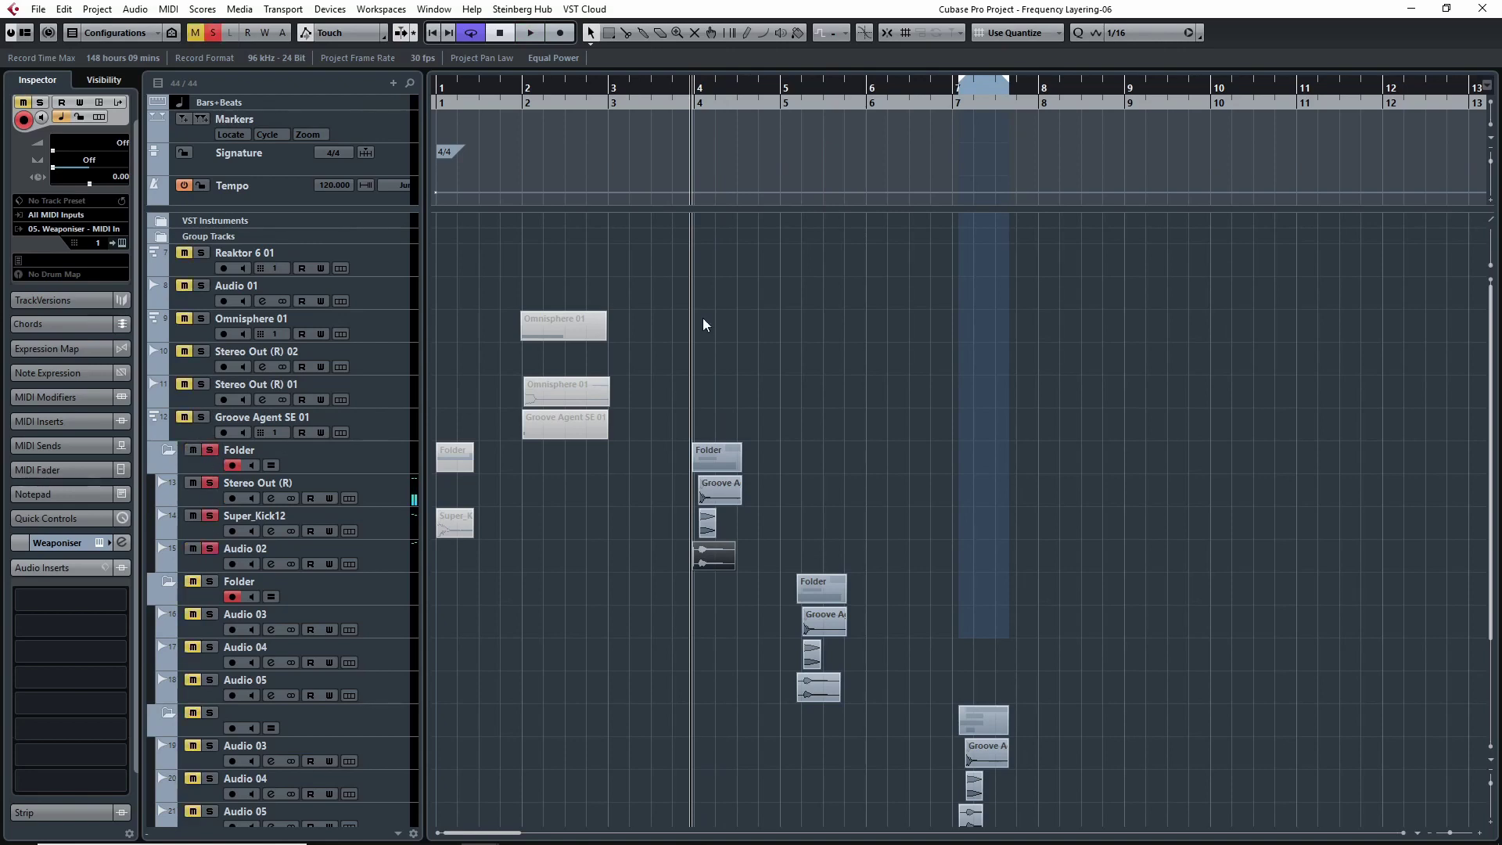
double_click(686, 91)
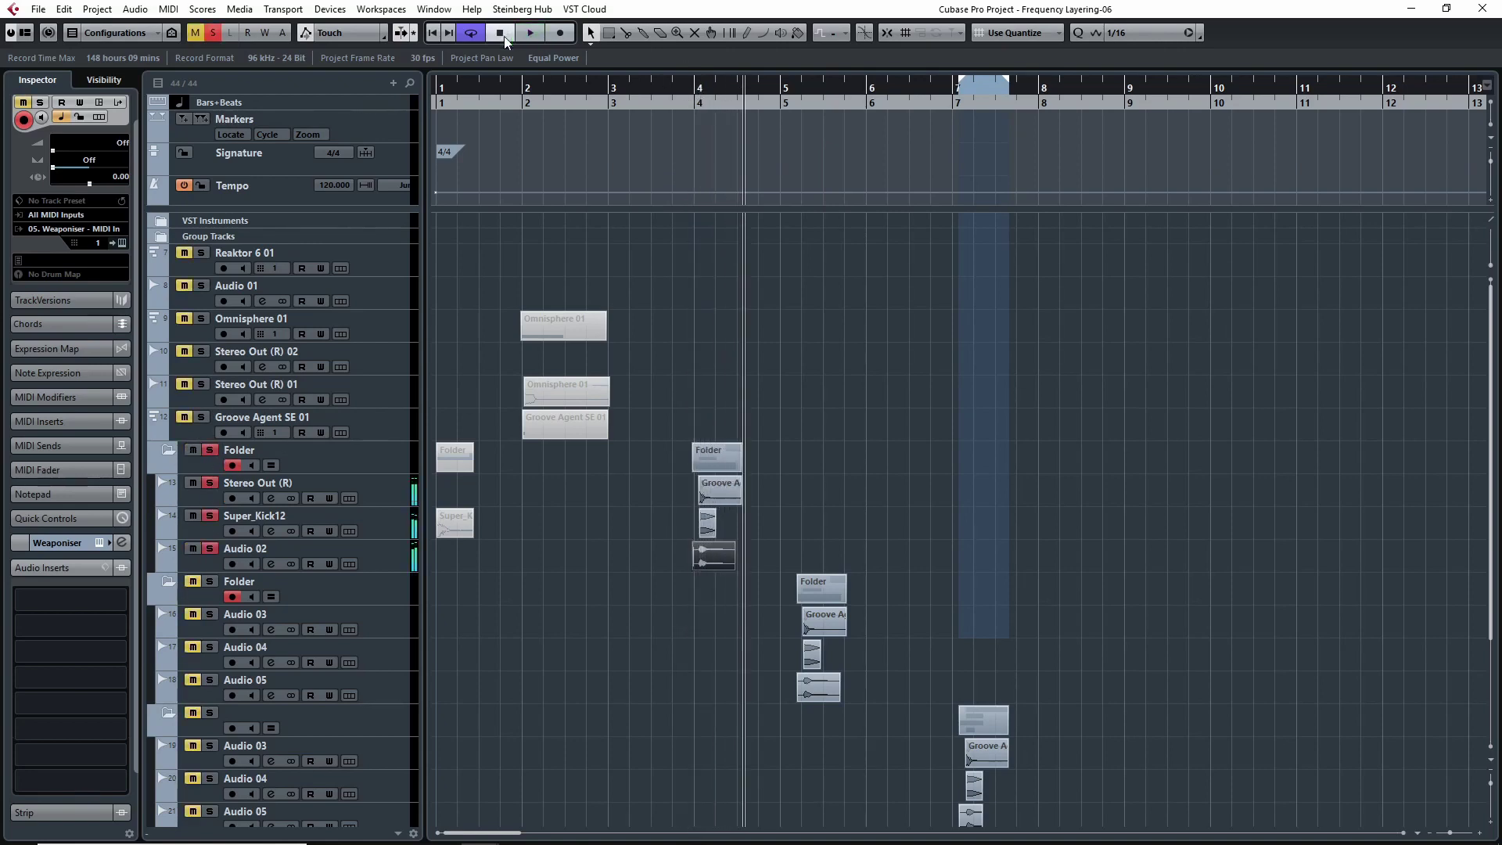
key("space")
left_click(210, 452)
Play back the second folder's stack twice, starting from about bar 5.
scroll(858, 647, "right", 3)
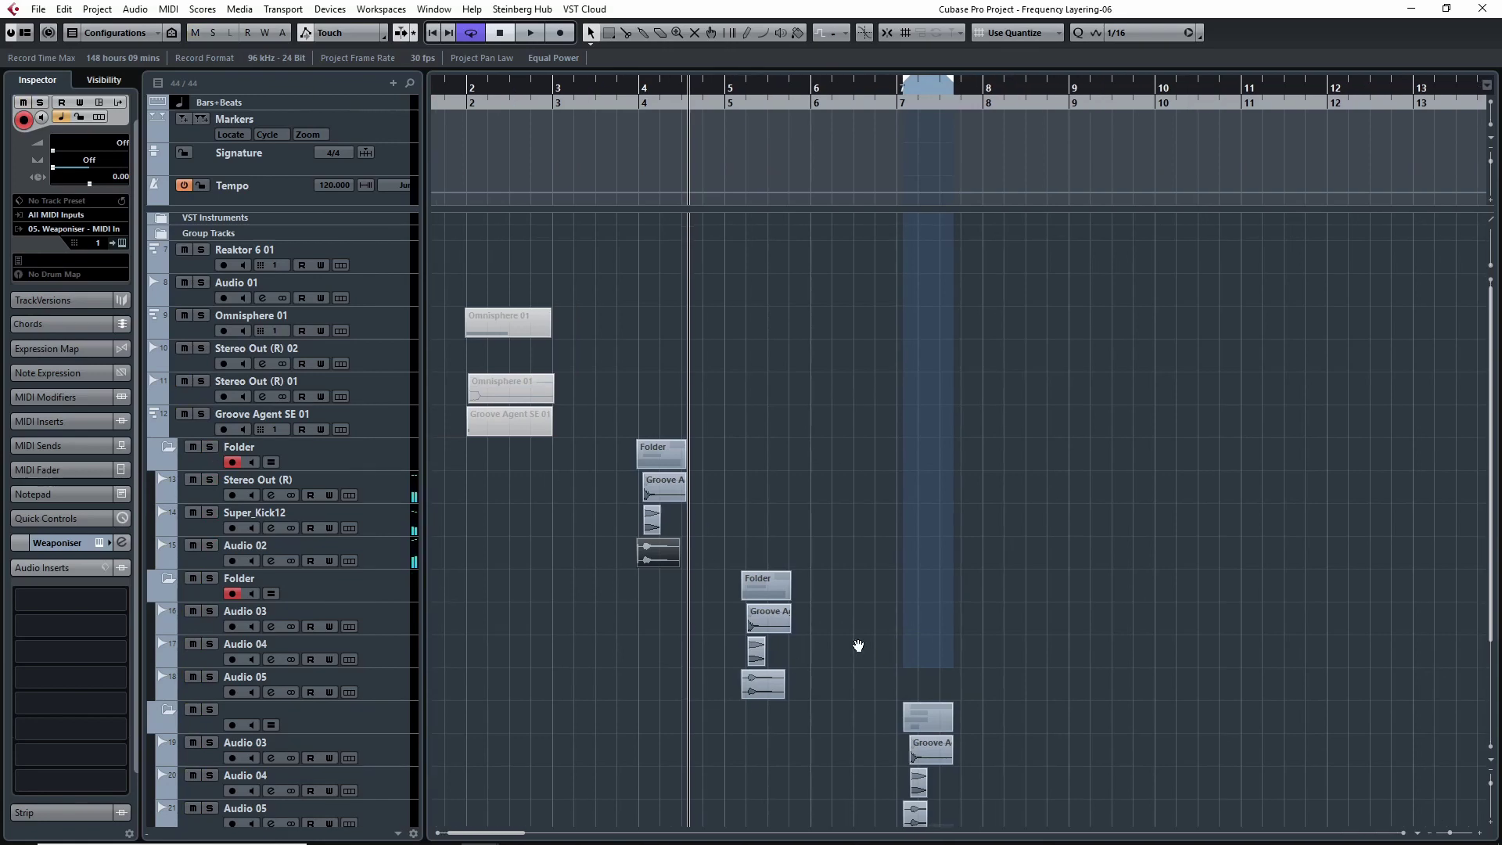
scroll(848, 607, "right", 1)
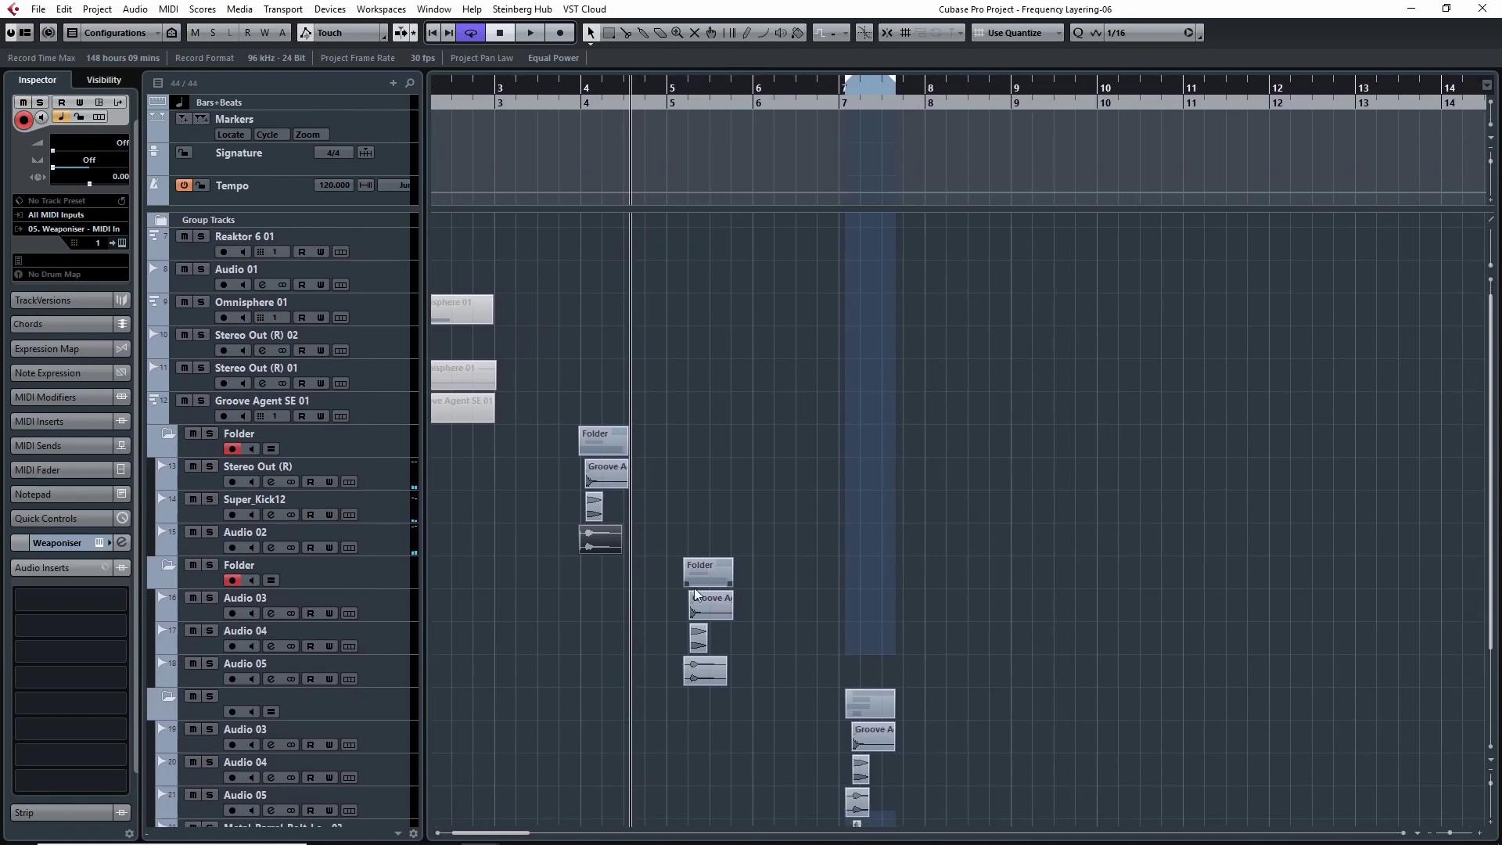
left_click(672, 98)
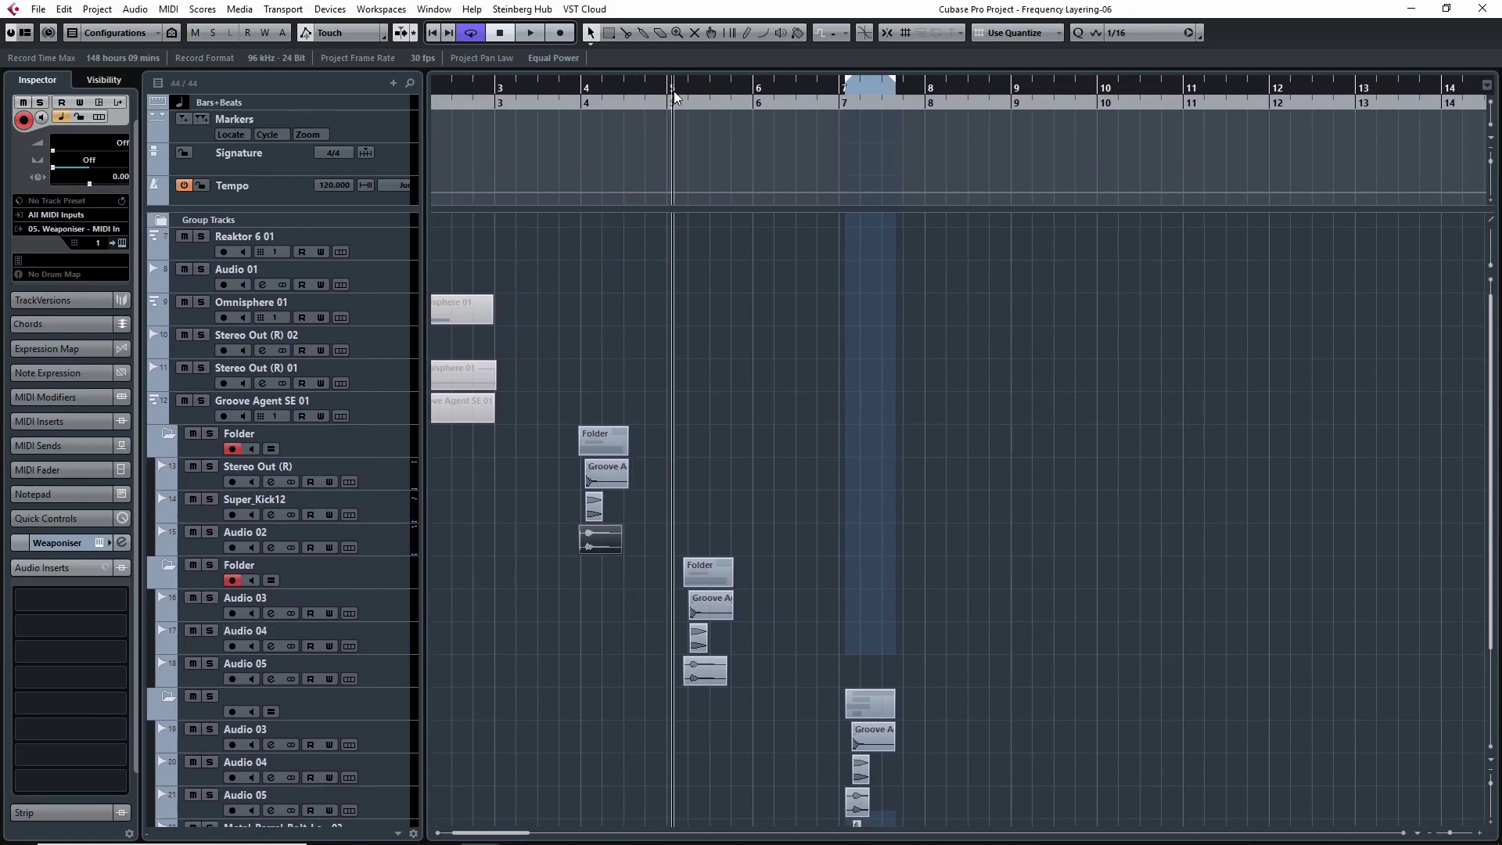
key("space")
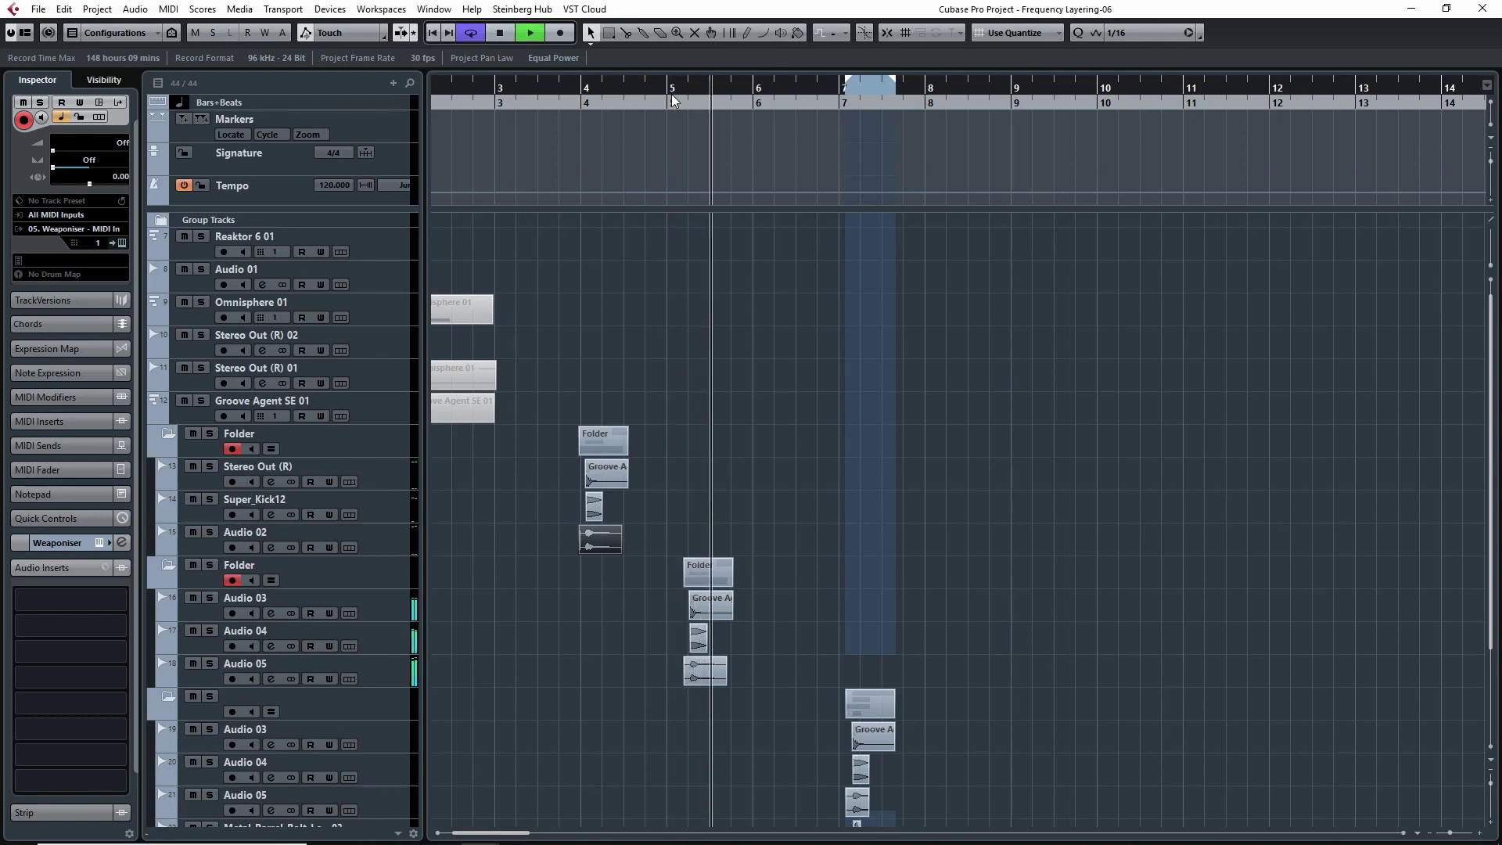
left_click(683, 90)
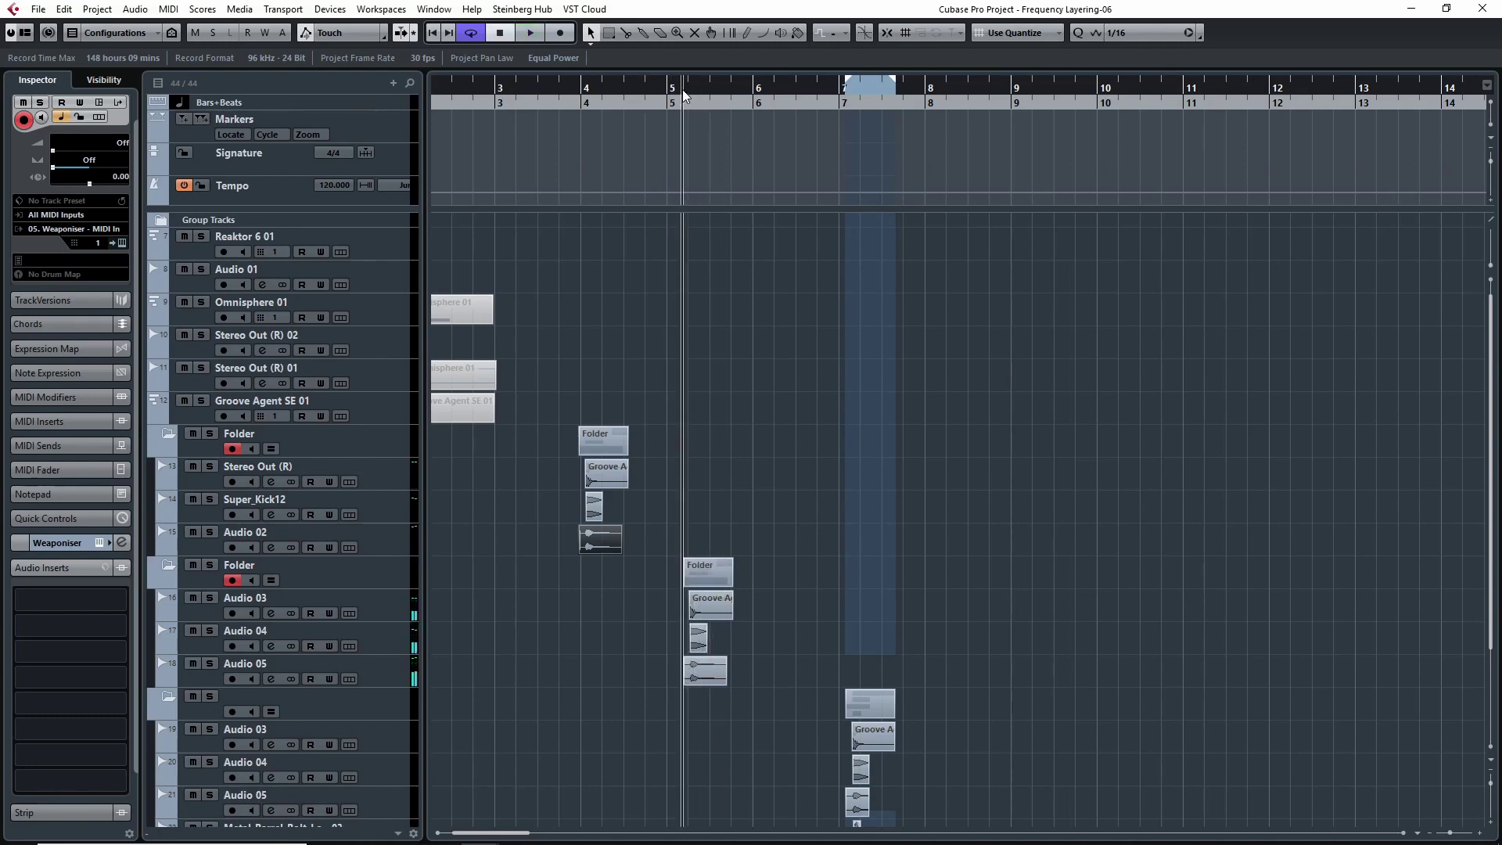
key("space")
key("space")
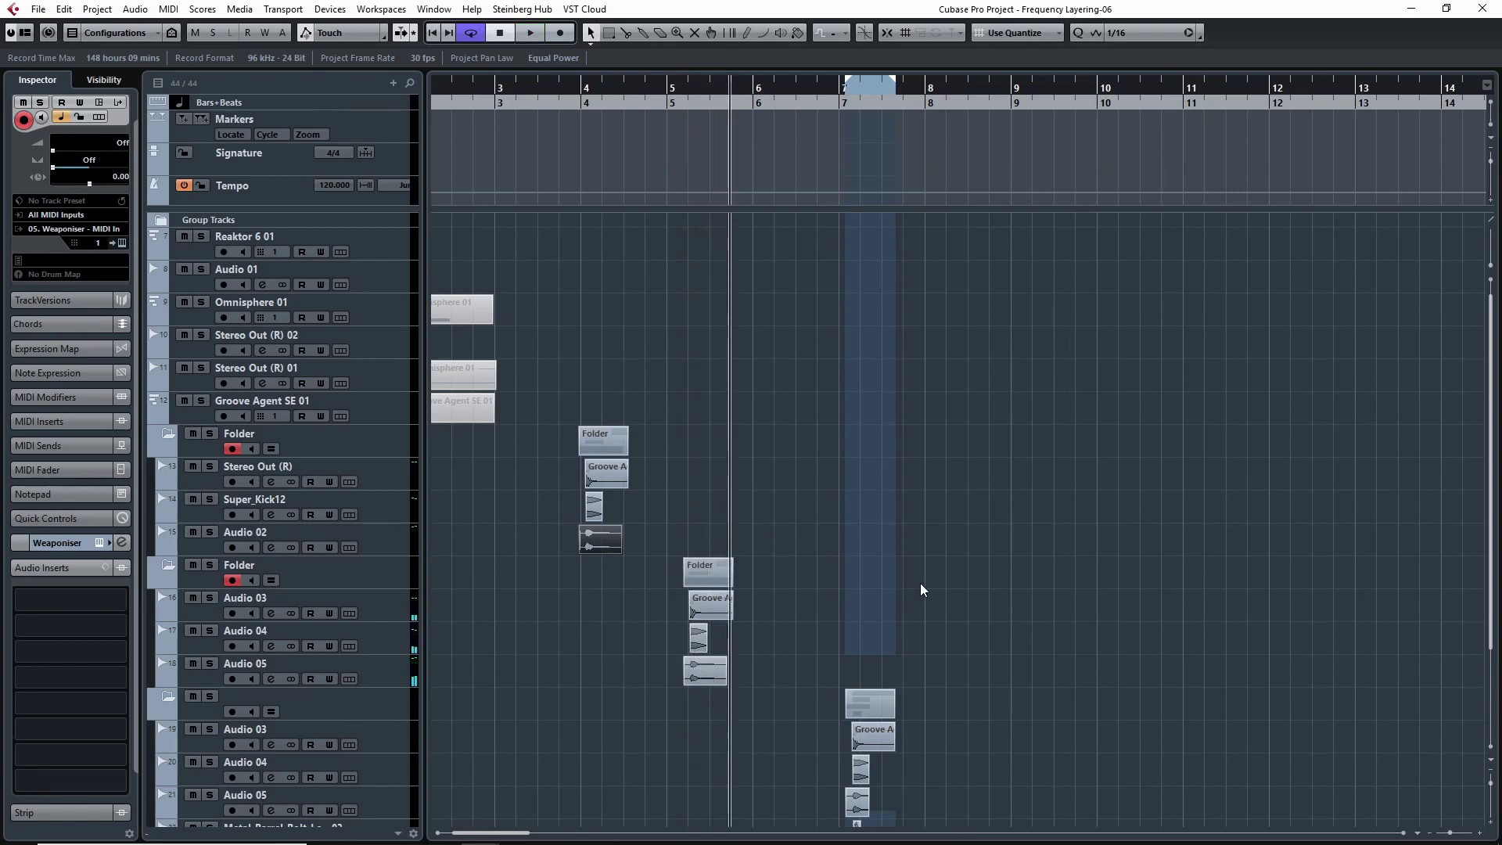
Place the playhead just before the third stack at bar 7 and select the Metal_Barrel_Bolt track and its clip.
scroll(922, 598, "down", 4)
scroll(1082, 496, "right", 3)
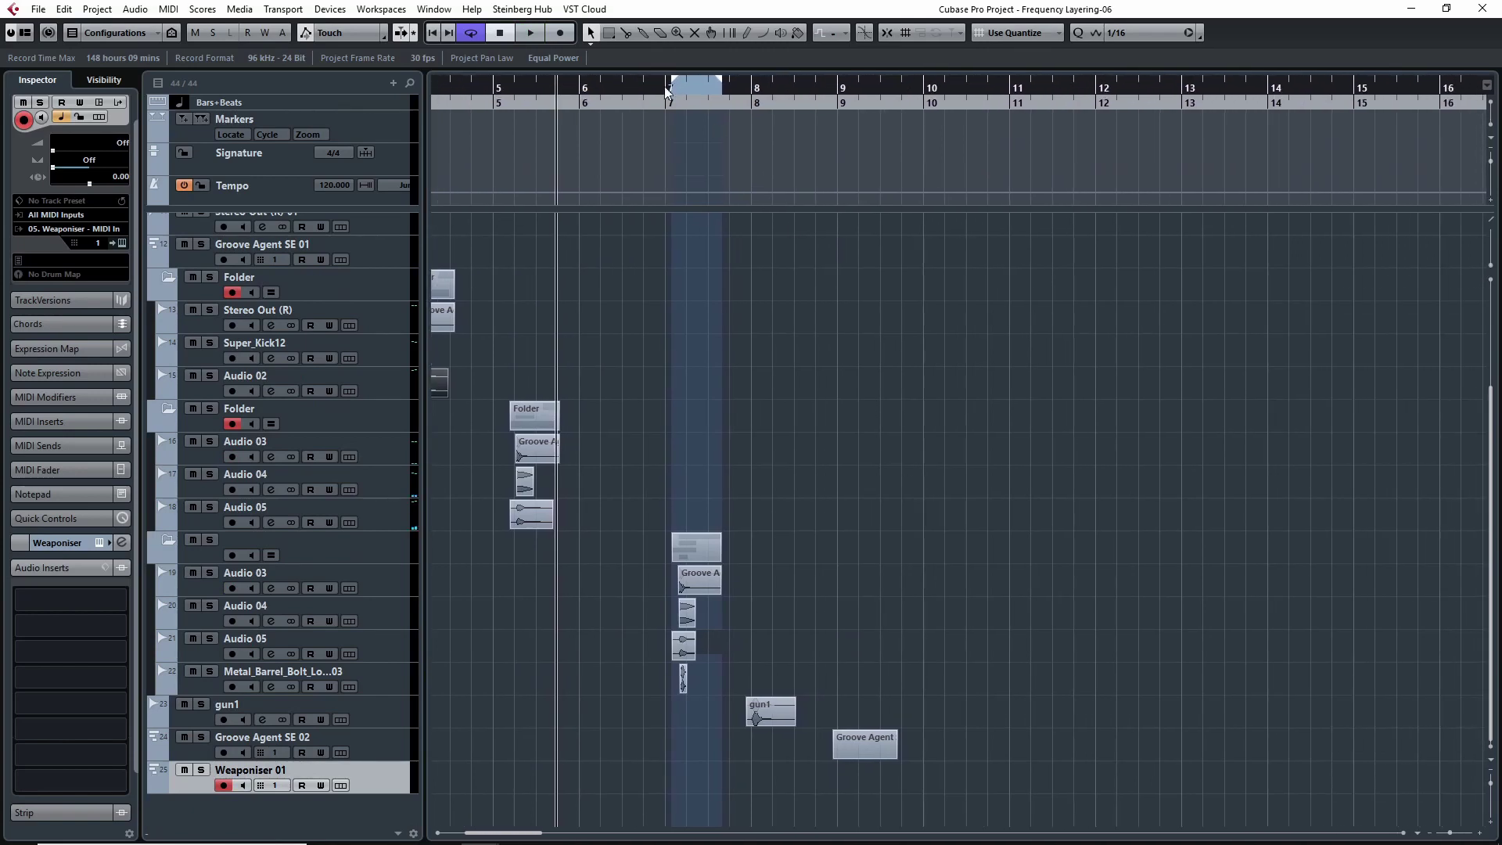
left_click(662, 91)
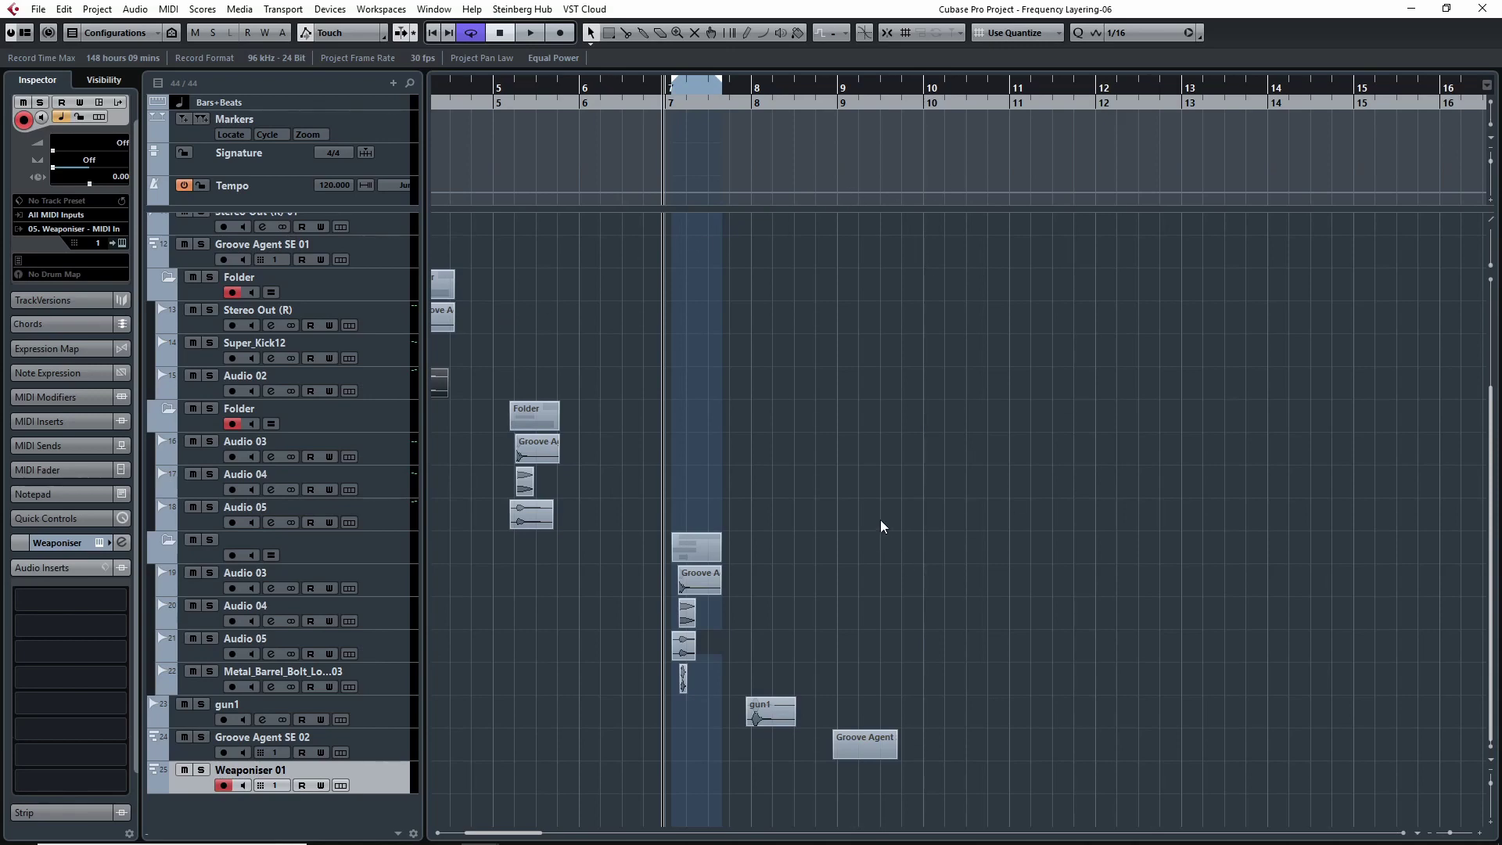
left_click(209, 687)
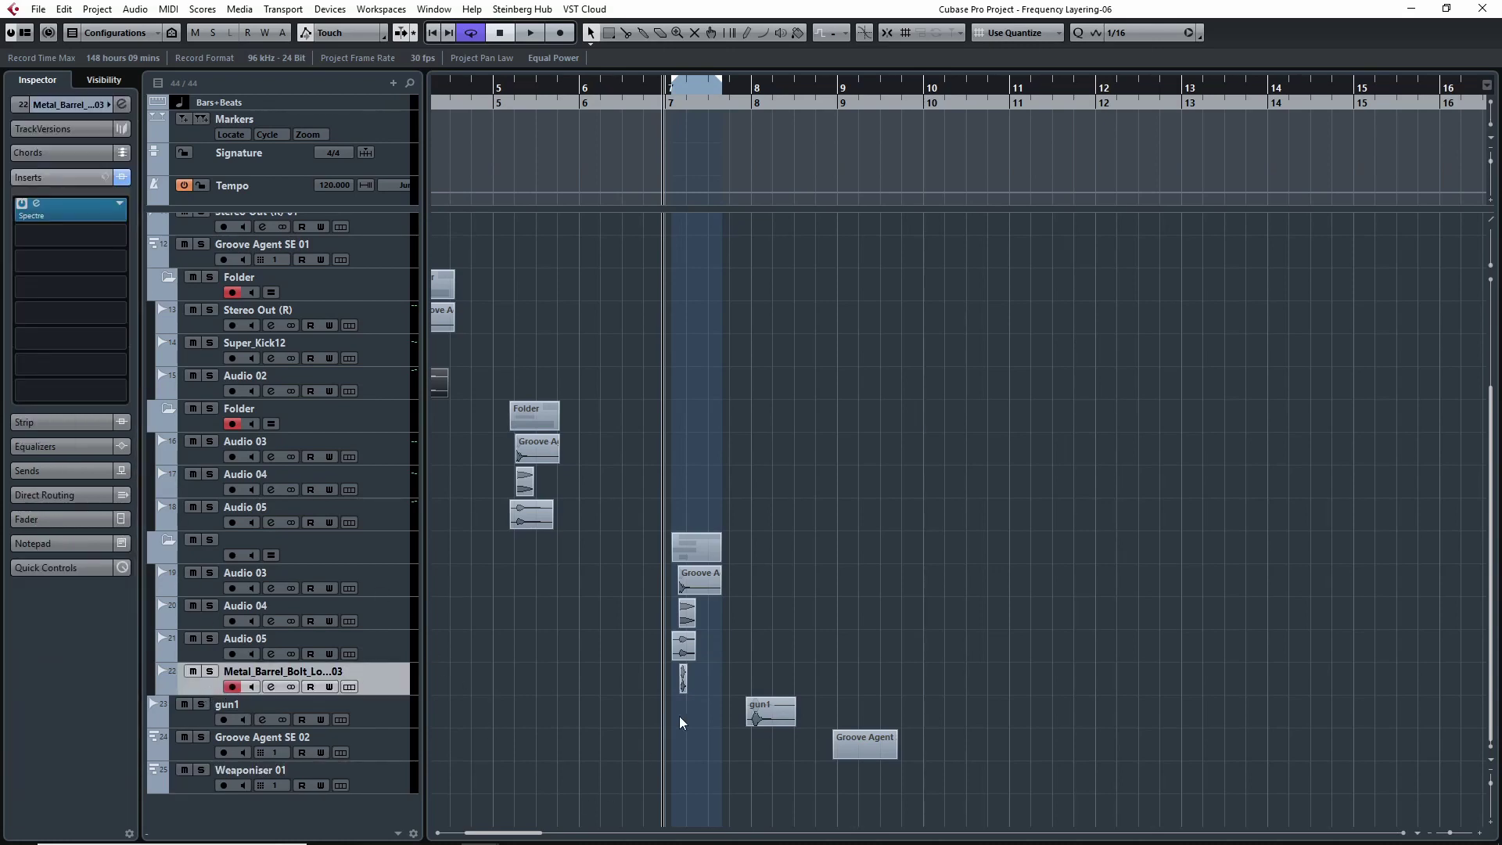
left_click(683, 678)
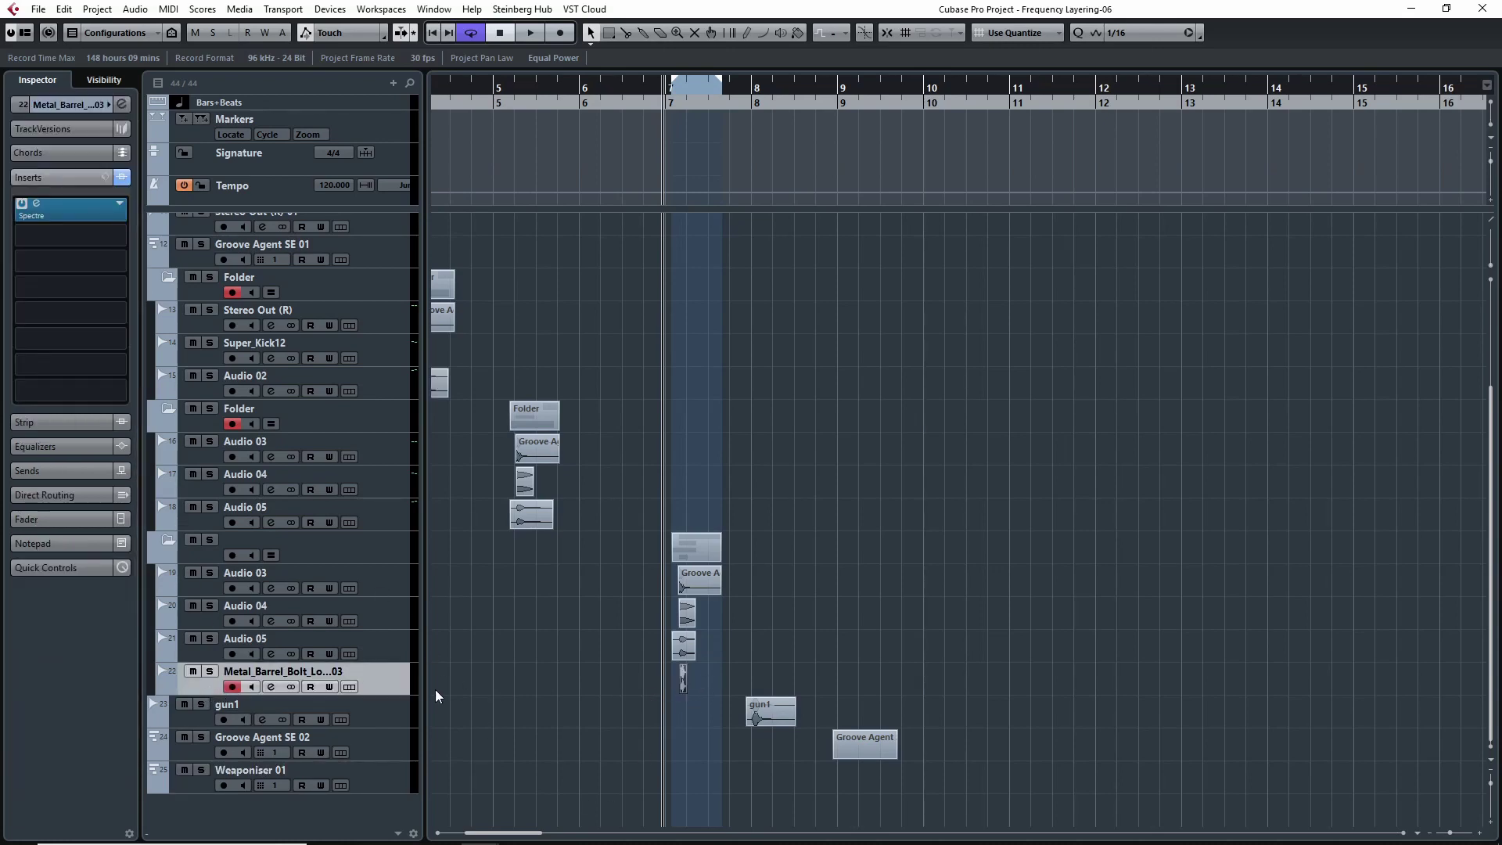
Solo the Metal_Barrel_Bolt track, audition its clip from just before bar 7, and turn the solo off.
left_click(211, 672)
key("space")
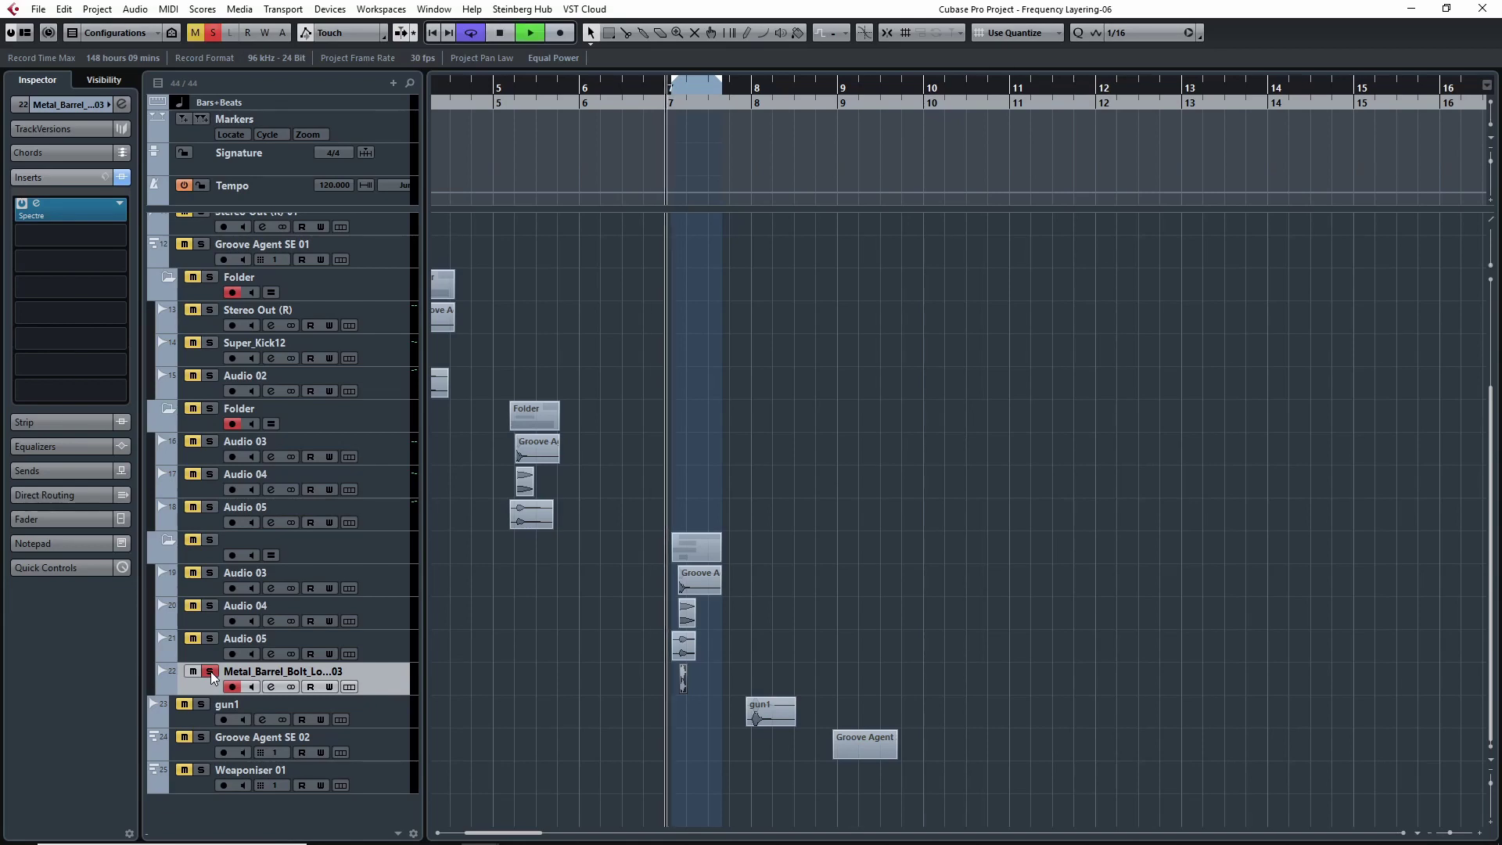
key("space")
key("space")
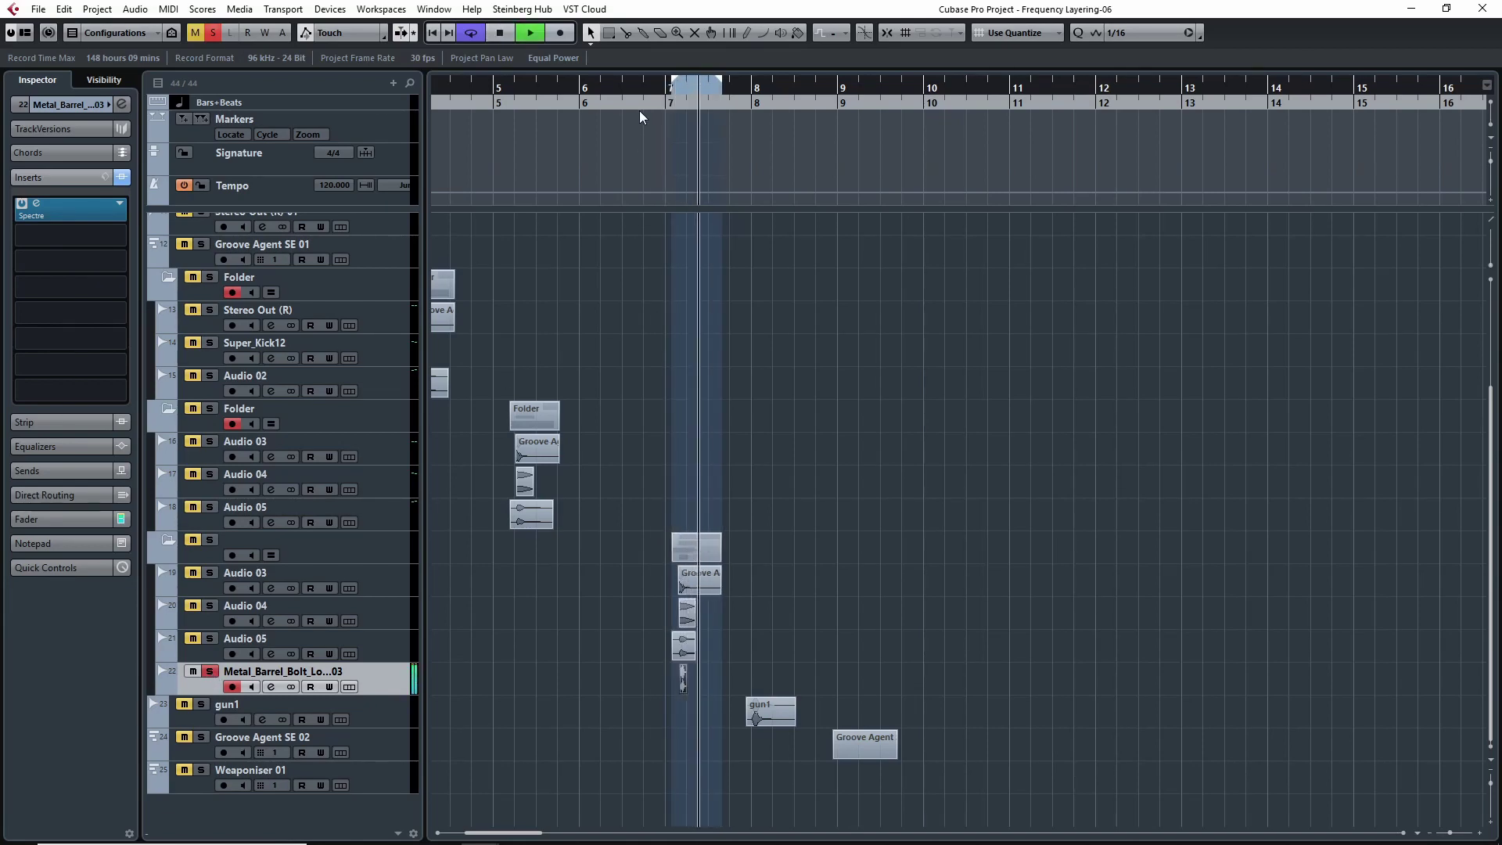
key("space")
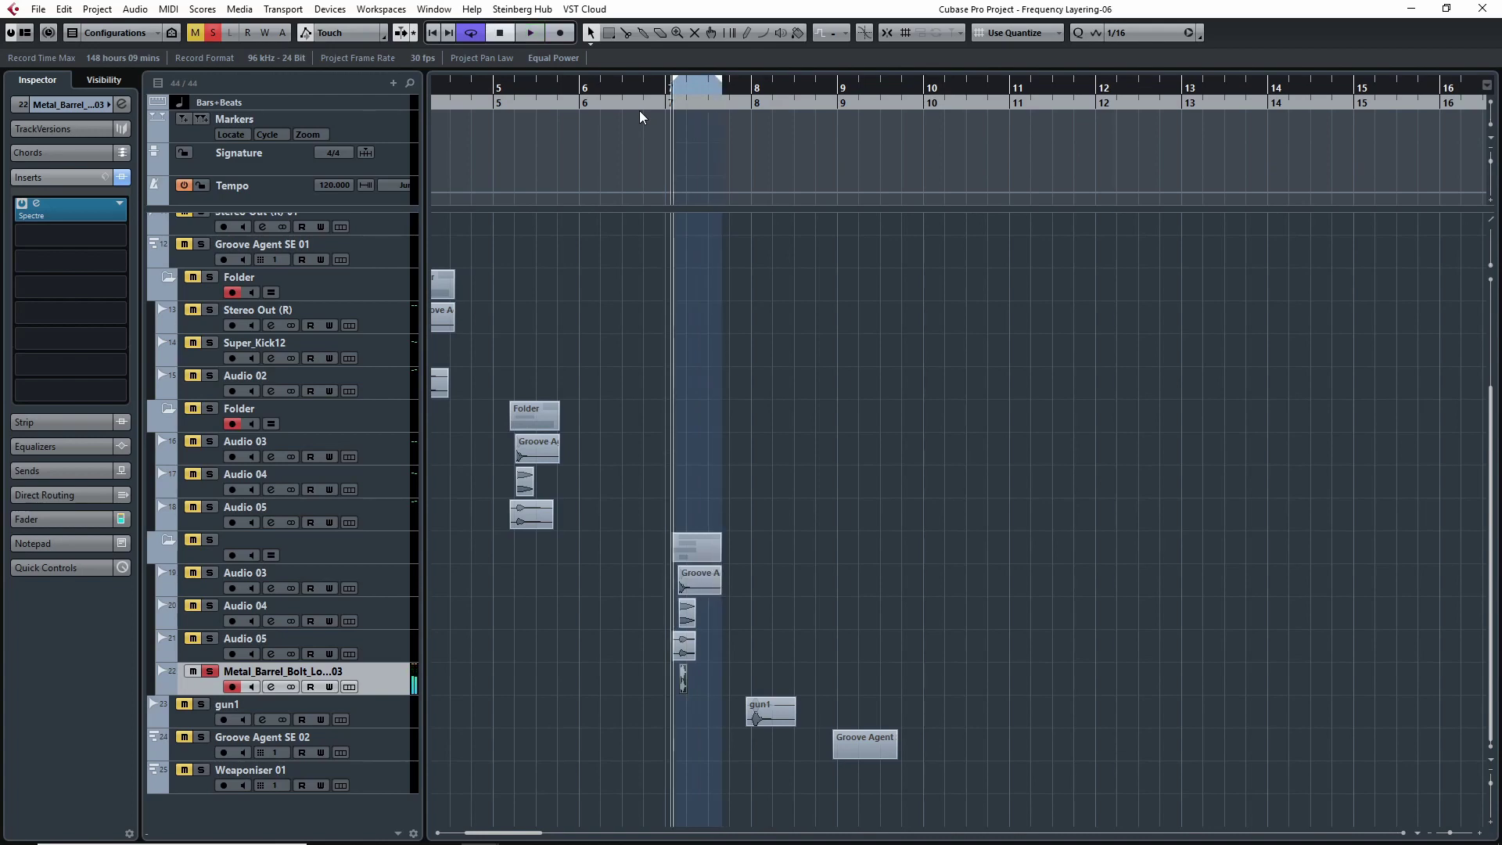
key("s")
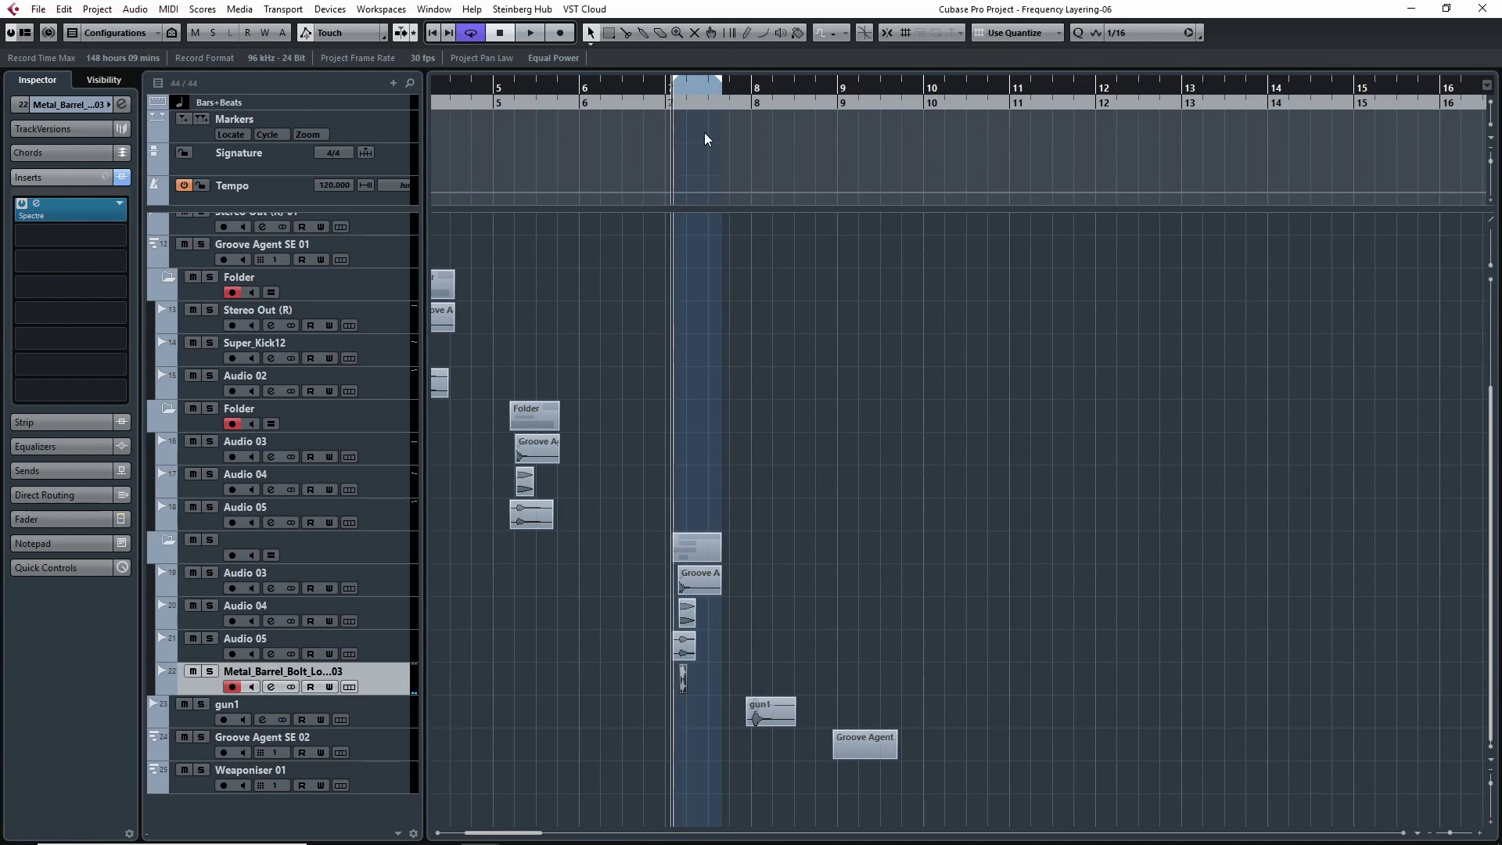
Play back the complete third stack with the metal barrel bolt layer, replaying it from just before bar 7.
key("space")
key("space")
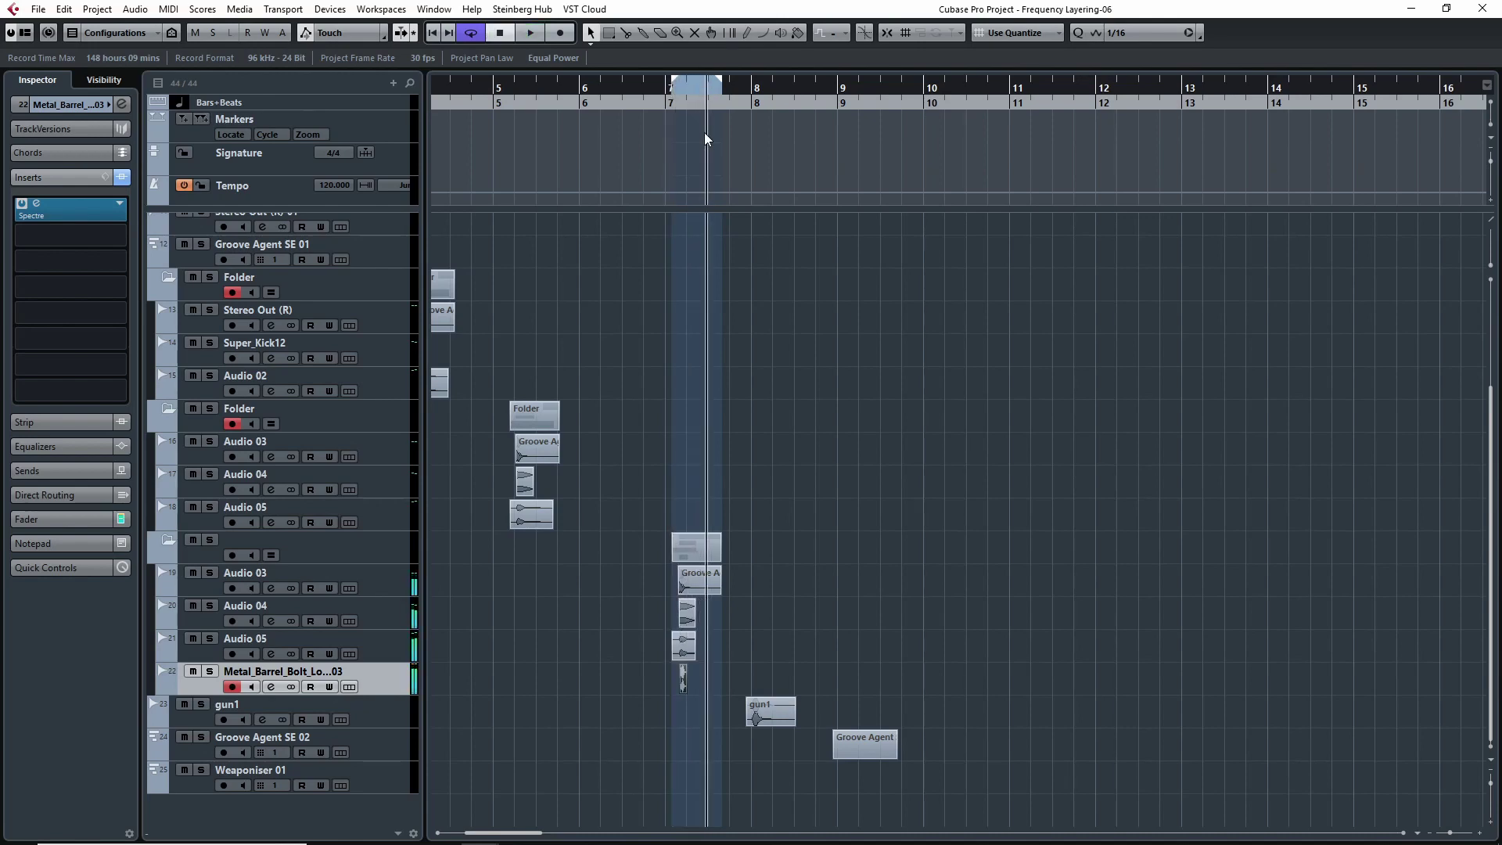
double_click(664, 102)
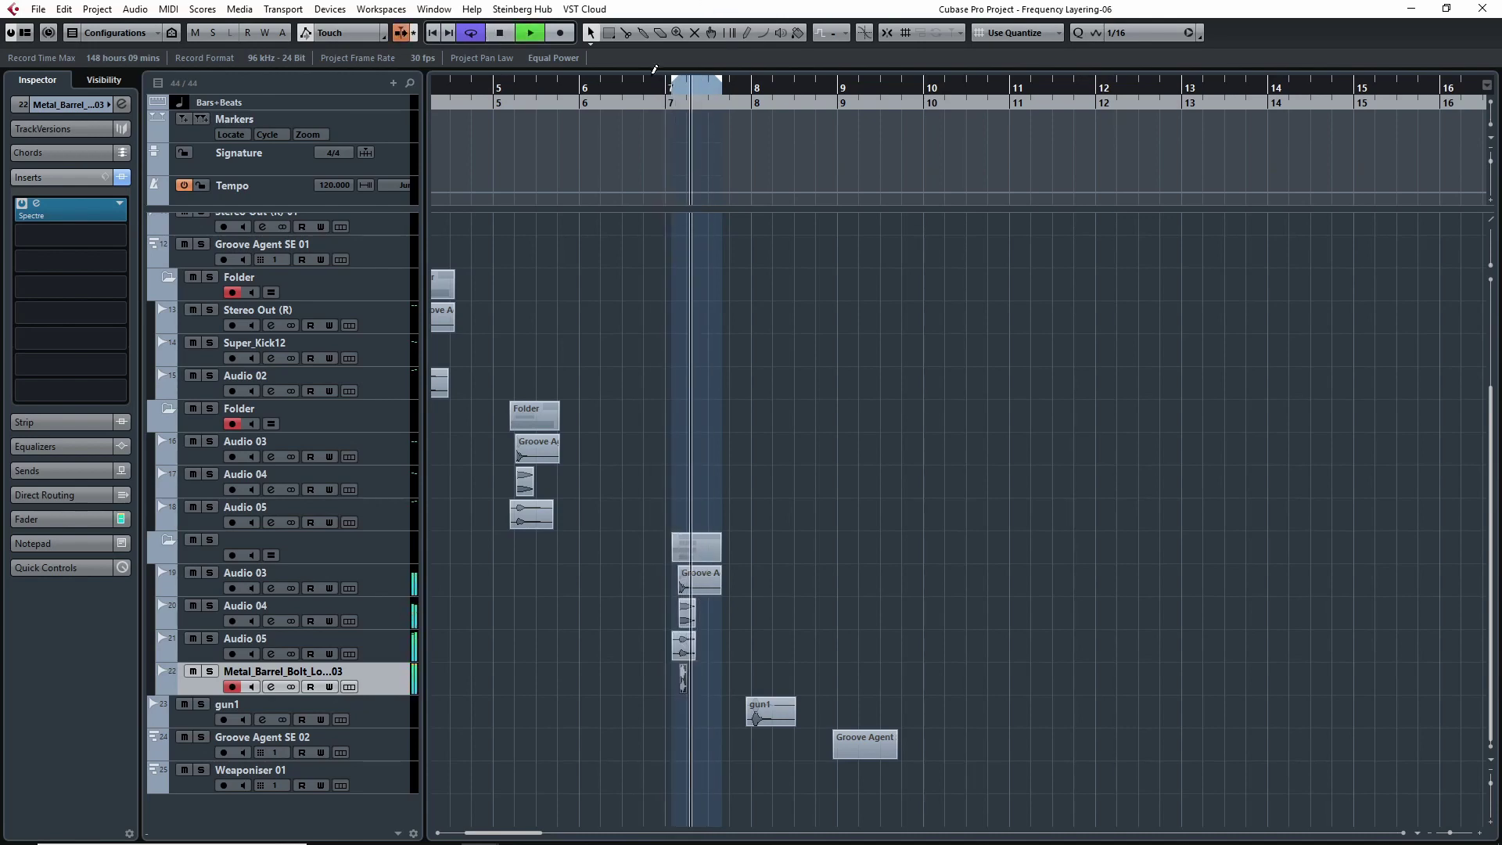
Mute the Audio 04 track in the third stack and play the stack back from just before bar 7.
key("space")
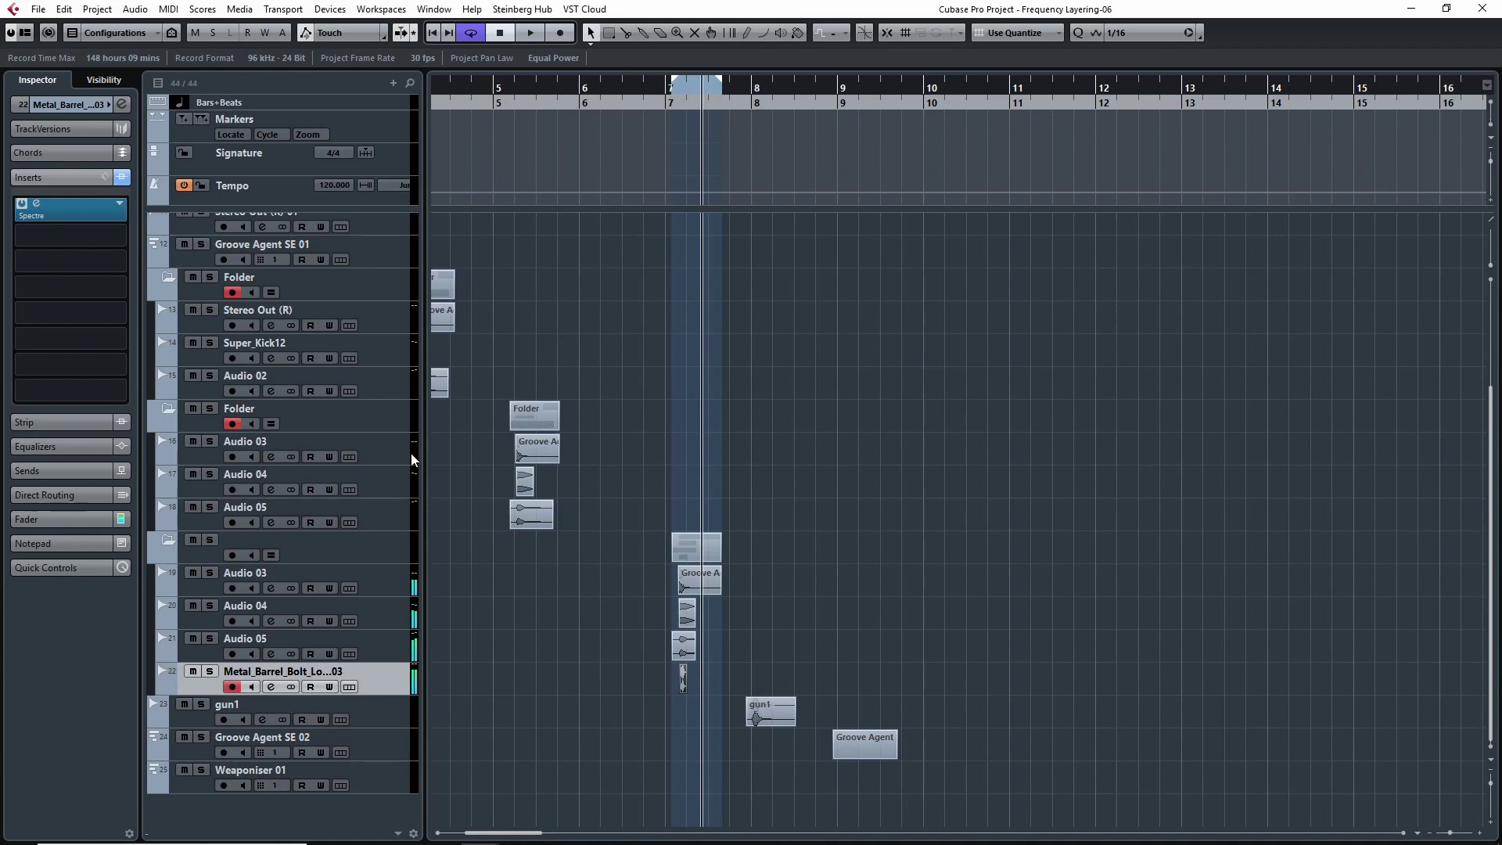
left_click(192, 606)
left_click_drag(661, 105, 667, 86)
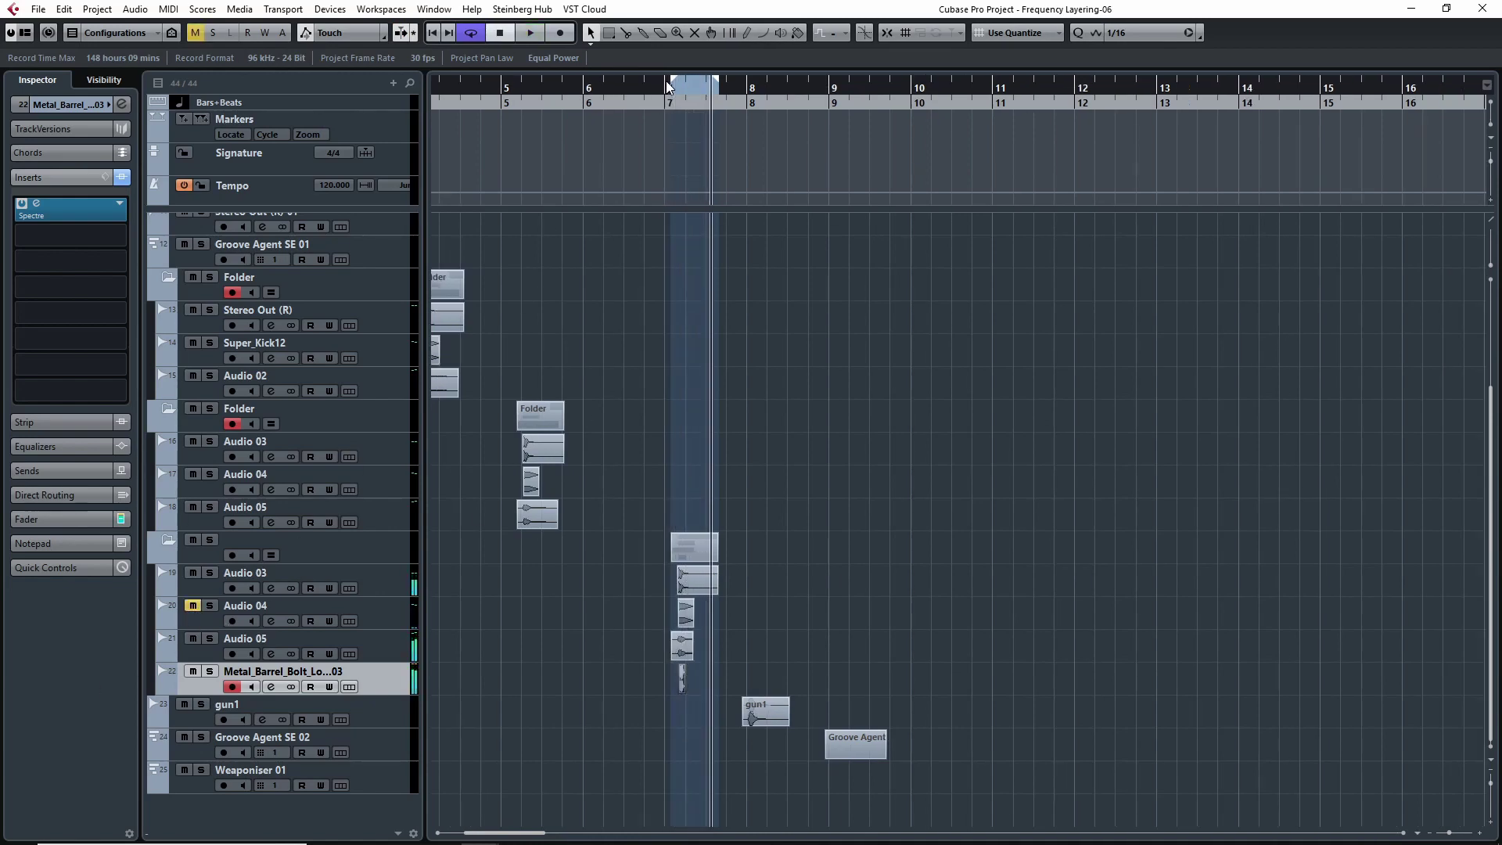
key("space")
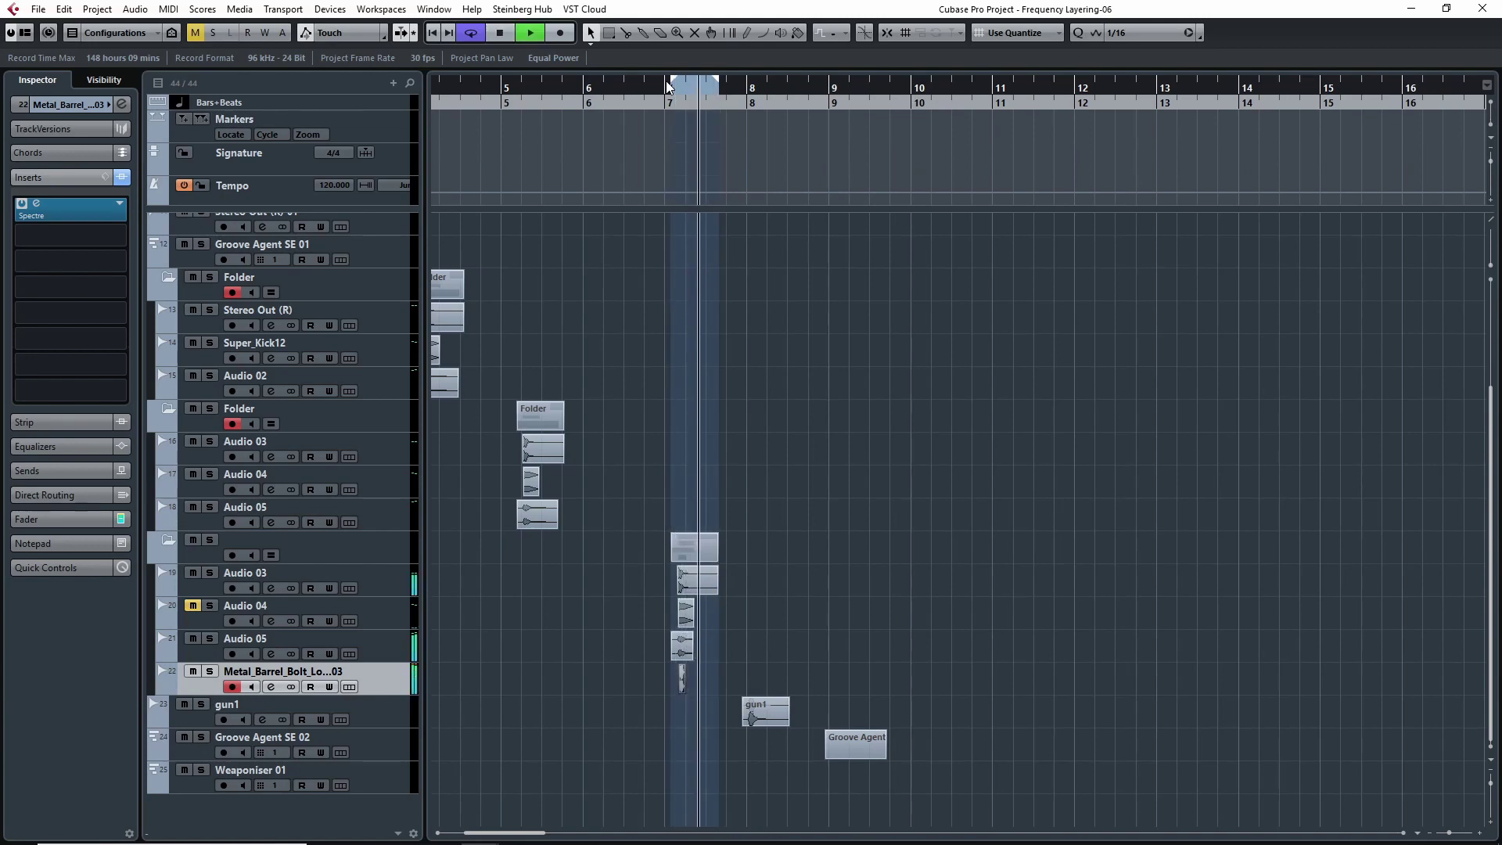
key("space")
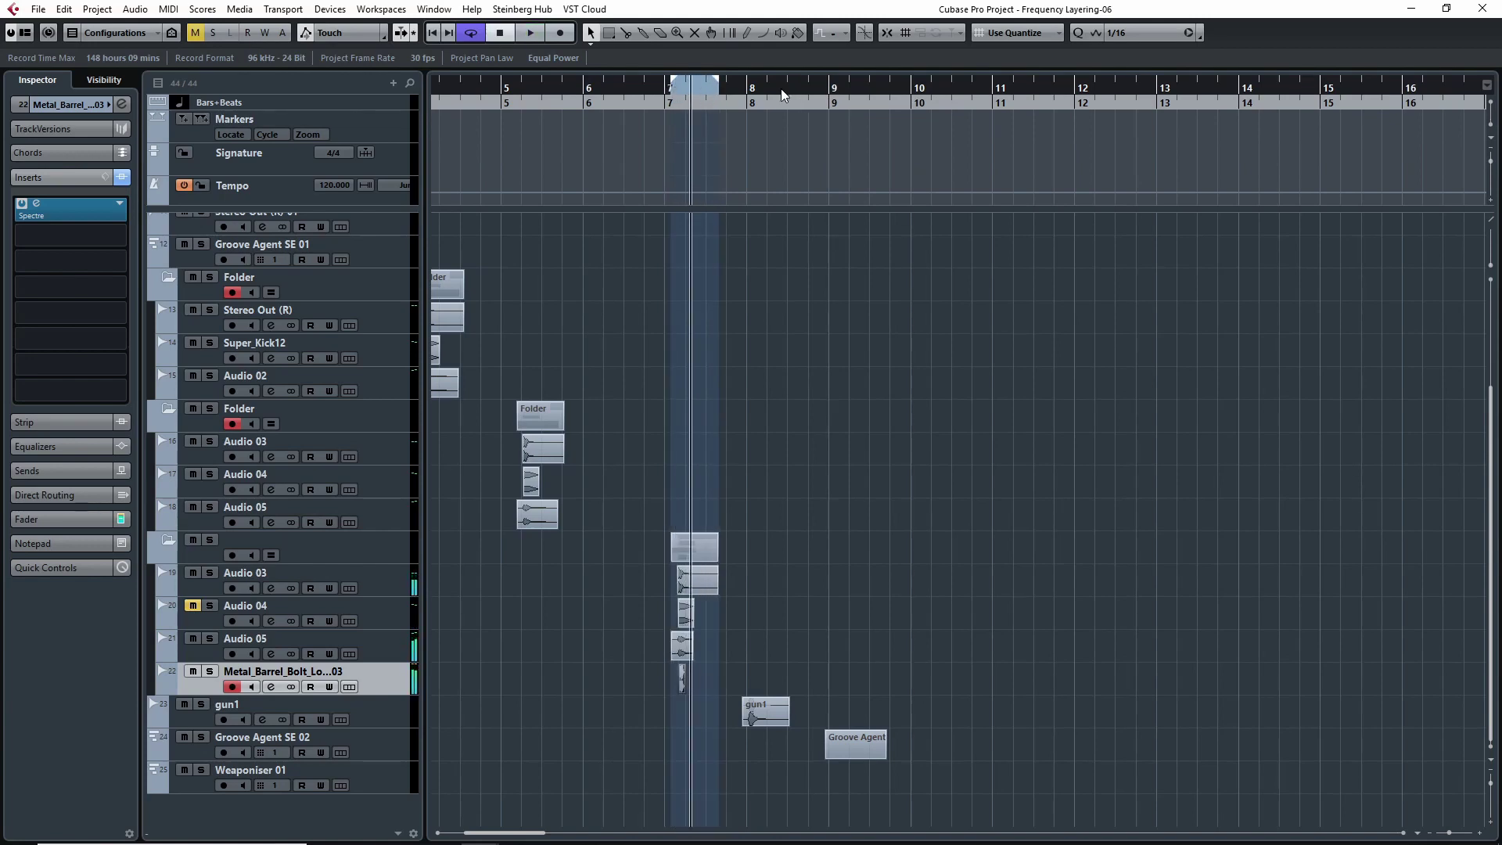
Audition the gun1 clip repeatedly from just before bar 8.
left_click(745, 88)
key("space")
key("space")
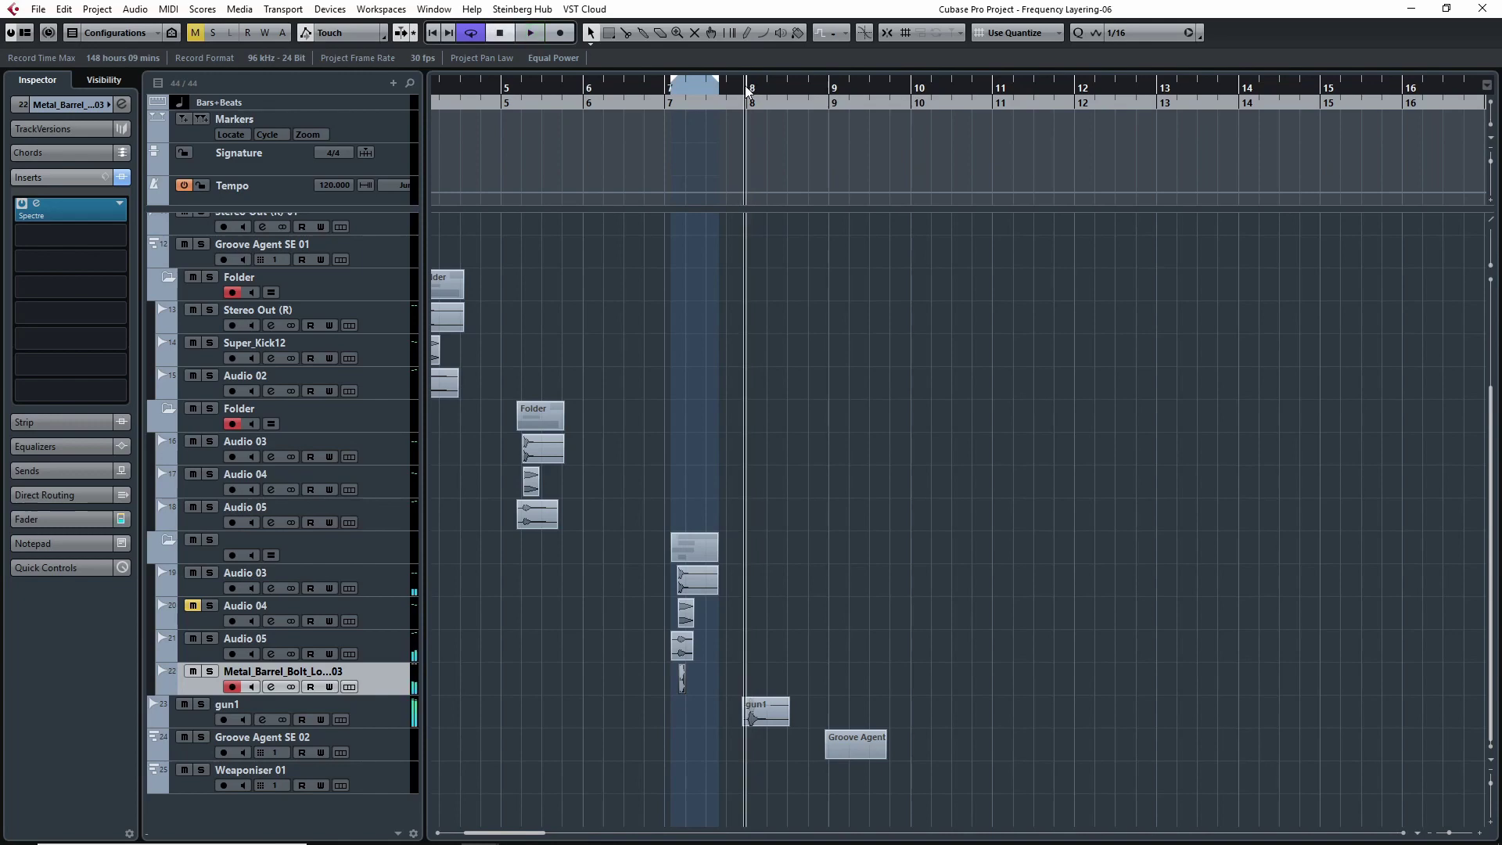
key("space")
key("space")
key("space")
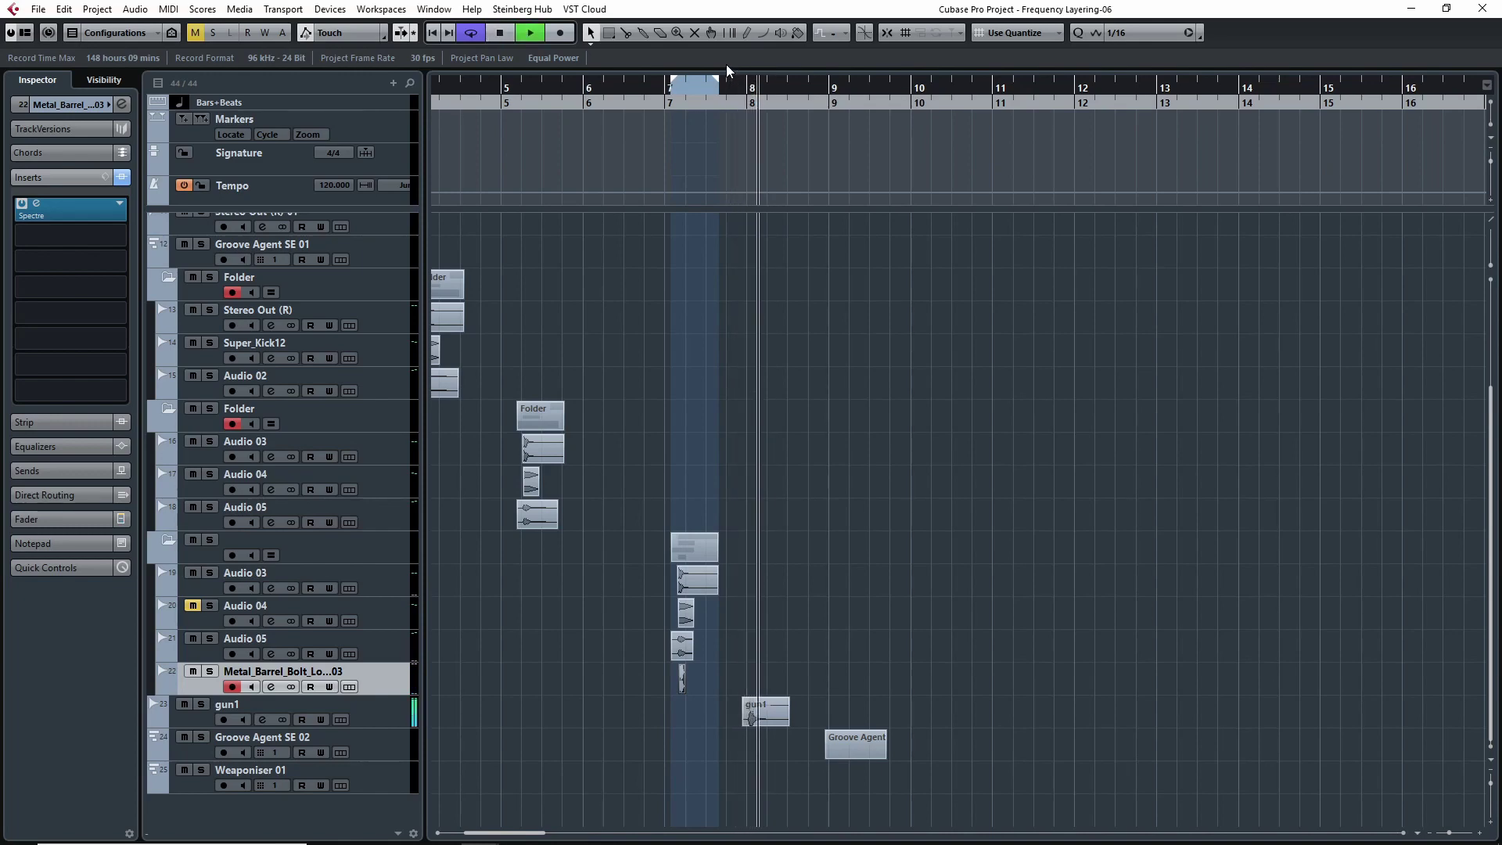
key("space")
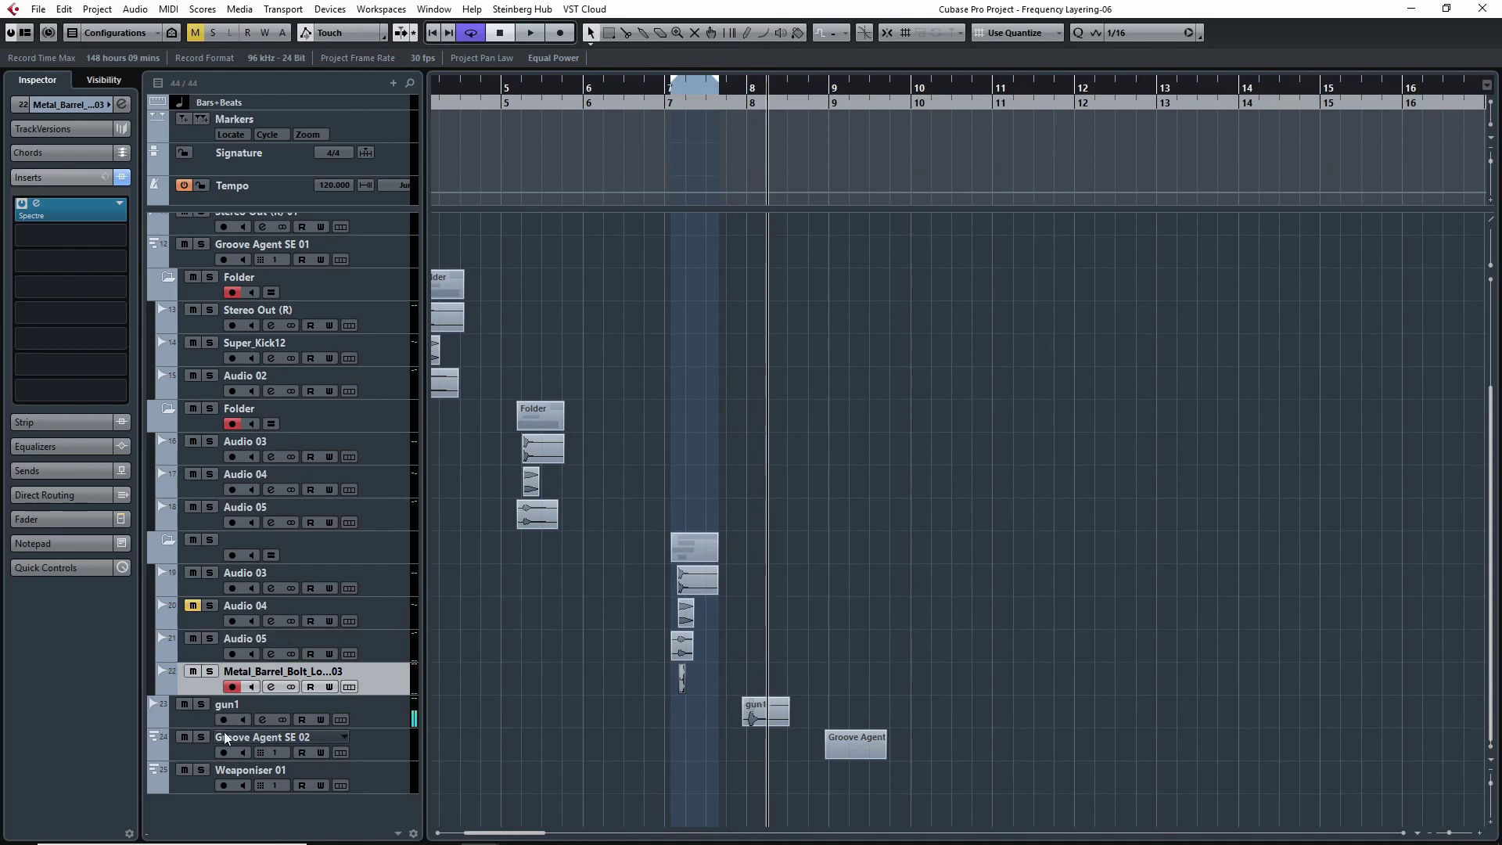
Open the Groove Agent SE instrument of the Groove Agent SE 02 track and reposition its window over the arrangement.
left_click(199, 748)
left_click(121, 242)
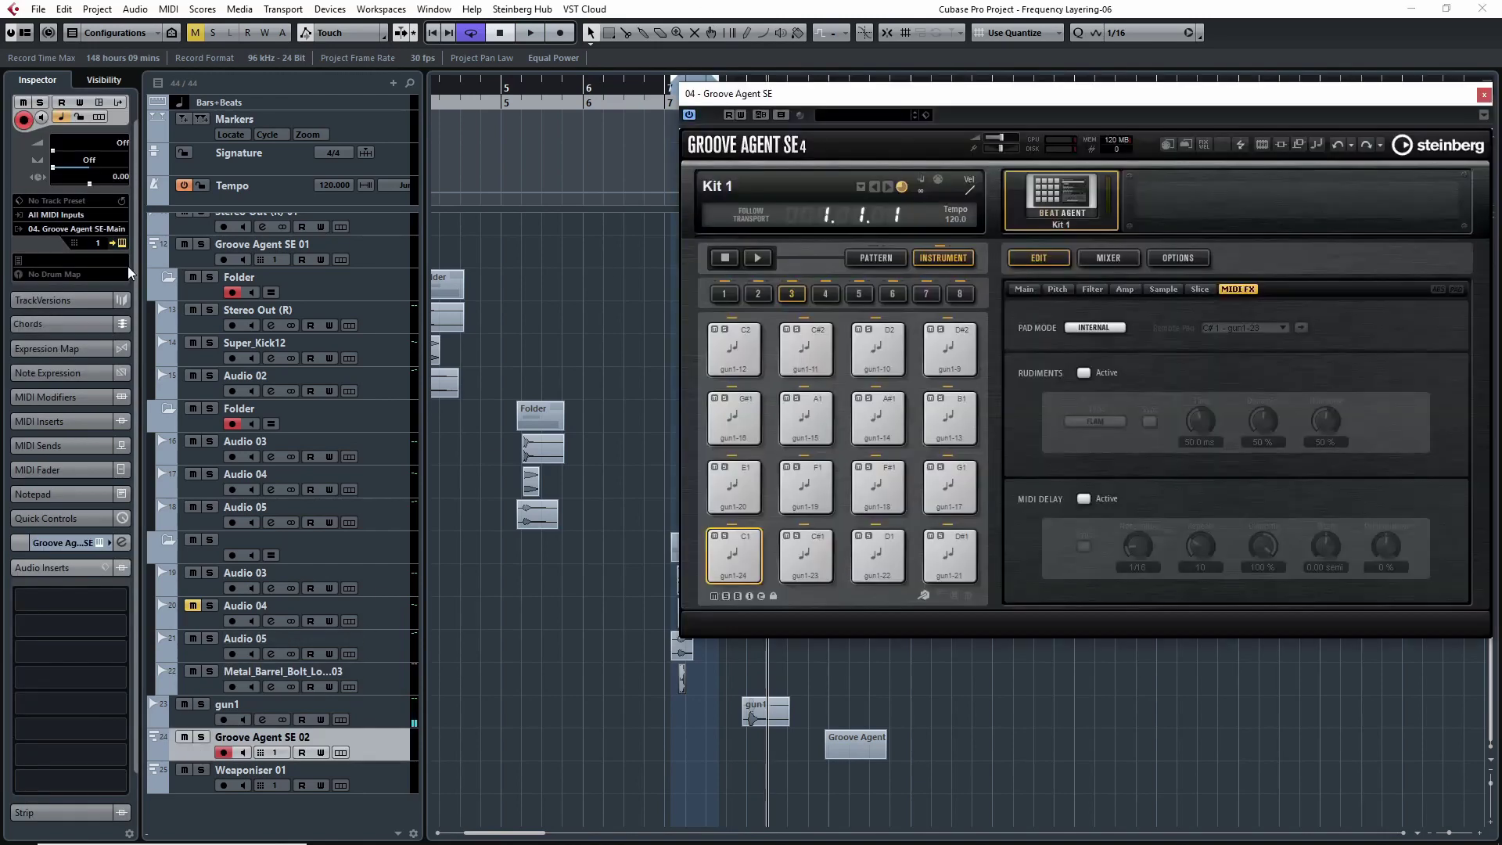
left_click_drag(1027, 92, 1017, 116)
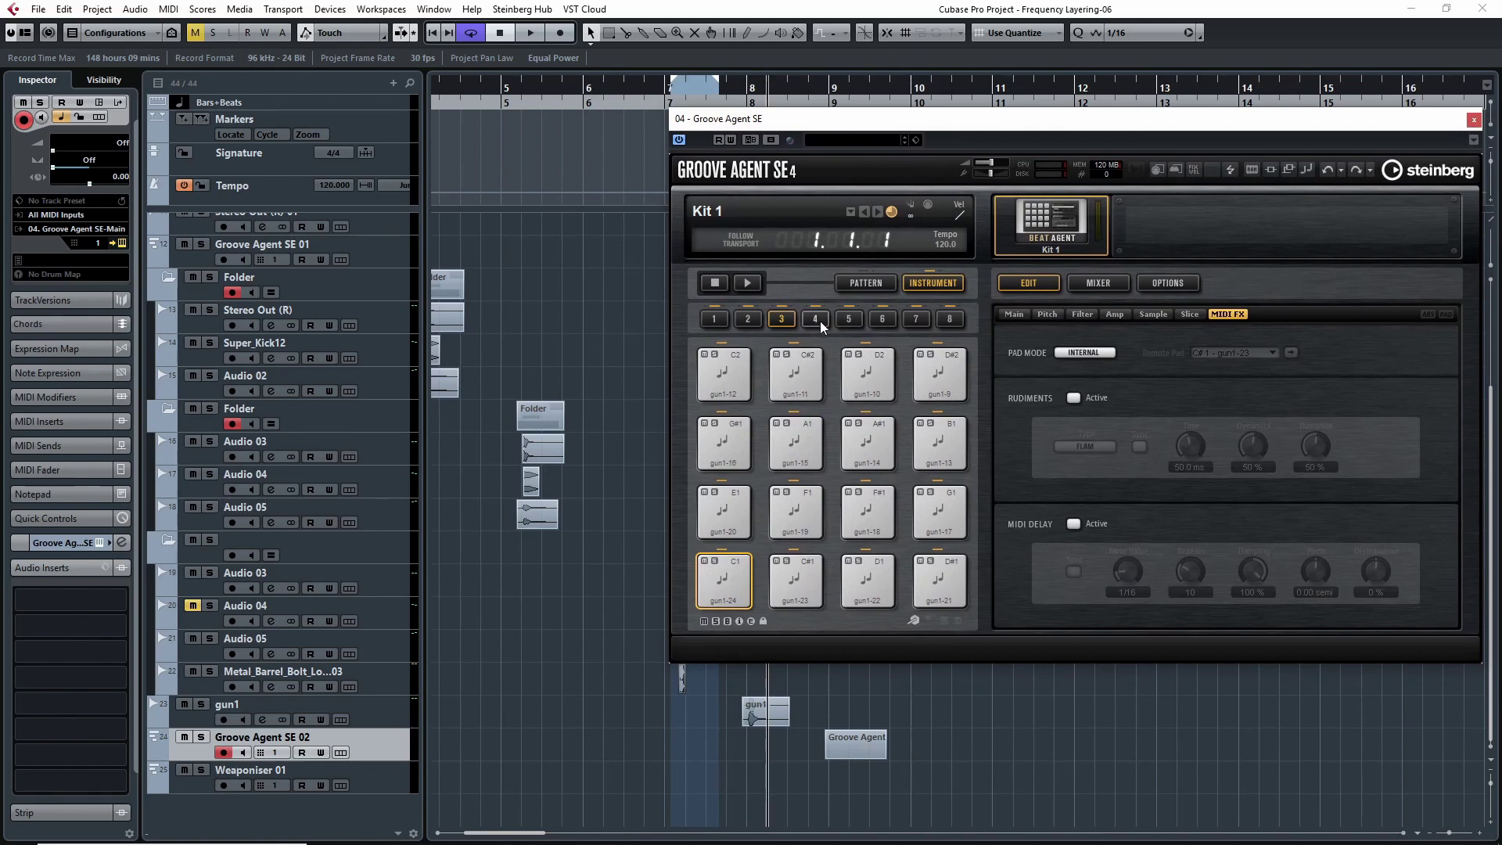
Audition the D2 and B1 pads in pad group 3, and several gun1 variation pads in group 4, including E2.
left_click(878, 362)
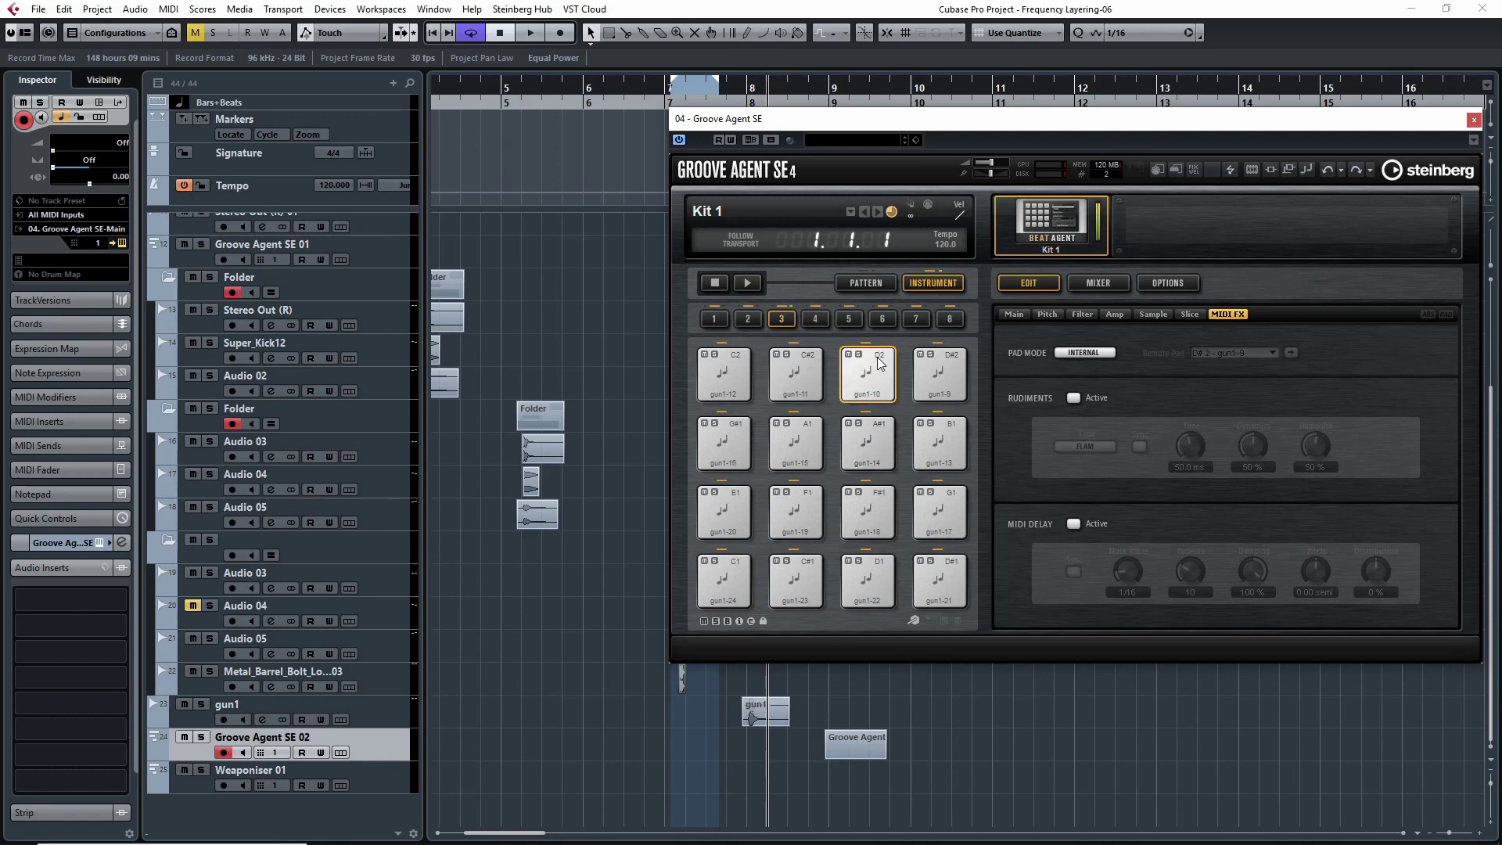
left_click(948, 426)
left_click(815, 319)
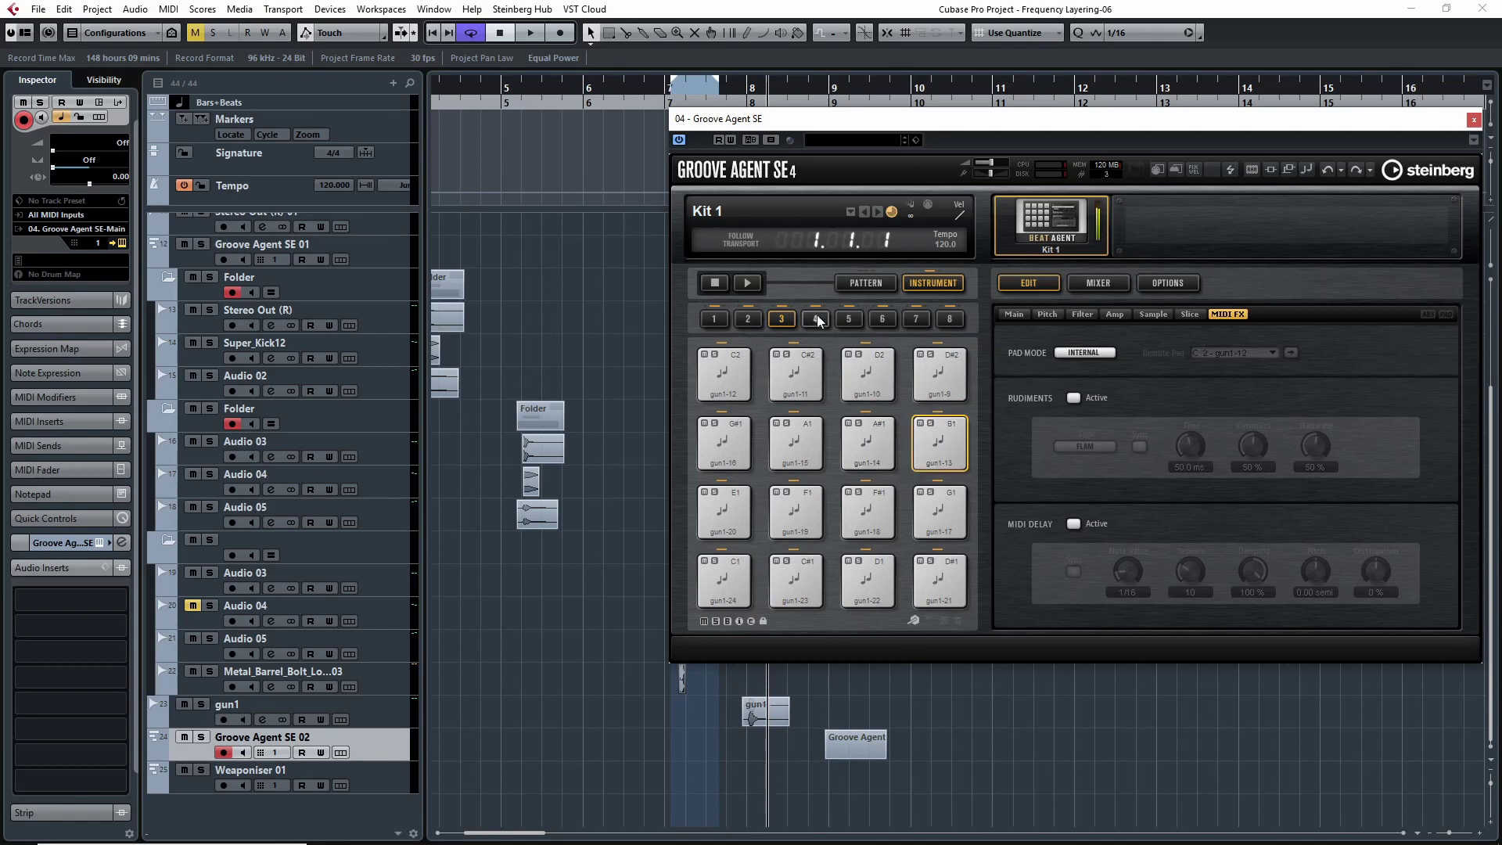
left_click(739, 565)
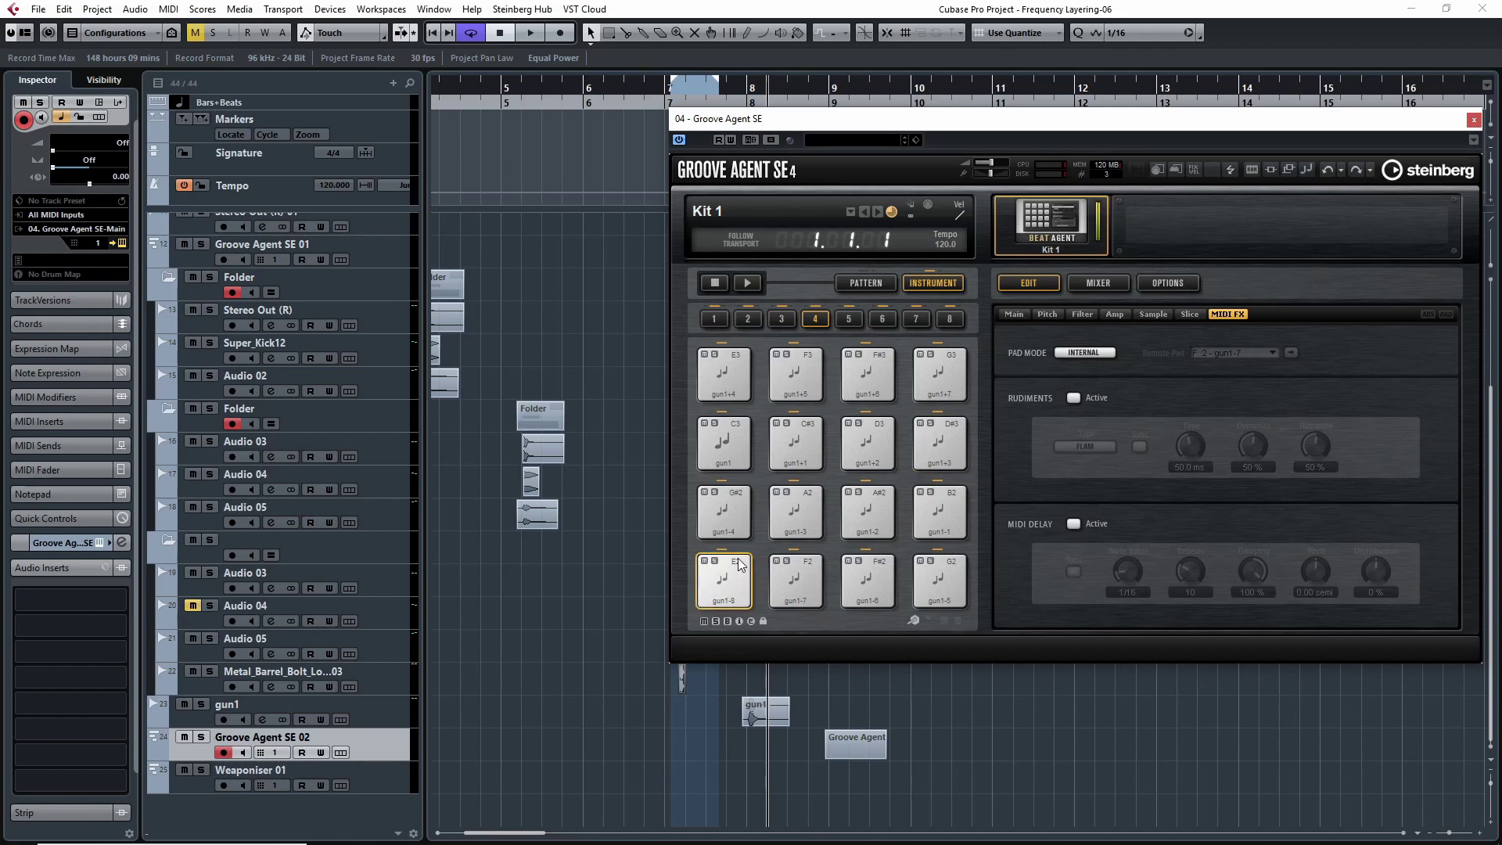
left_click(923, 358)
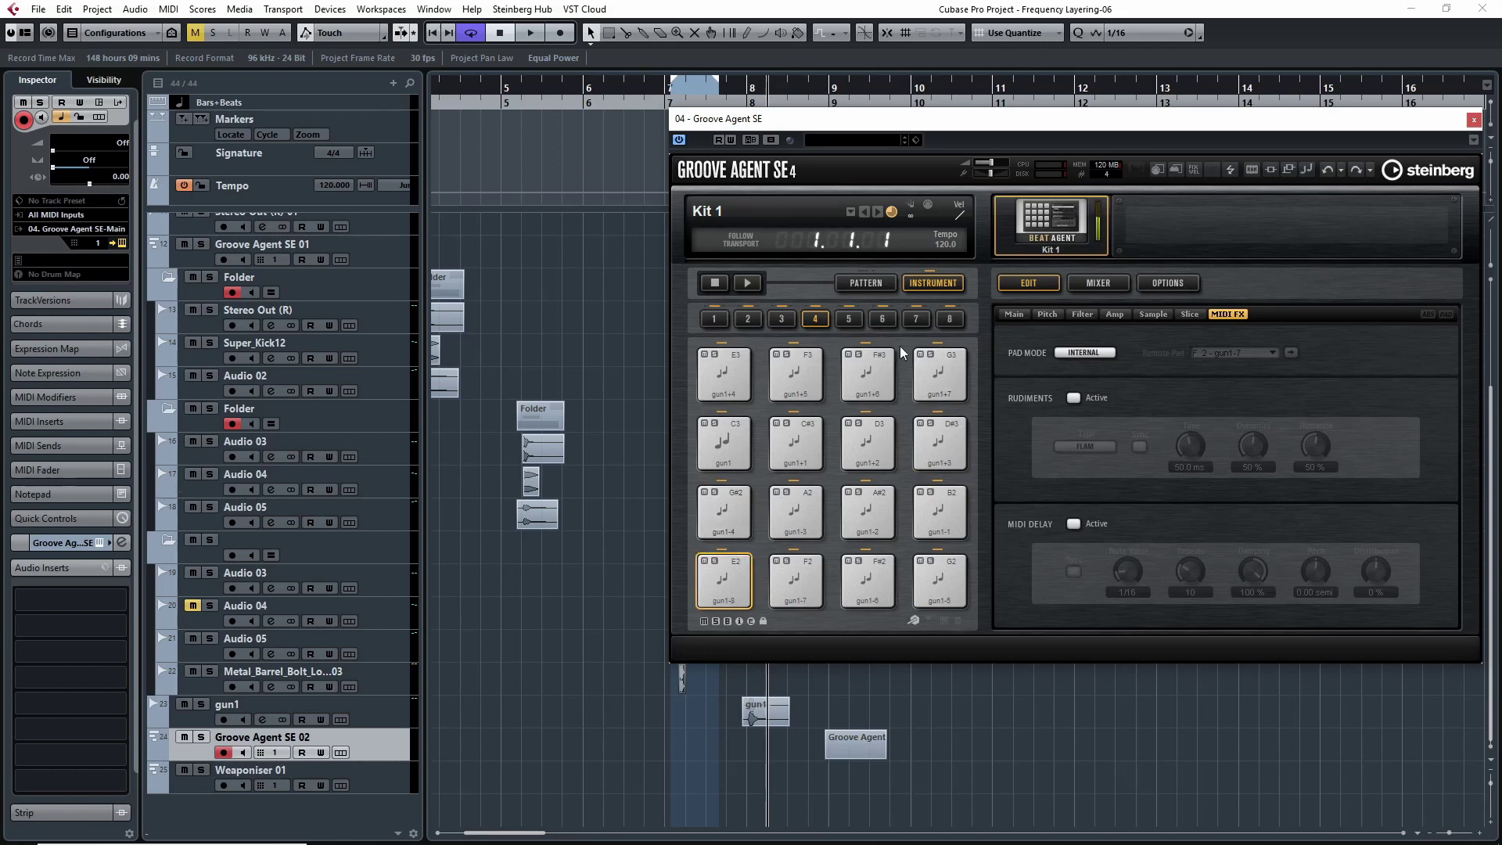
left_click(889, 357)
Set the roll time of the C3 gun1 pad to 64.1 ms and audition its rapid-fire roll.
left_click(734, 427)
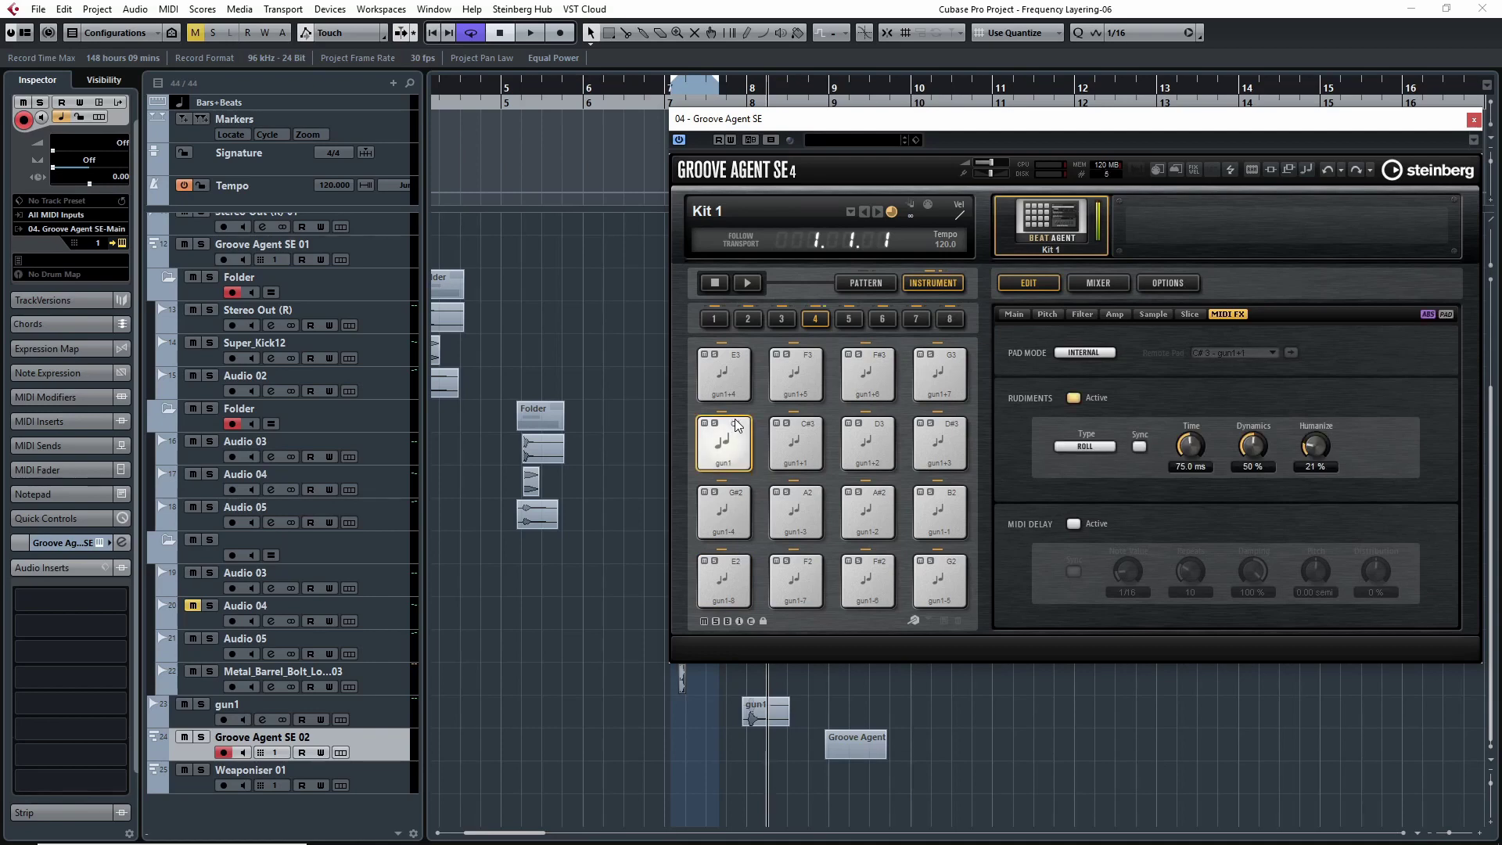
scroll(1190, 446, "down", 3)
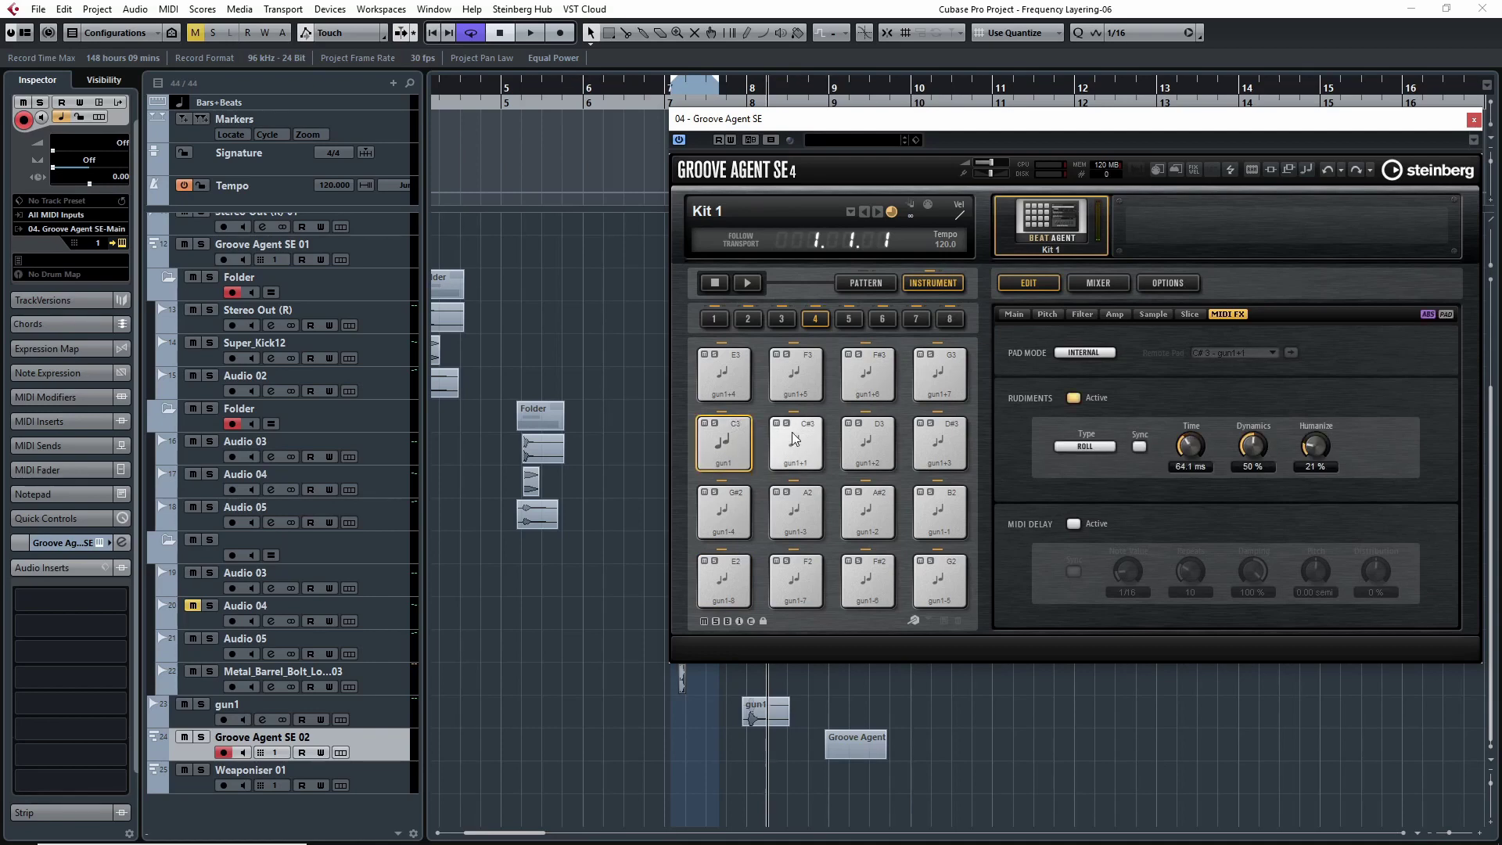
left_click(723, 442)
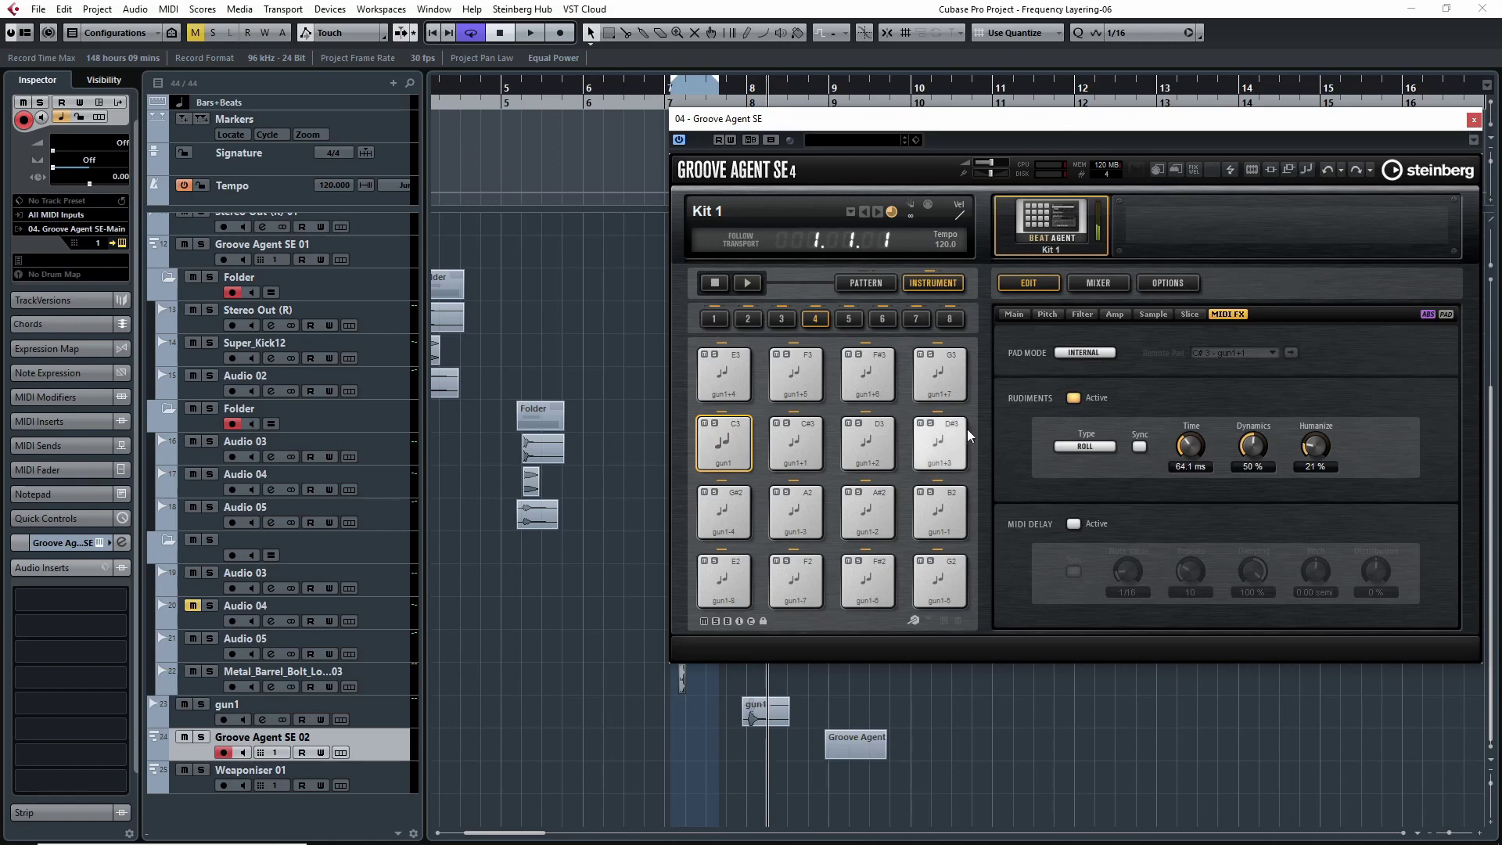
Audition the E2 and G2 gun1 variation pads in group 4.
left_click(735, 562)
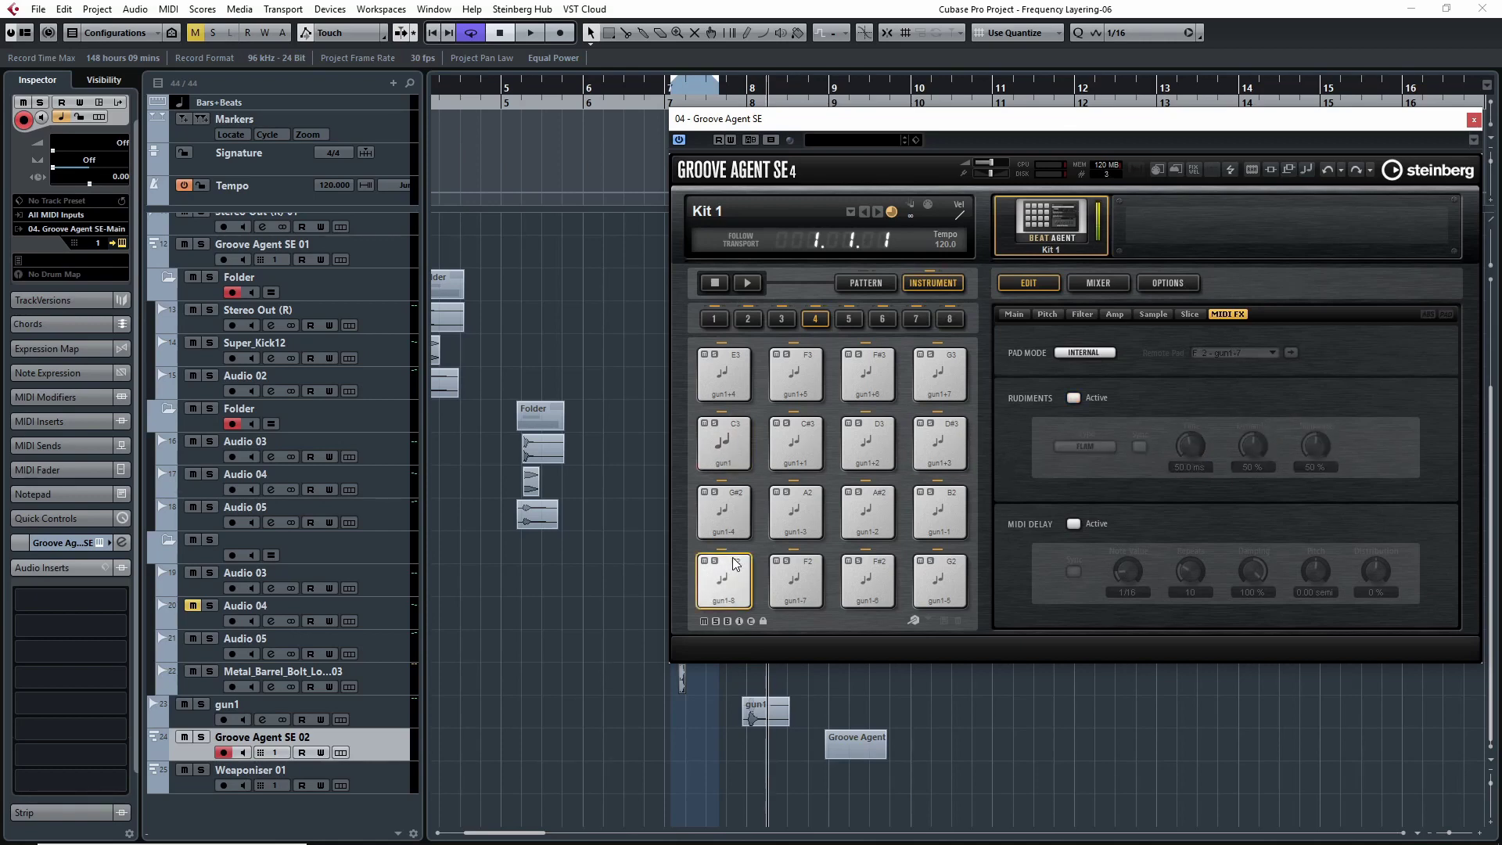
left_click(939, 579)
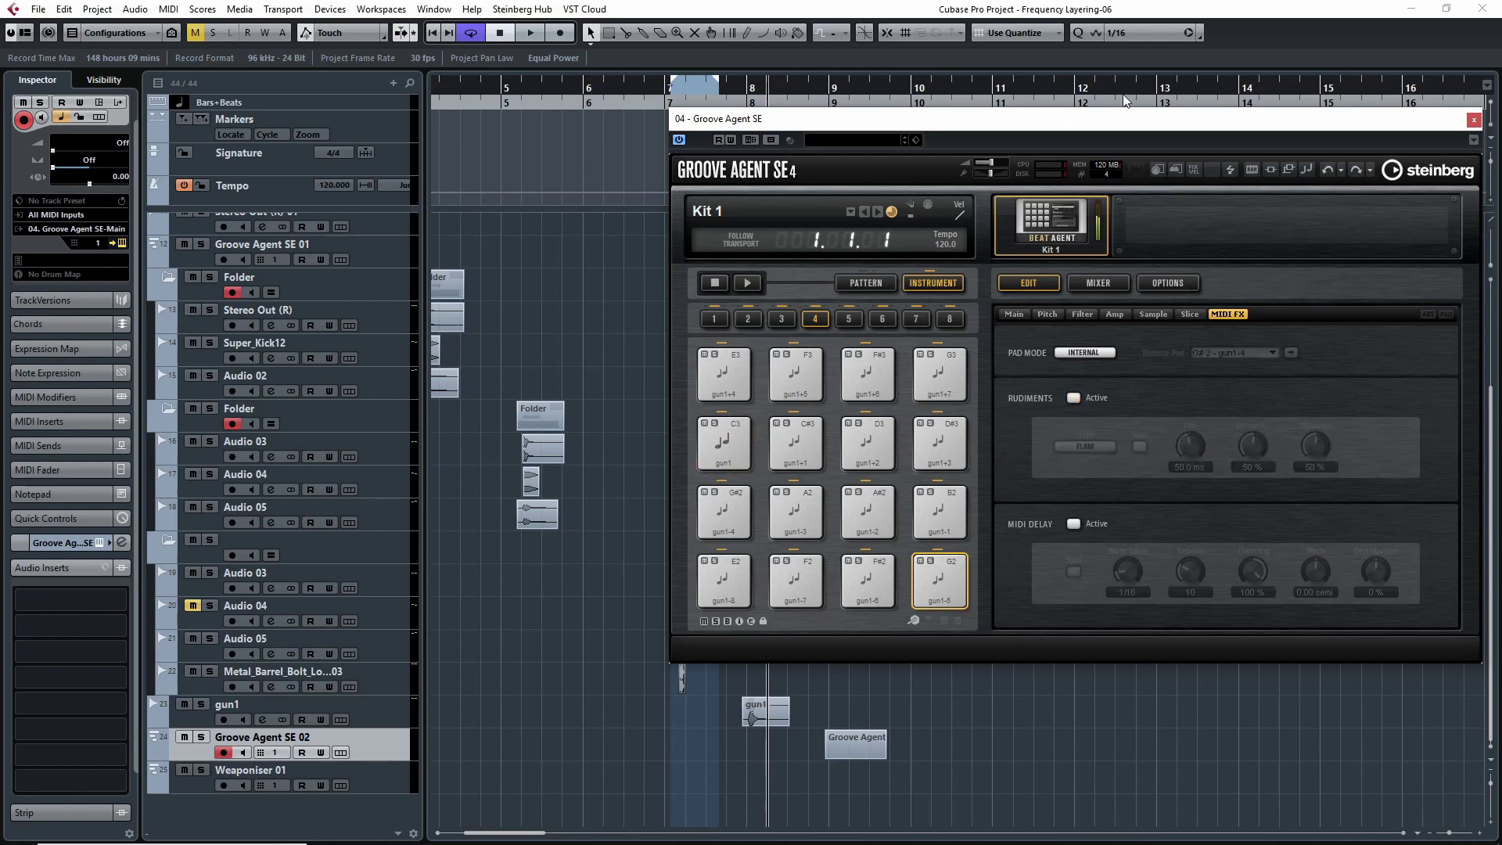